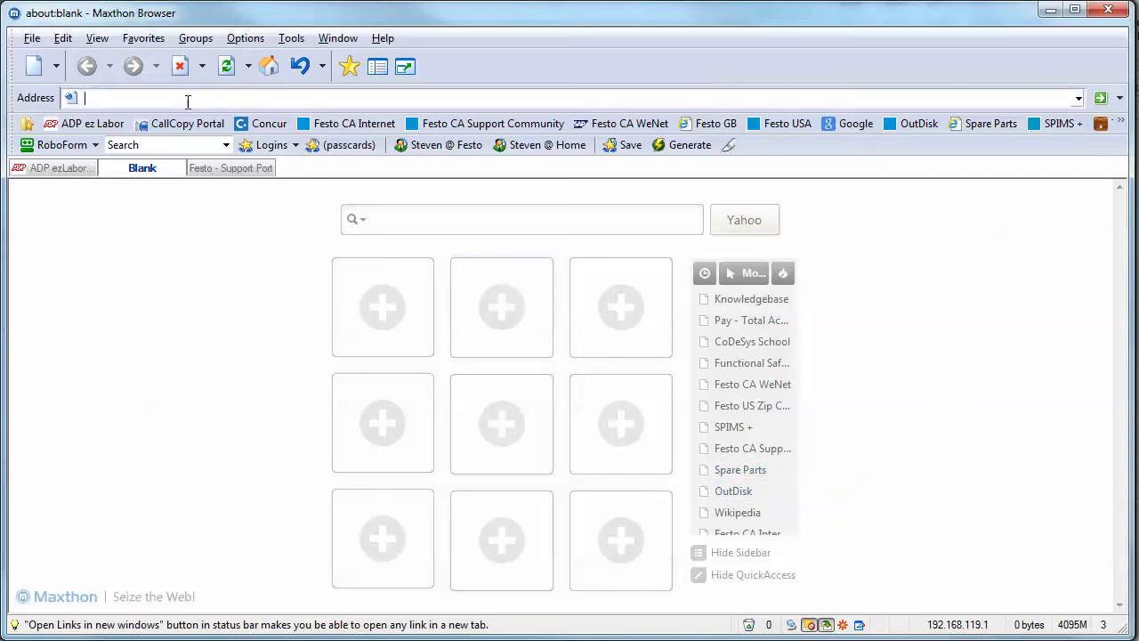
type("www.festo.com")
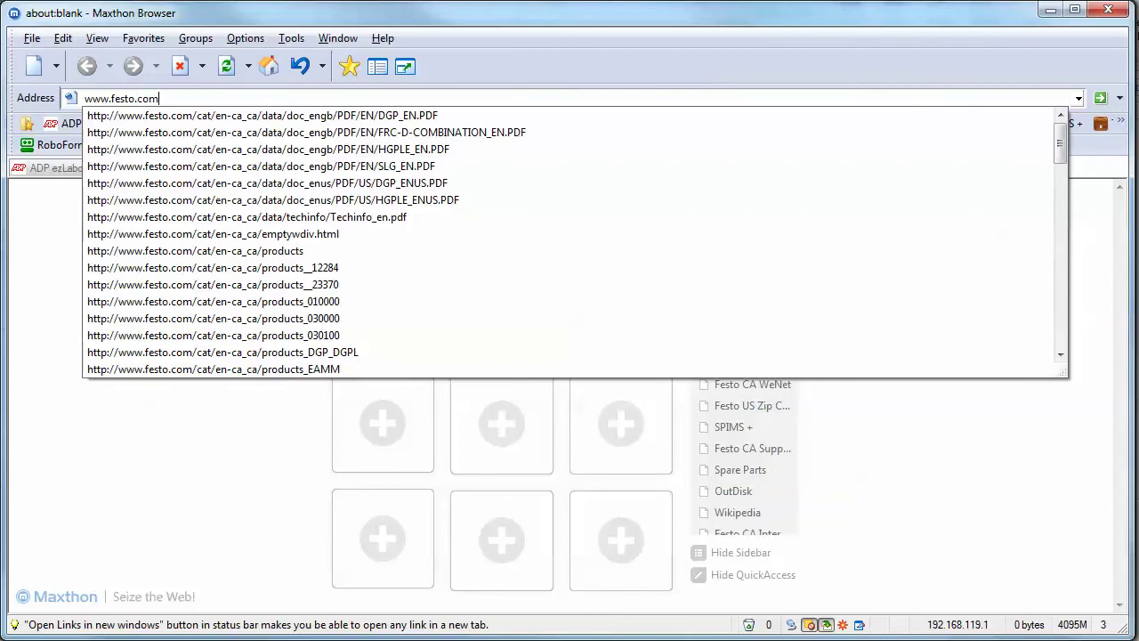
key("Return")
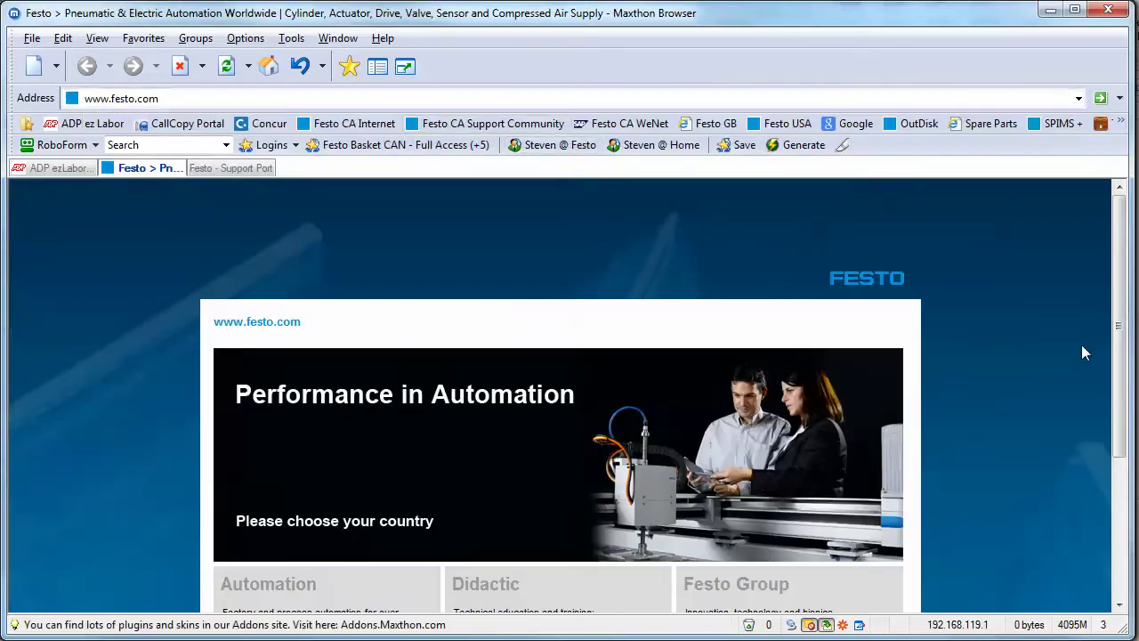
scroll(801, 427, "down", 3)
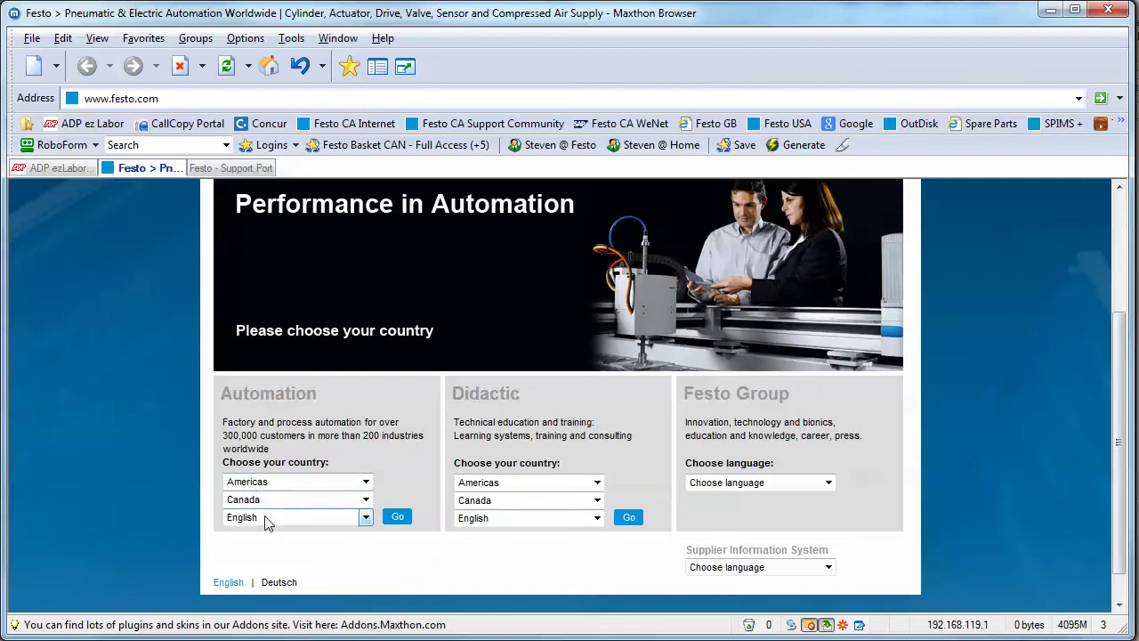
left_click(365, 483)
left_click(363, 516)
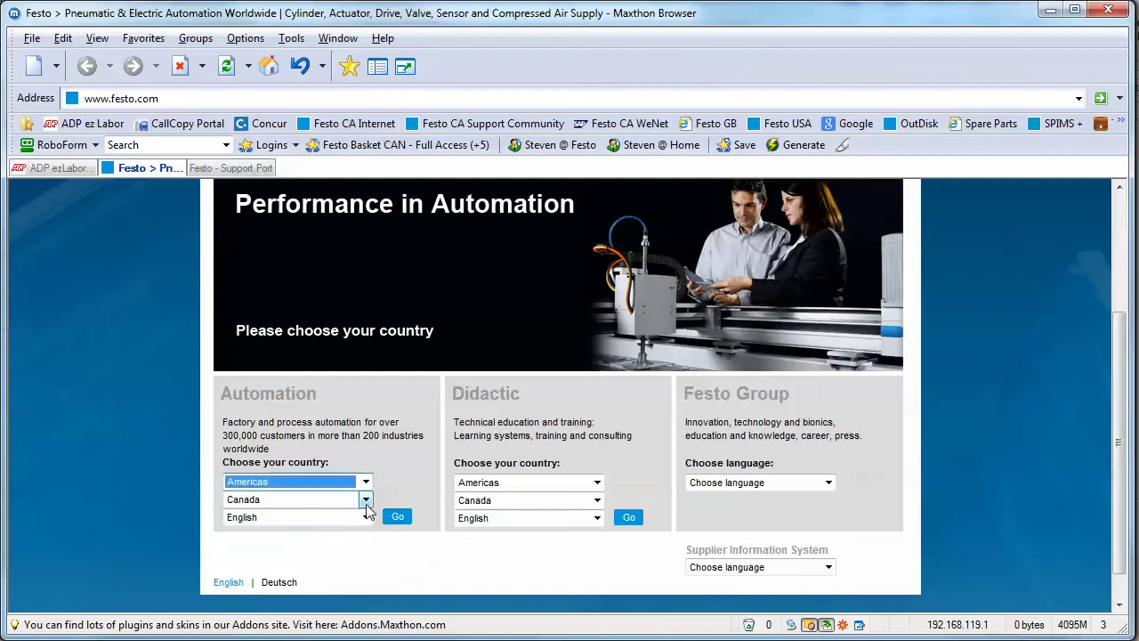
left_click(397, 520)
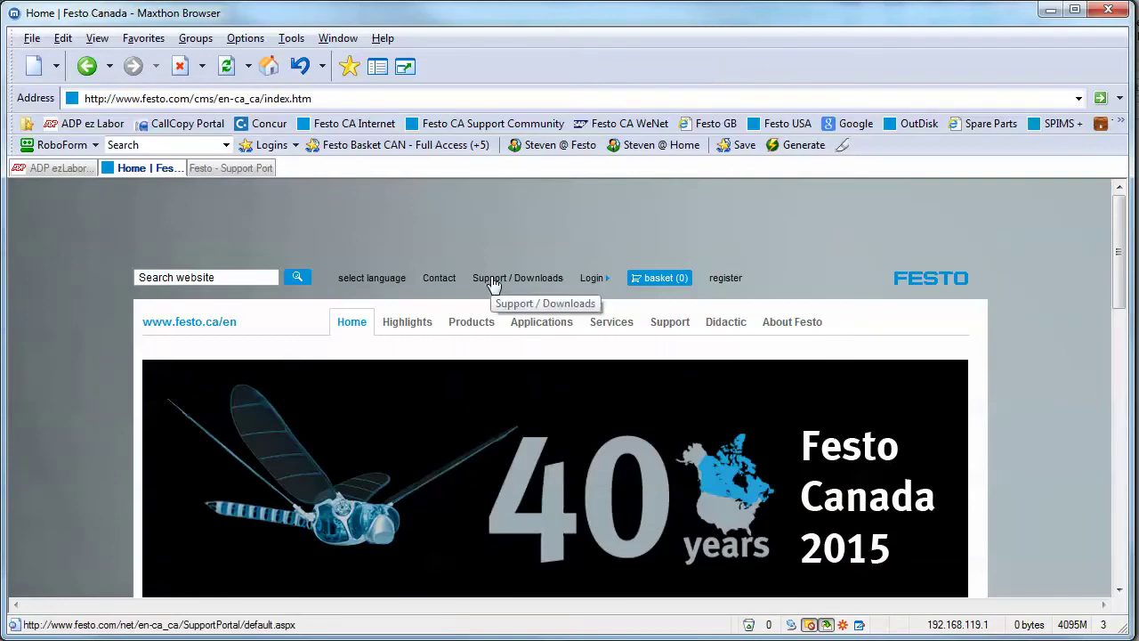
left_click(495, 281)
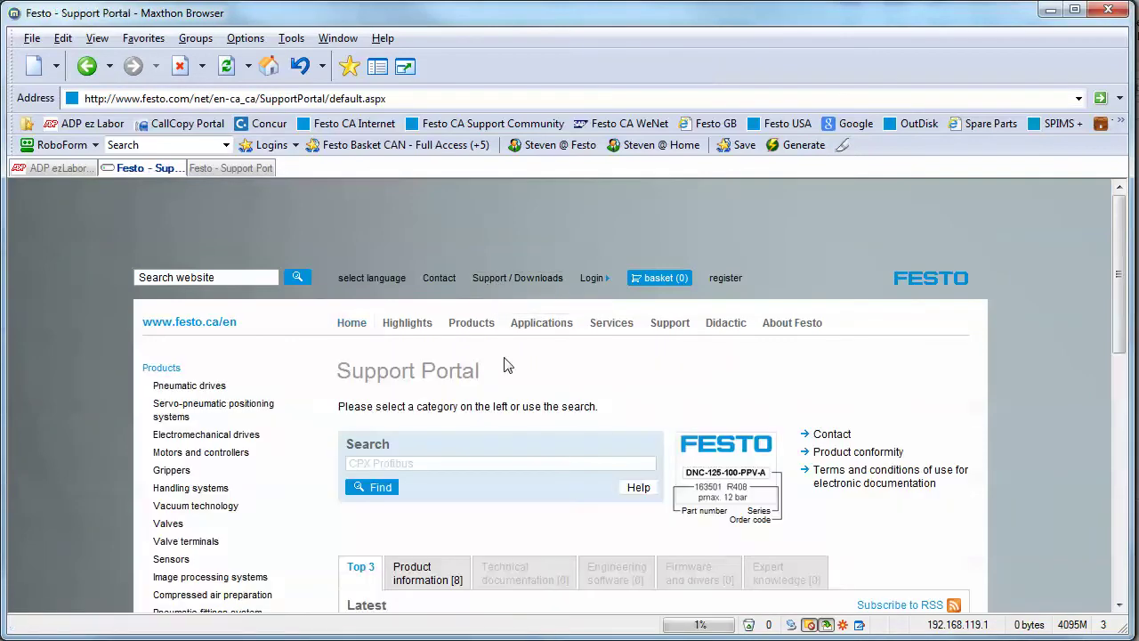
Search the Support Portal for CMMS-ST and show the Engineering software results
left_click(427, 464)
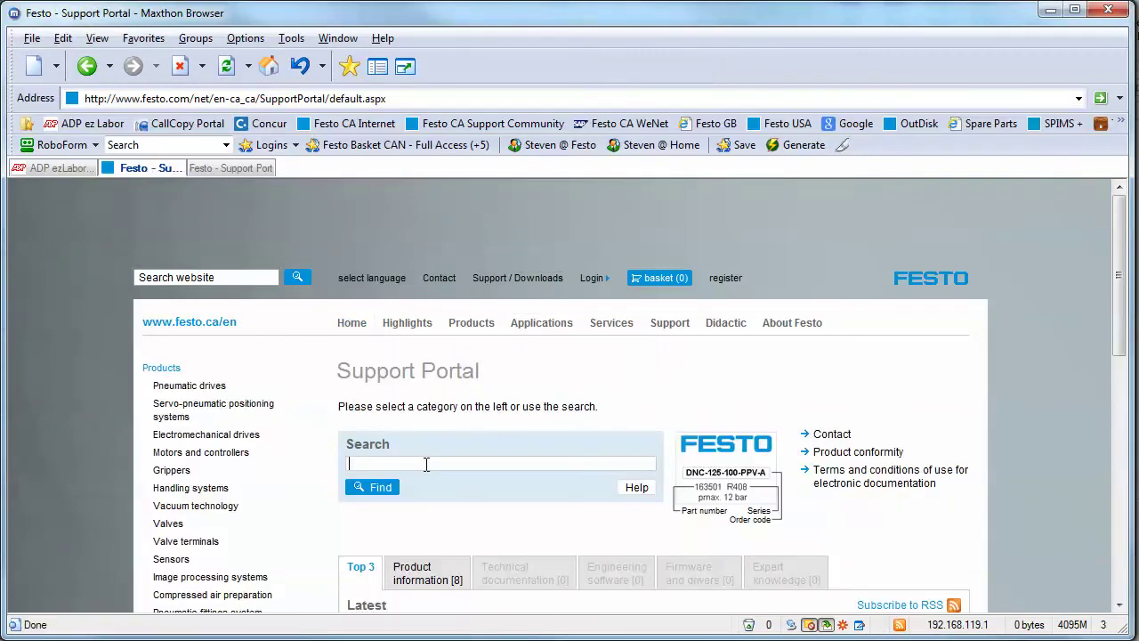
type("CMM-ST")
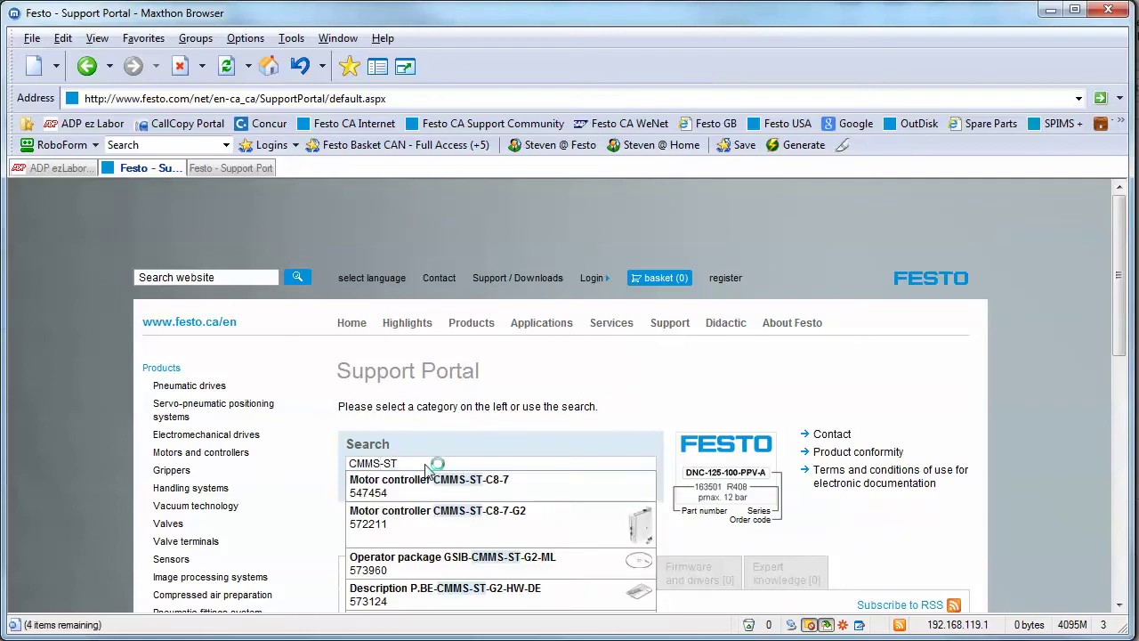
key("Return")
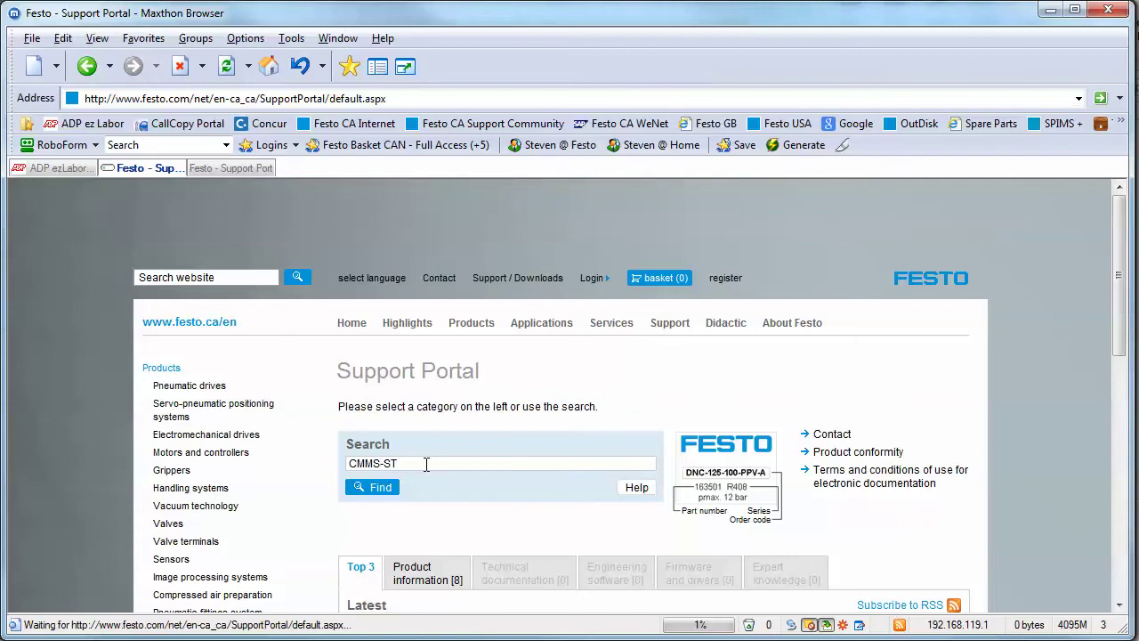
left_click_drag(1119, 237, 1113, 276)
left_click(642, 322)
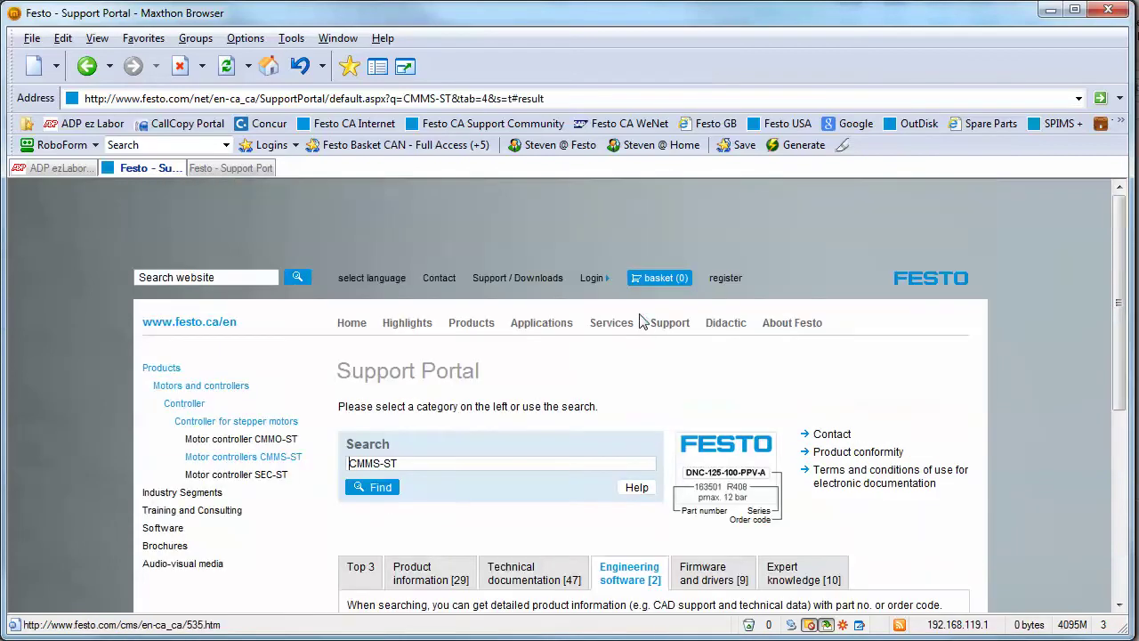
left_click_drag(1118, 331, 1129, 485)
Highlight the first FCT result's name and its part number
left_click_drag(389, 402, 360, 401)
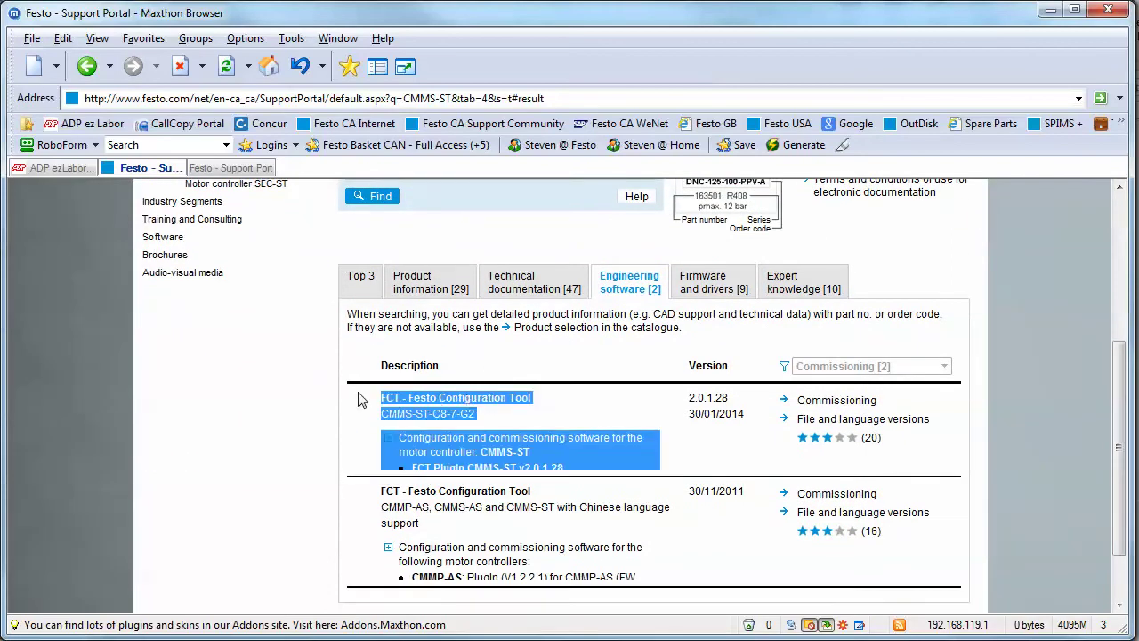
left_click(288, 424)
left_click_drag(374, 422, 330, 424)
Save Setup_CMMS_ST_2_0_1_28.exe to Downloads, replacing the existing copy, then close Maxthon
left_click(331, 429)
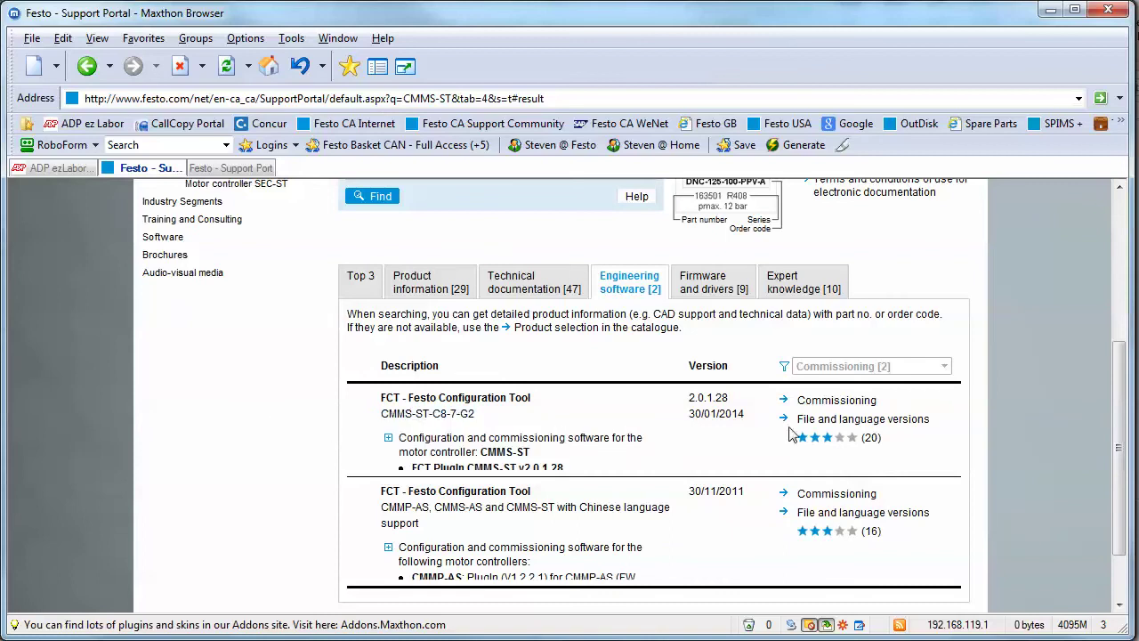
left_click(836, 401)
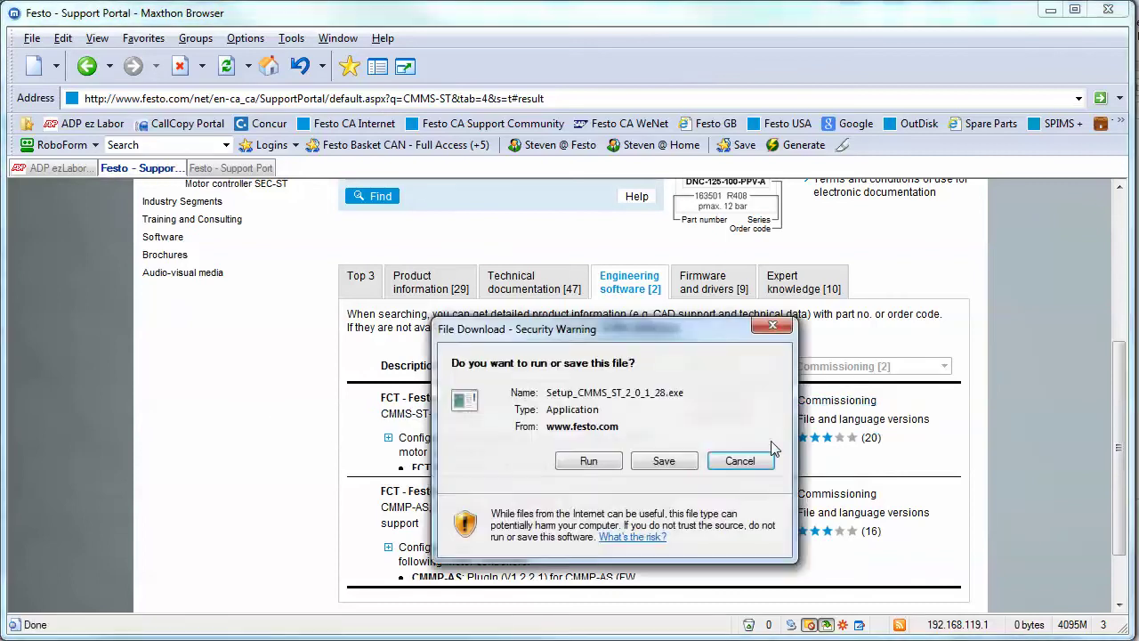
left_click(667, 459)
left_click(821, 572)
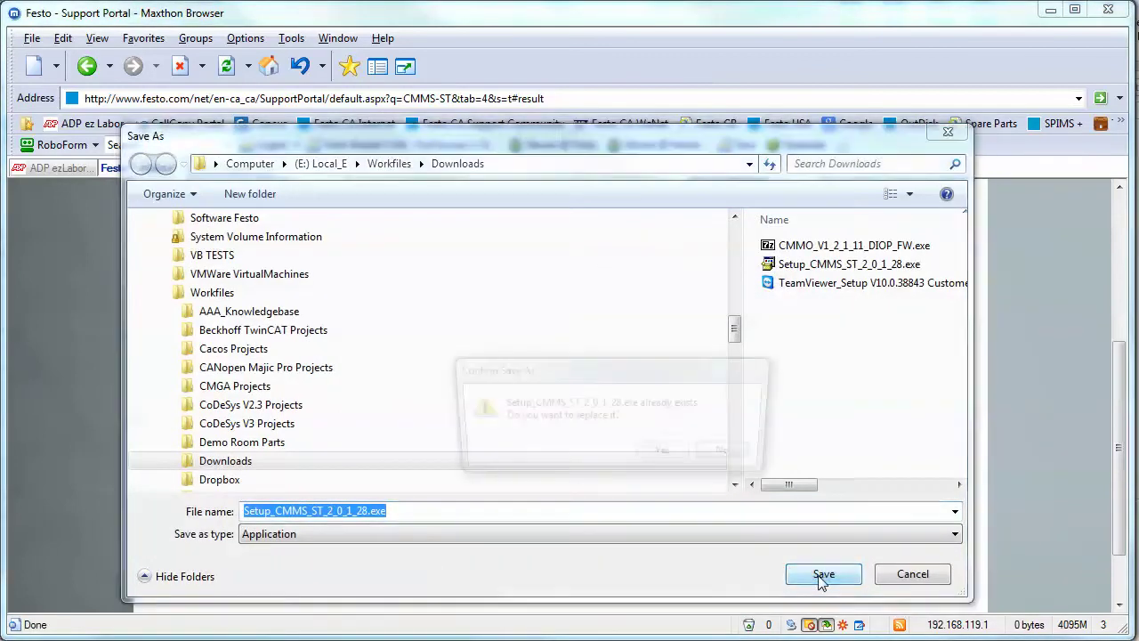
left_click(668, 454)
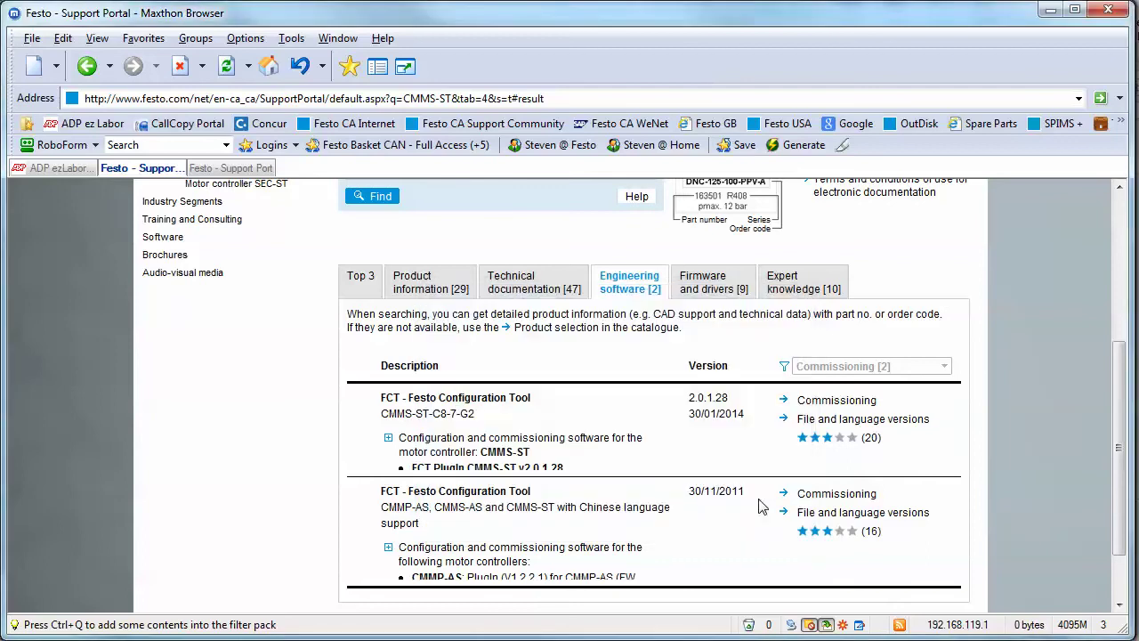
left_click(1108, 11)
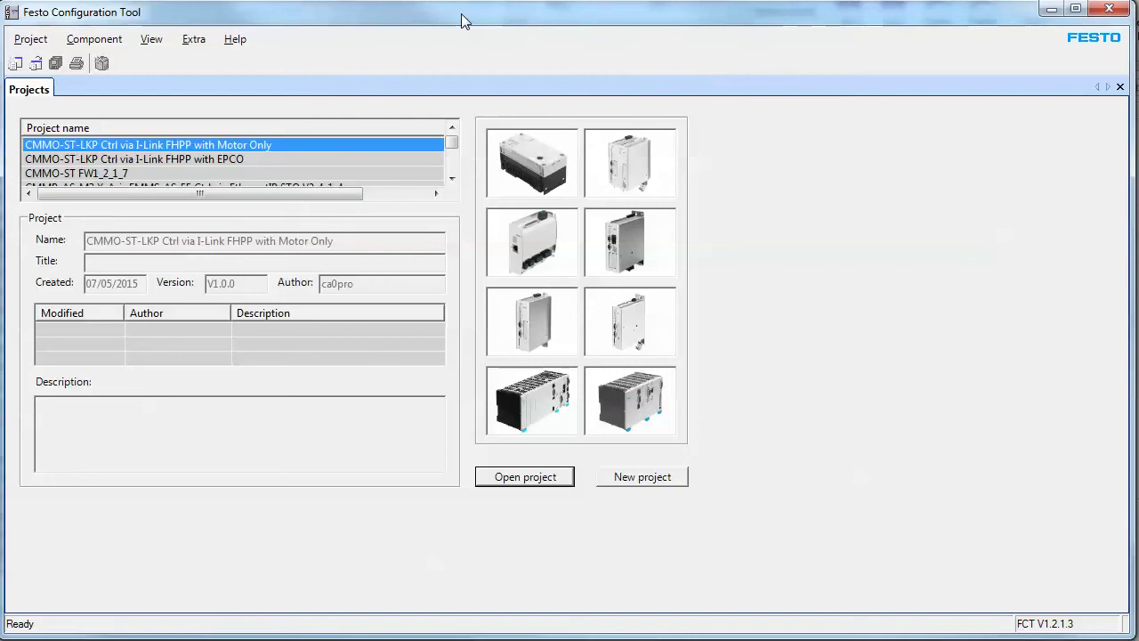
Preview the existing projects' details, including the EPCO project, then start a new project
left_click(101, 162)
left_click(95, 173)
left_click(105, 147)
left_click(97, 160)
left_click(98, 147)
left_click(627, 485)
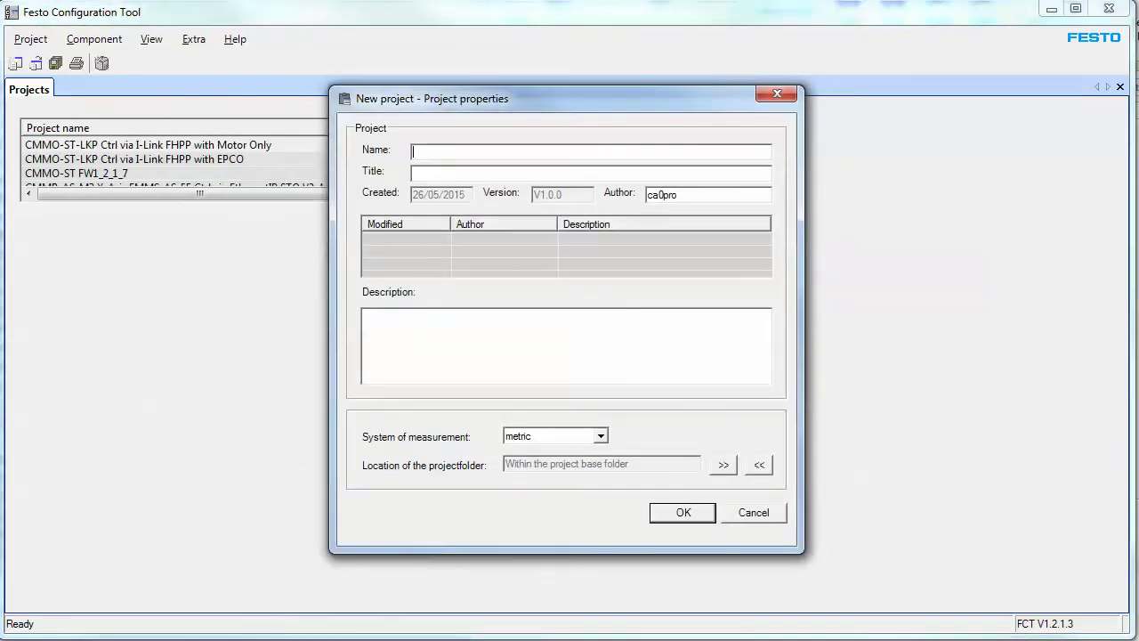
Name the new project CMMS-ST_CANopen and confirm its project properties
type("CMMS-ST_CANopen")
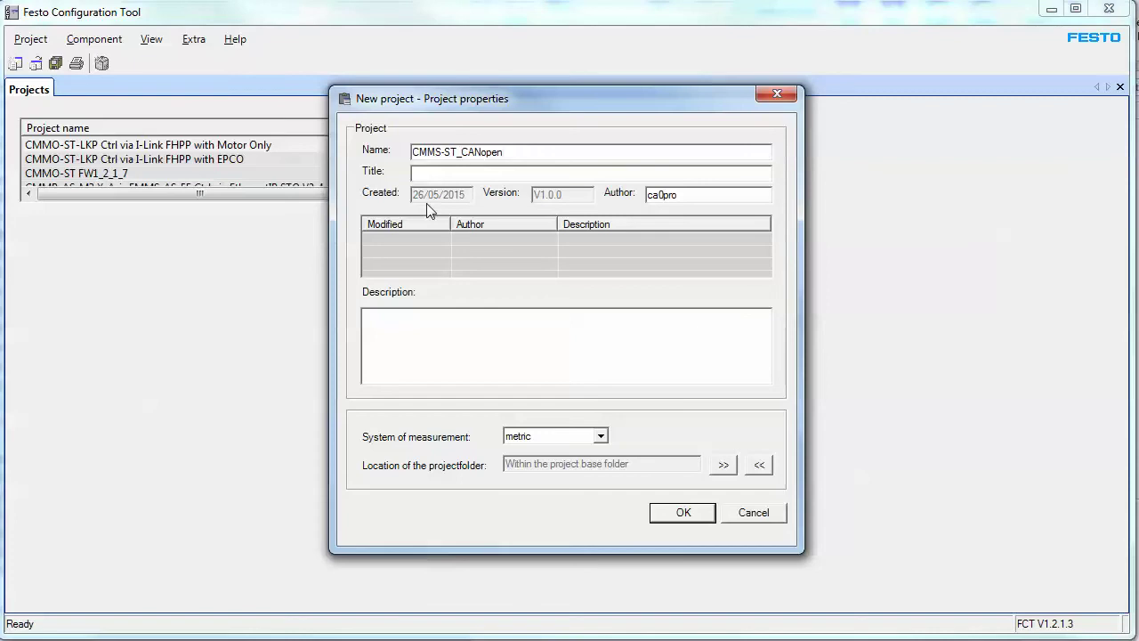
double_click(686, 194)
left_click(691, 513)
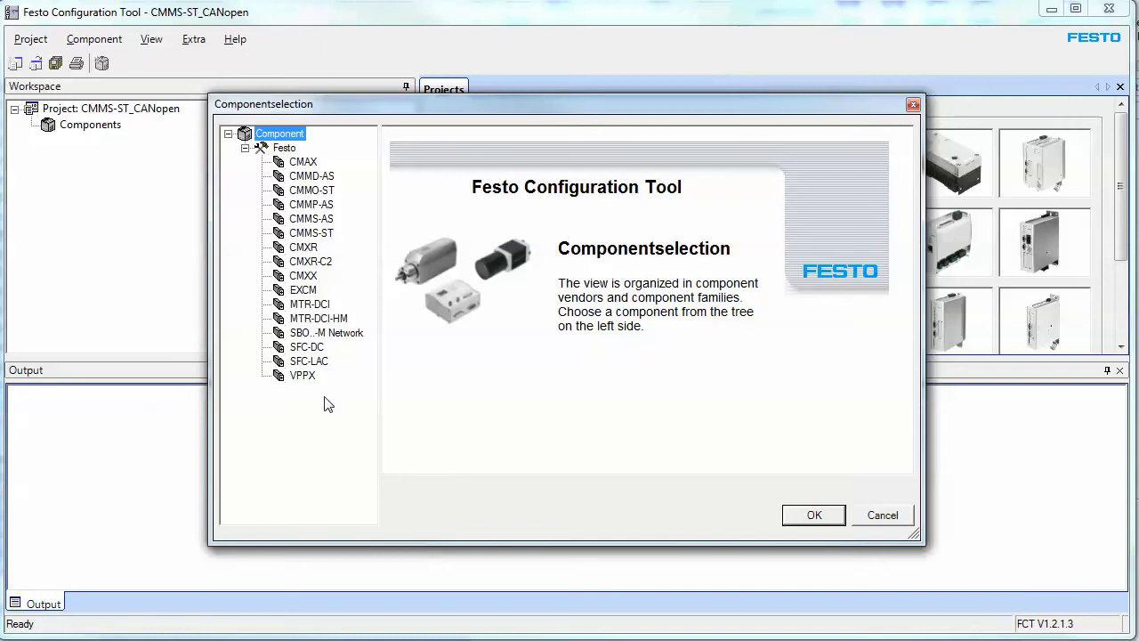
Pick Festo > CMMS-ST, name the component Axis1, keep plug-in version V2.0.1, and add it
left_click(308, 177)
left_click(313, 218)
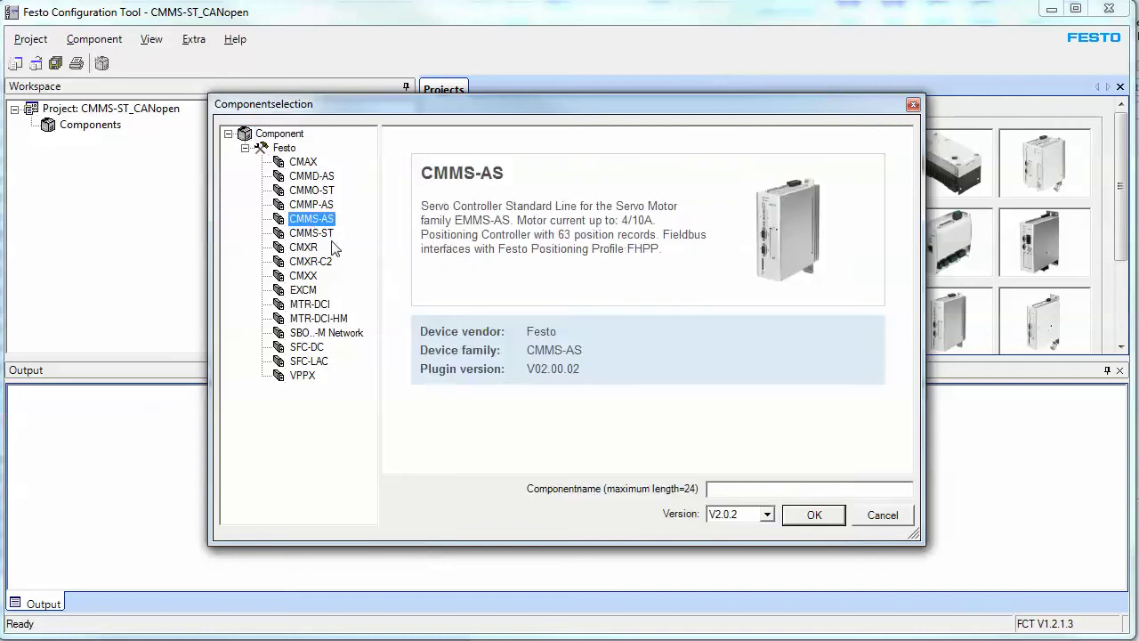
left_click(321, 233)
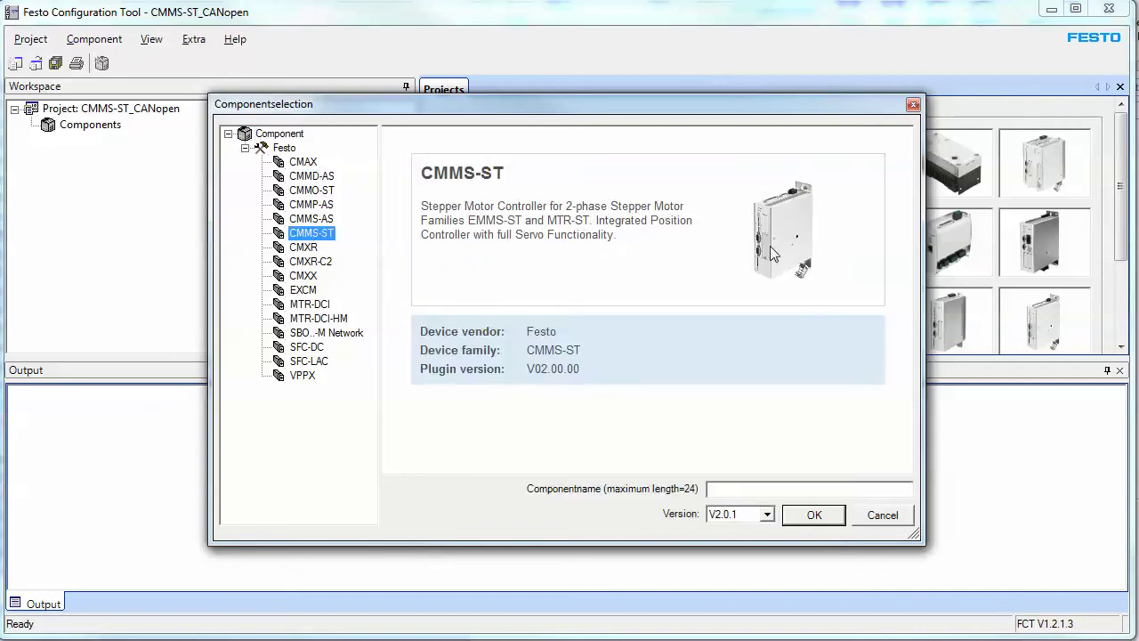
left_click(717, 489)
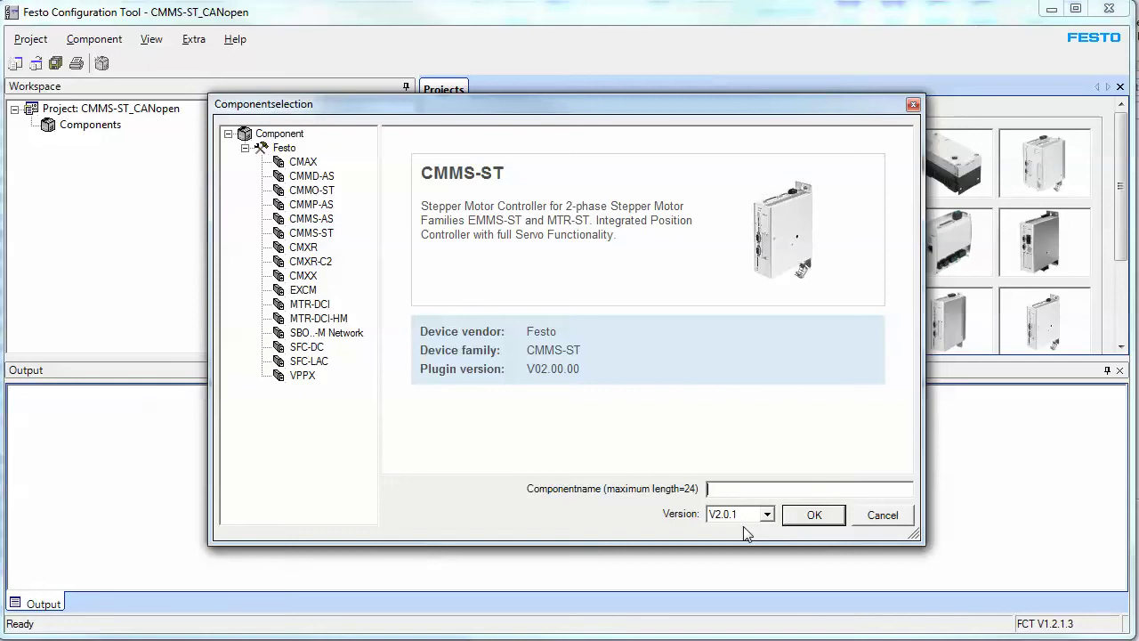
type("Axis1")
left_click(771, 516)
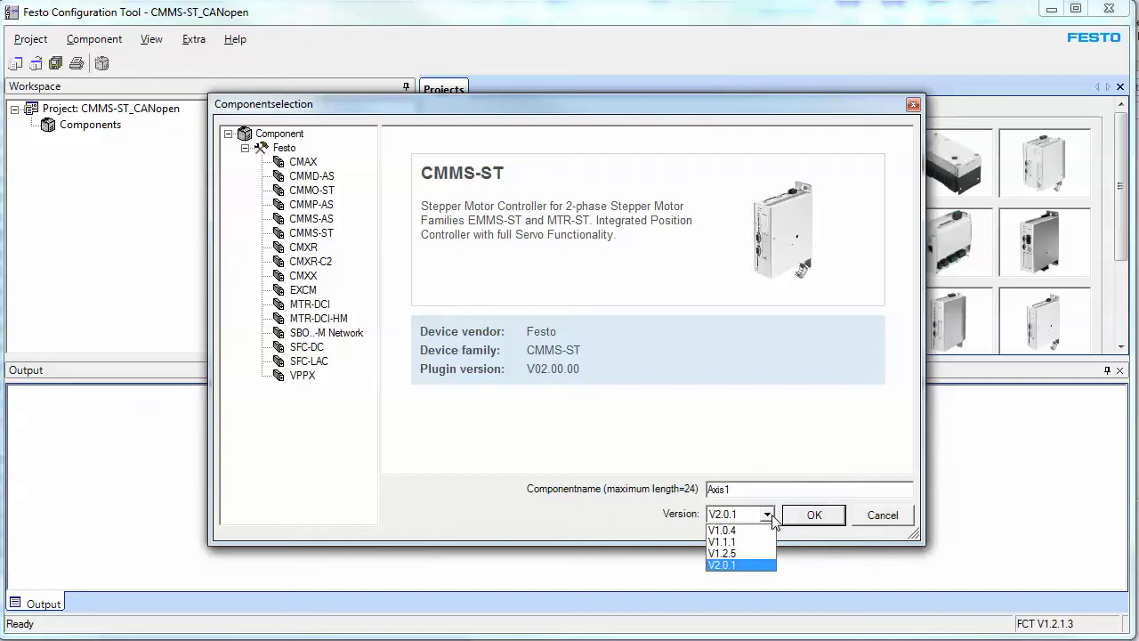
left_click(770, 516)
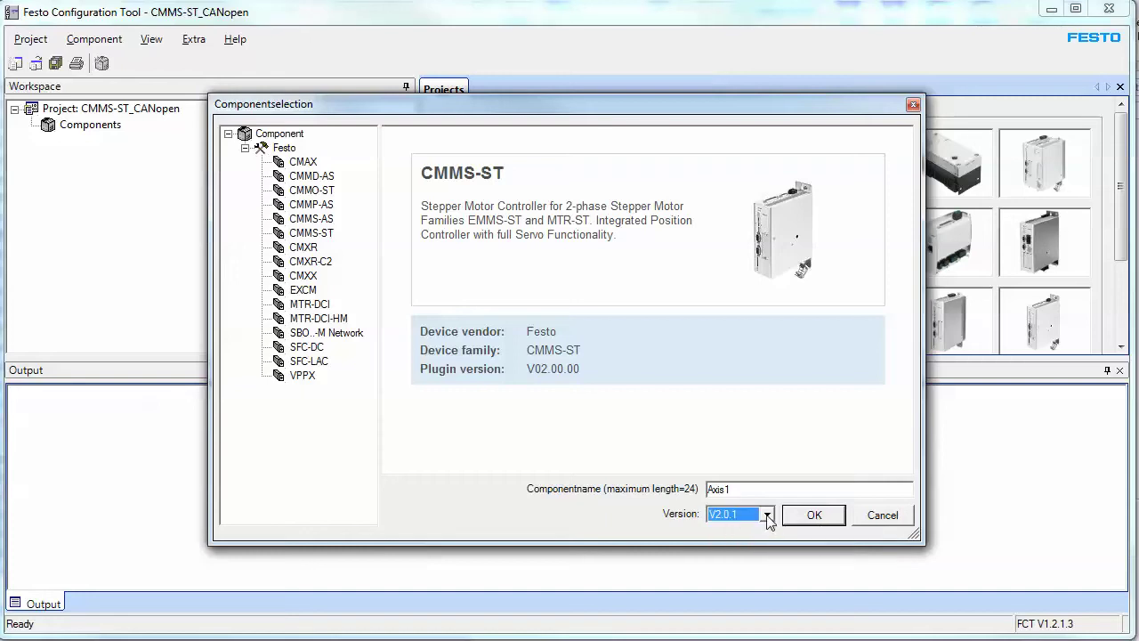
left_click(825, 523)
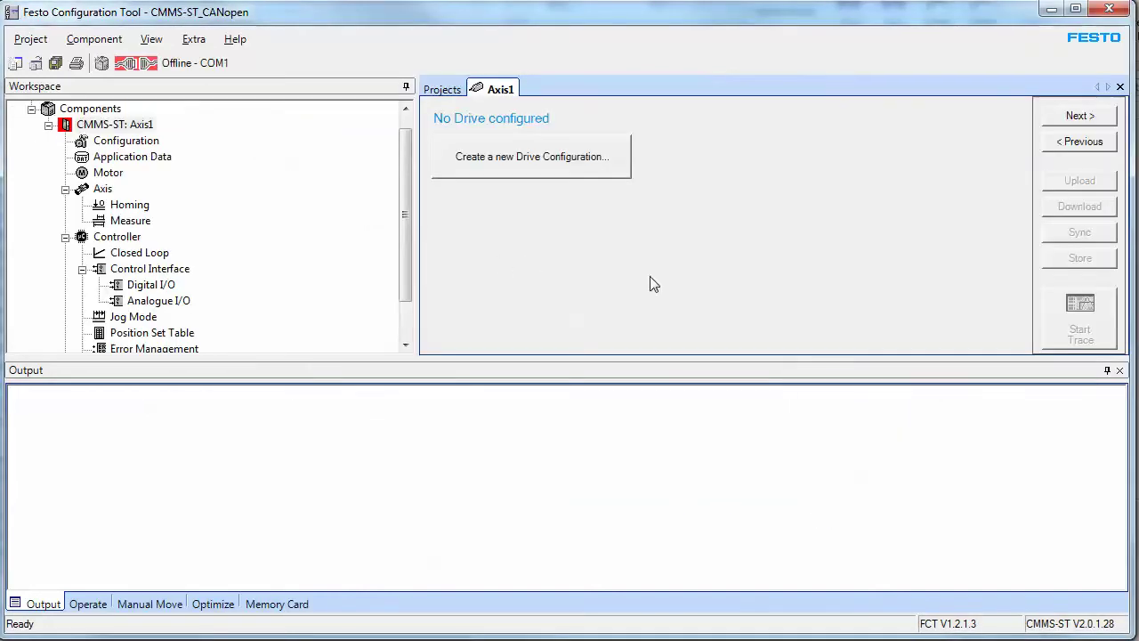
Widen the Axis1 page and start a new drive configuration for the axis
left_click_drag(418, 280, 295, 266)
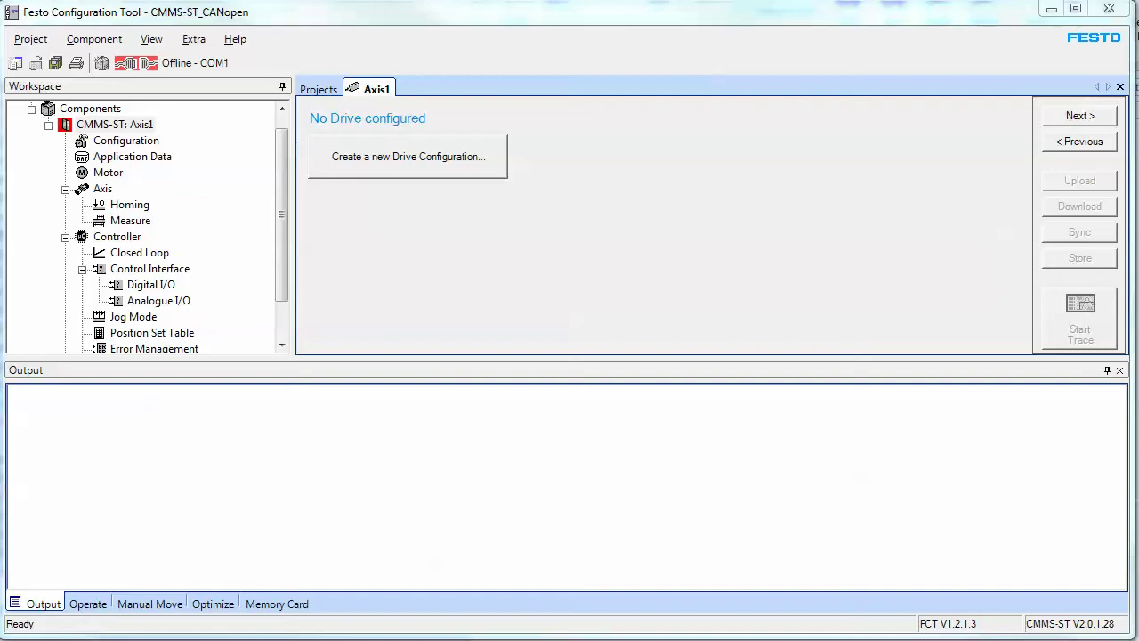
left_click(408, 174)
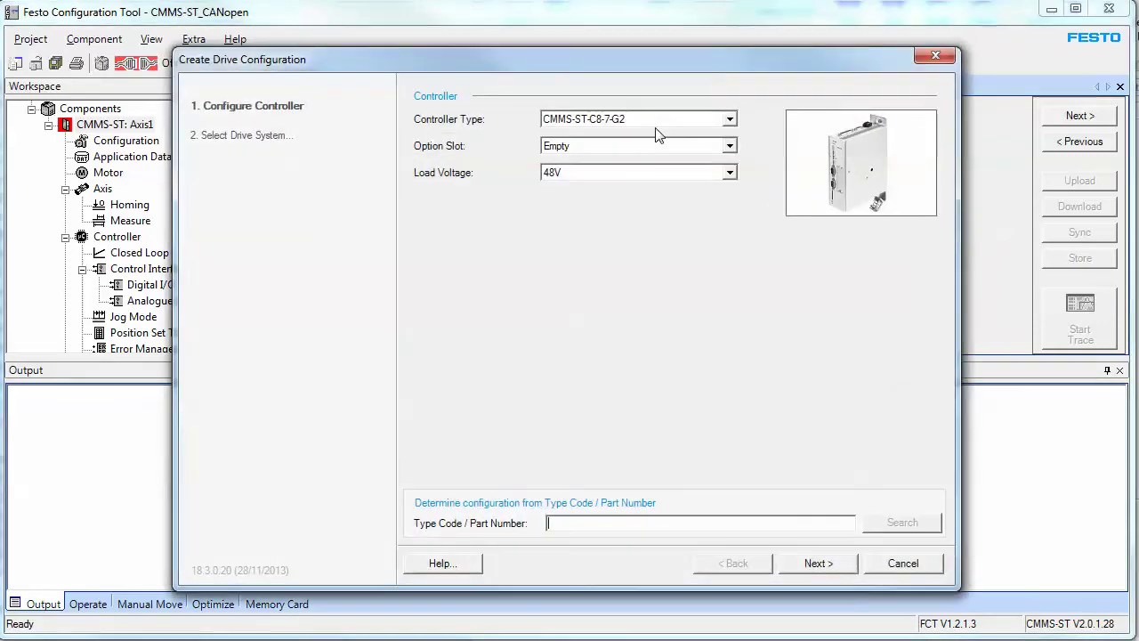
Keep controller type CMMS-ST-C8-7-G2 with 48V load voltage and continue to drive system selection
left_click(693, 121)
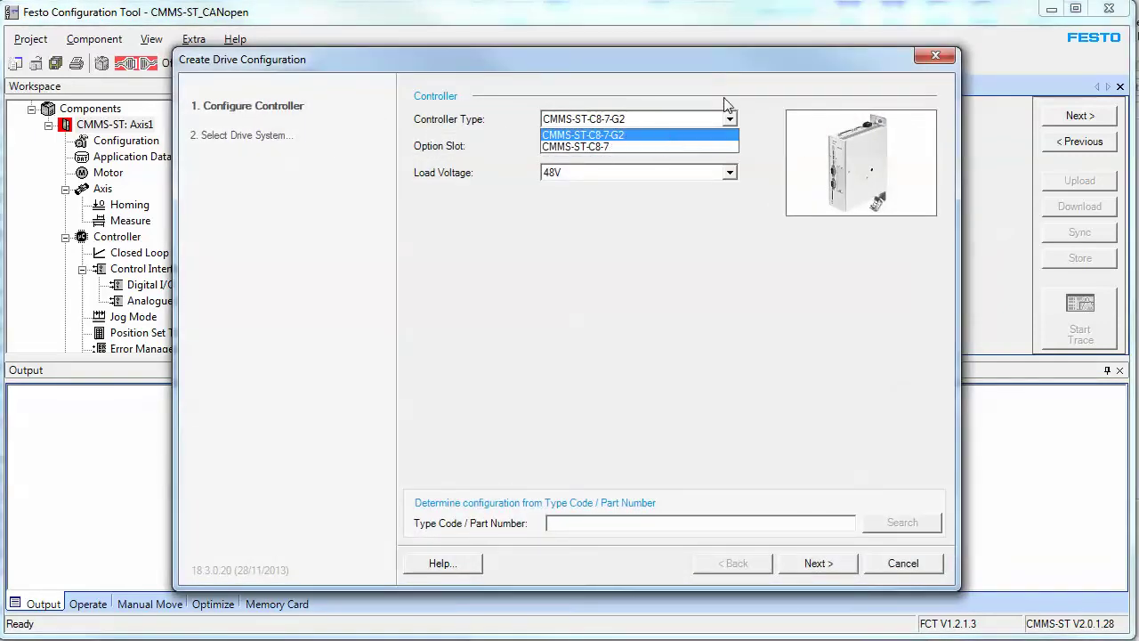
left_click(669, 135)
left_click(733, 174)
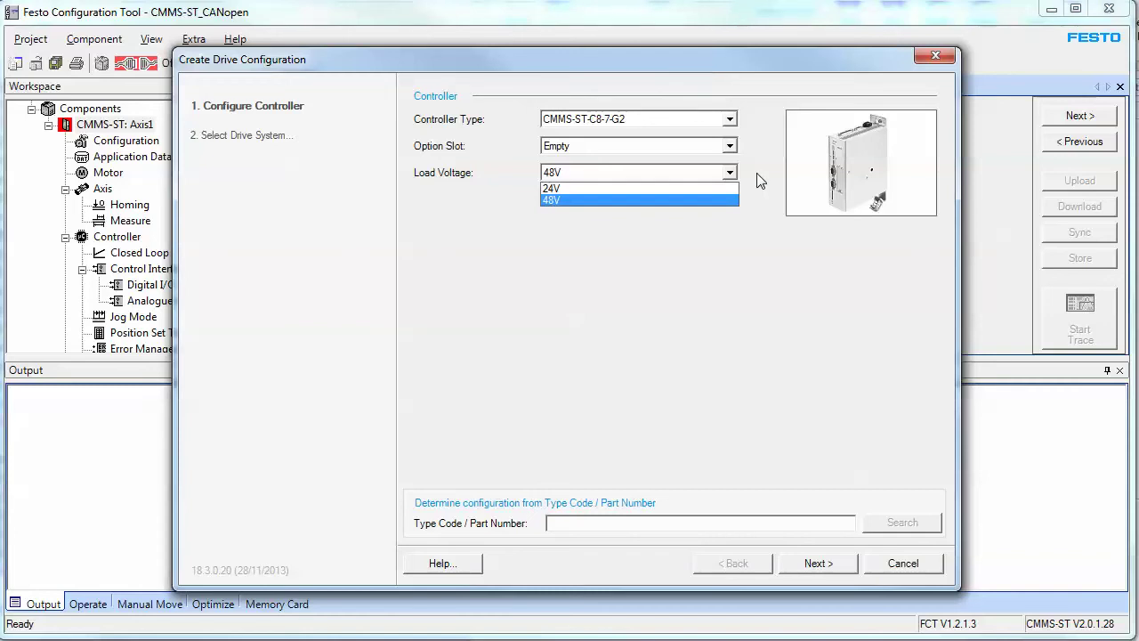
left_click(758, 182)
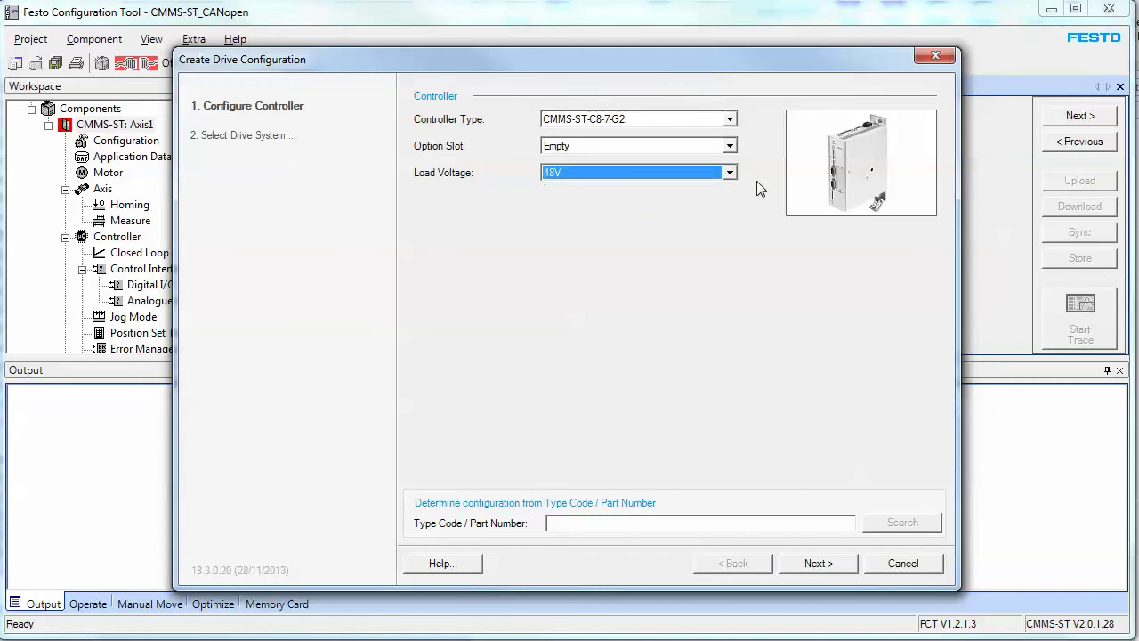
left_click(819, 564)
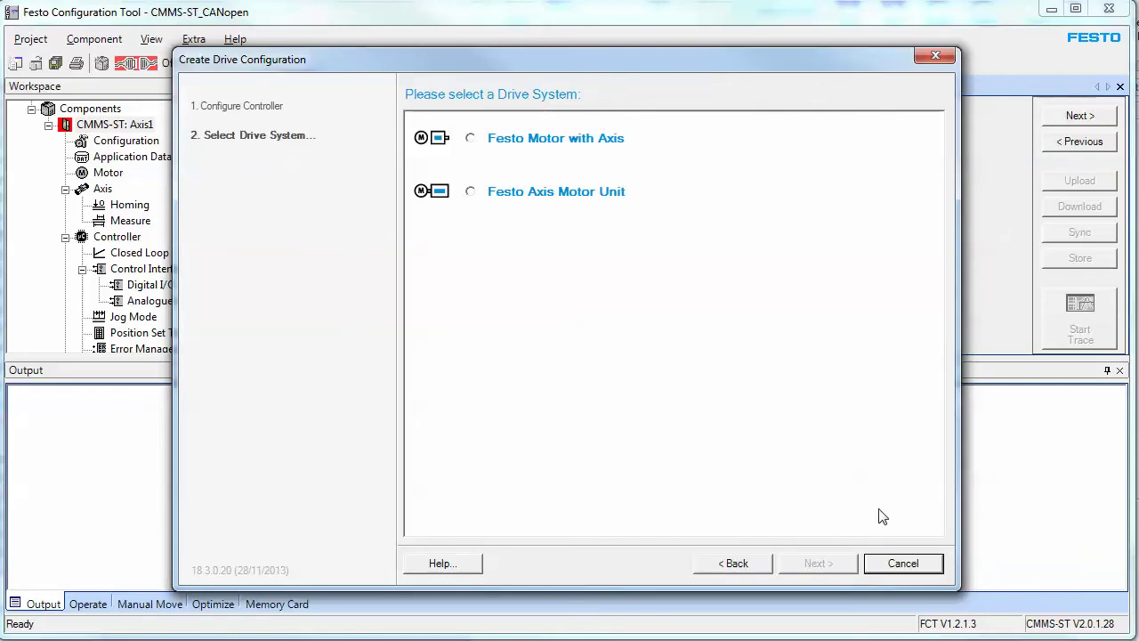
Choose the Festo Motor with Axis drive system and set motor size 42-S
left_click(471, 140)
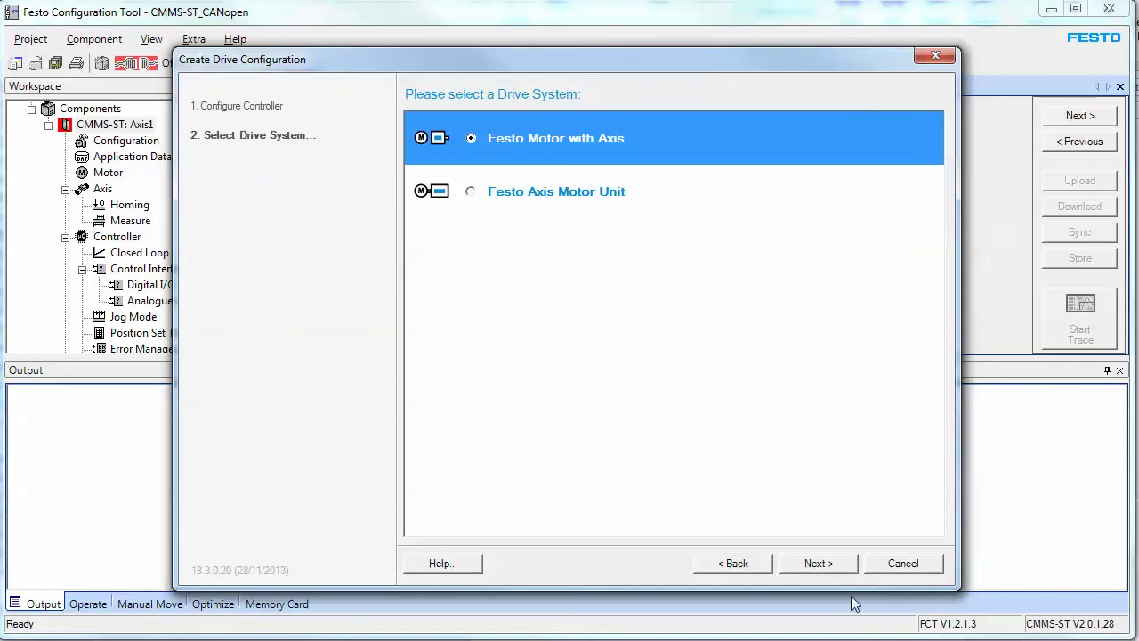
left_click(837, 566)
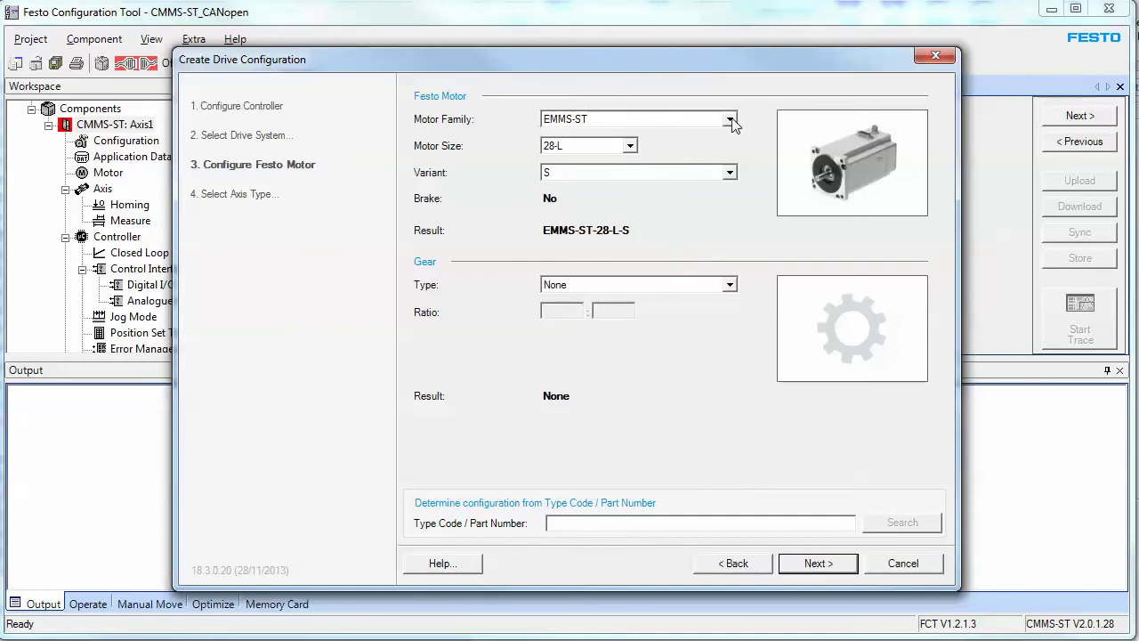
left_click(629, 146)
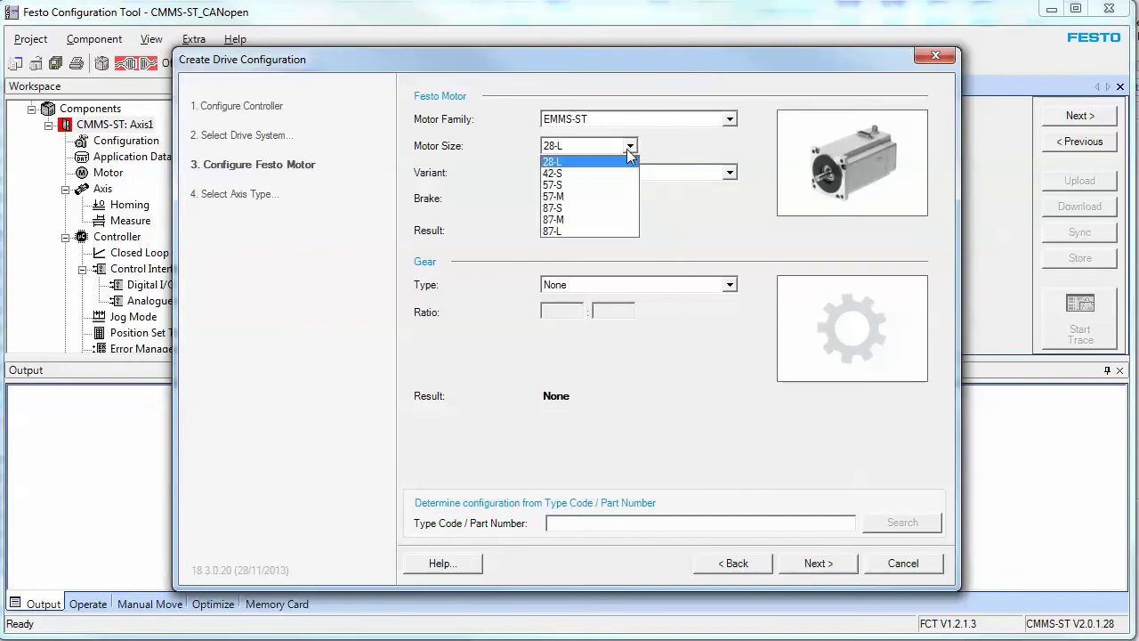
left_click(611, 174)
Set the motor variant to SEB with brake, giving EMMS-ST-42-S-SEB, and continue
left_click(611, 175)
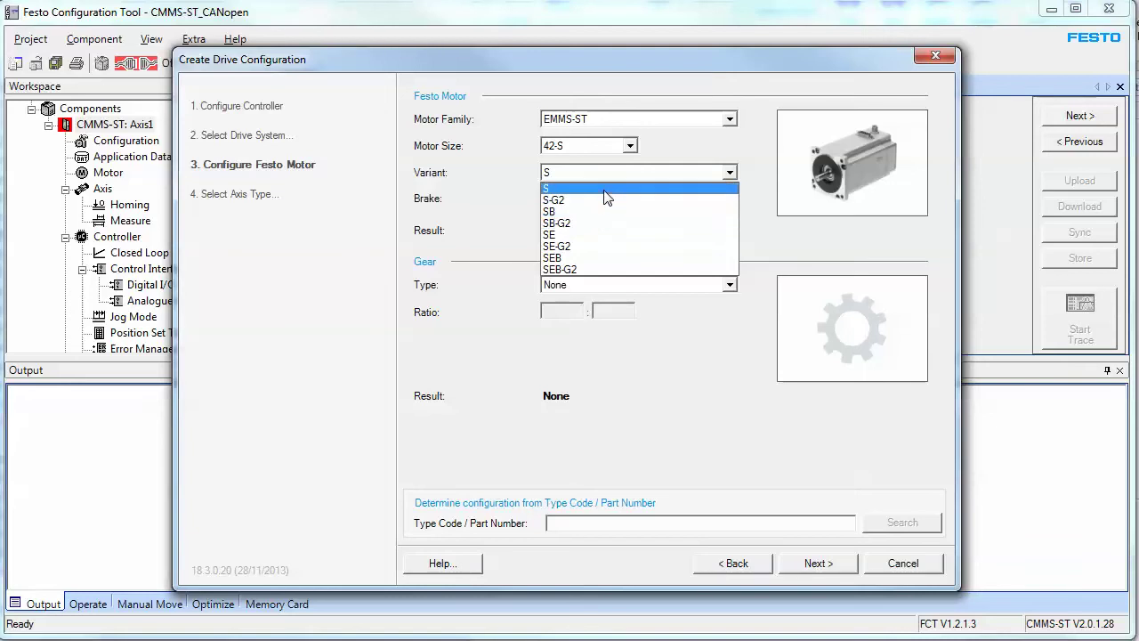
left_click(605, 189)
left_click(658, 175)
left_click(655, 245)
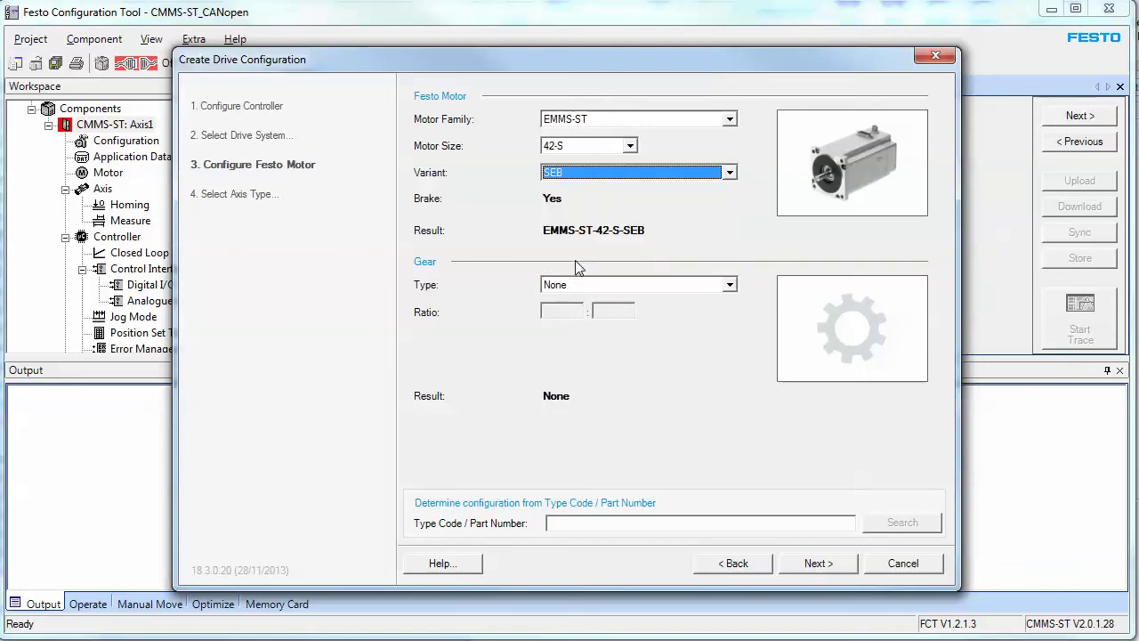
left_click(632, 229)
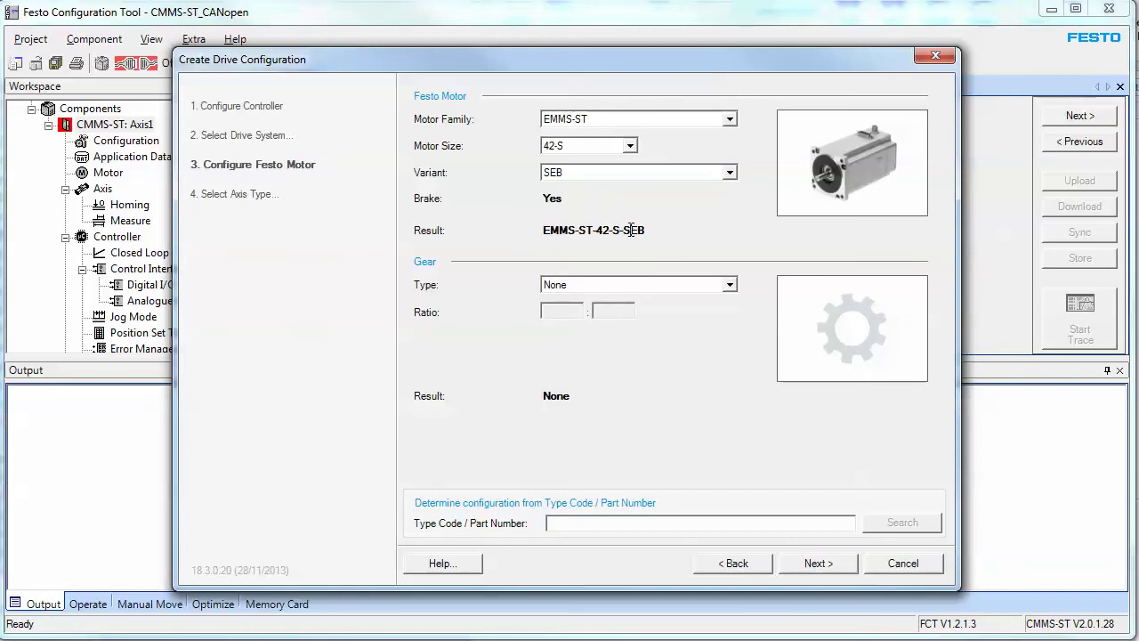
left_click_drag(624, 230, 631, 230)
left_click_drag(646, 230, 635, 235)
left_click(819, 563)
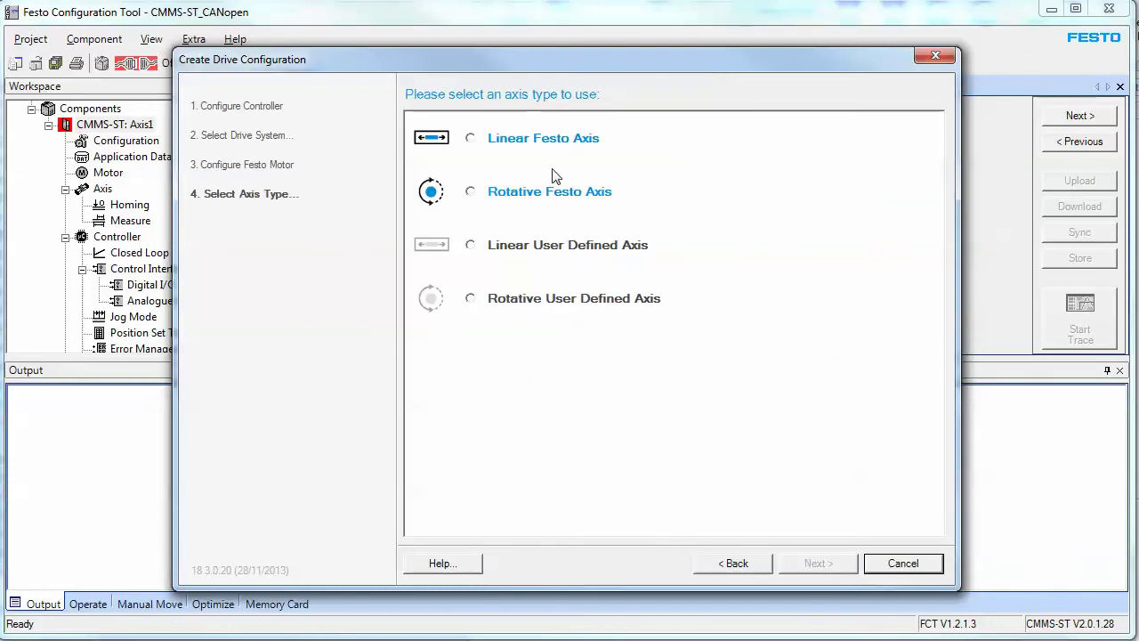
Choose a linear Festo EGC axis with a 400 mm working stroke
left_click(494, 138)
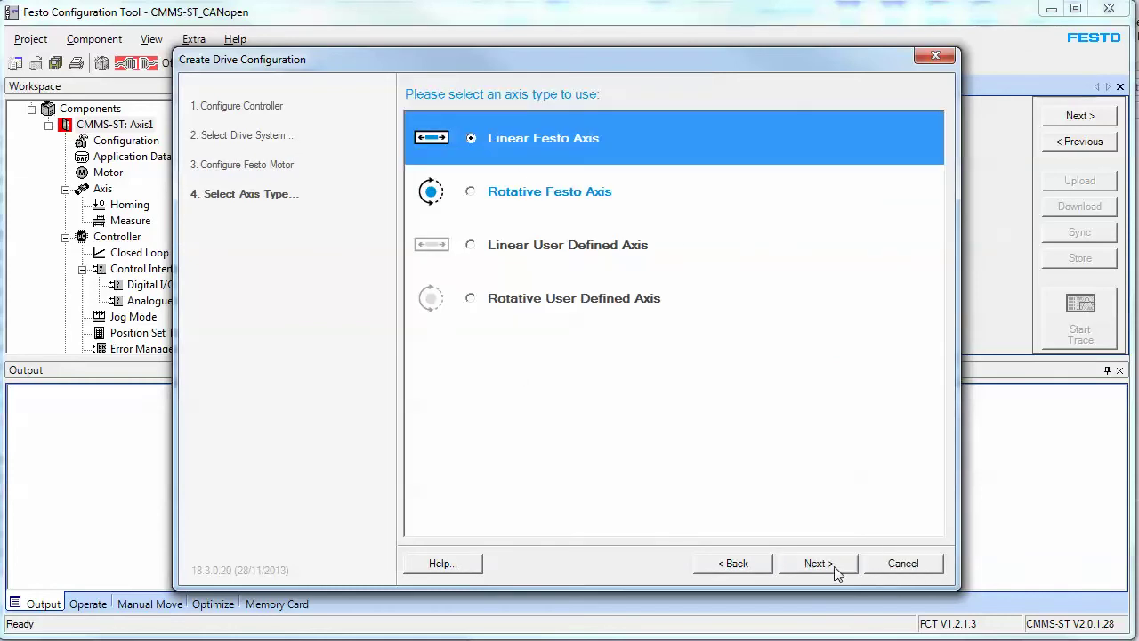
left_click(835, 569)
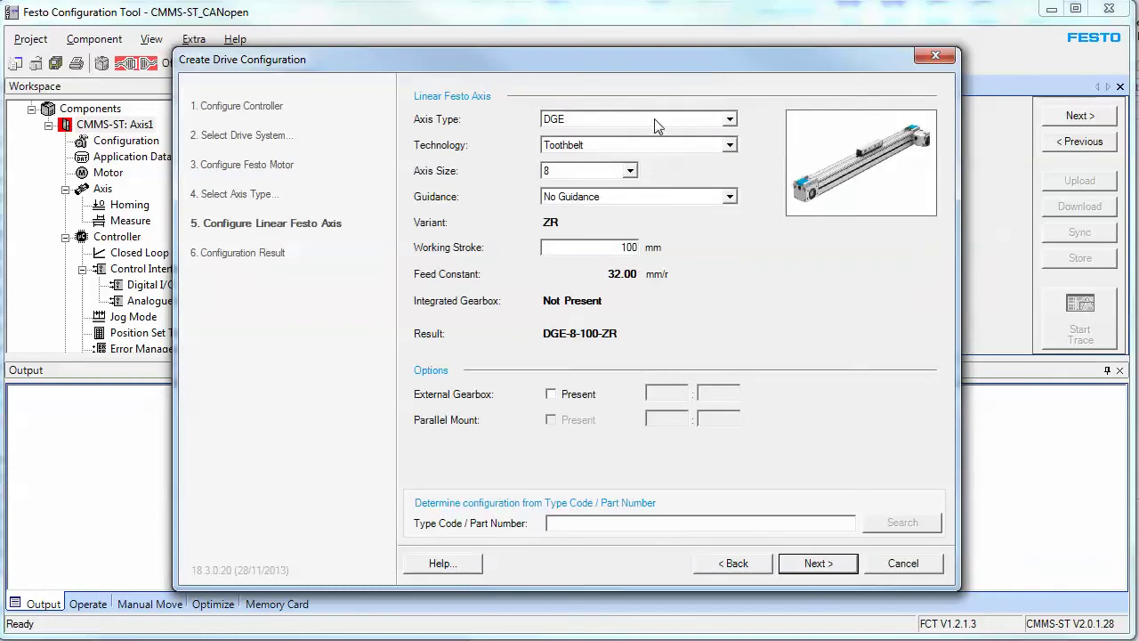
left_click(654, 118)
left_click(621, 189)
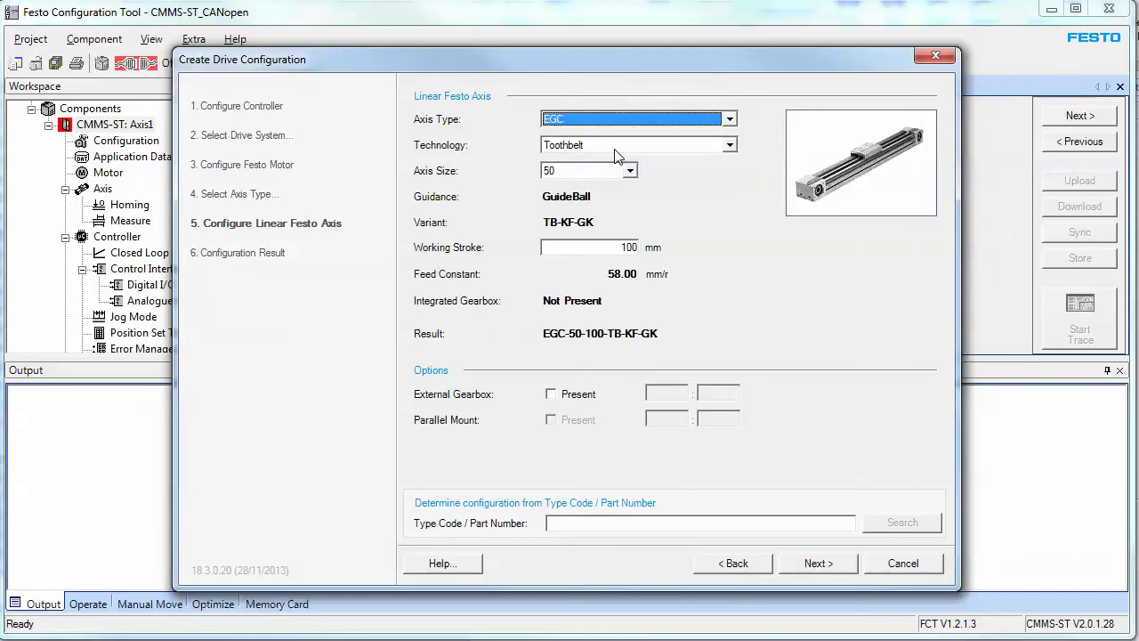
left_click(599, 252)
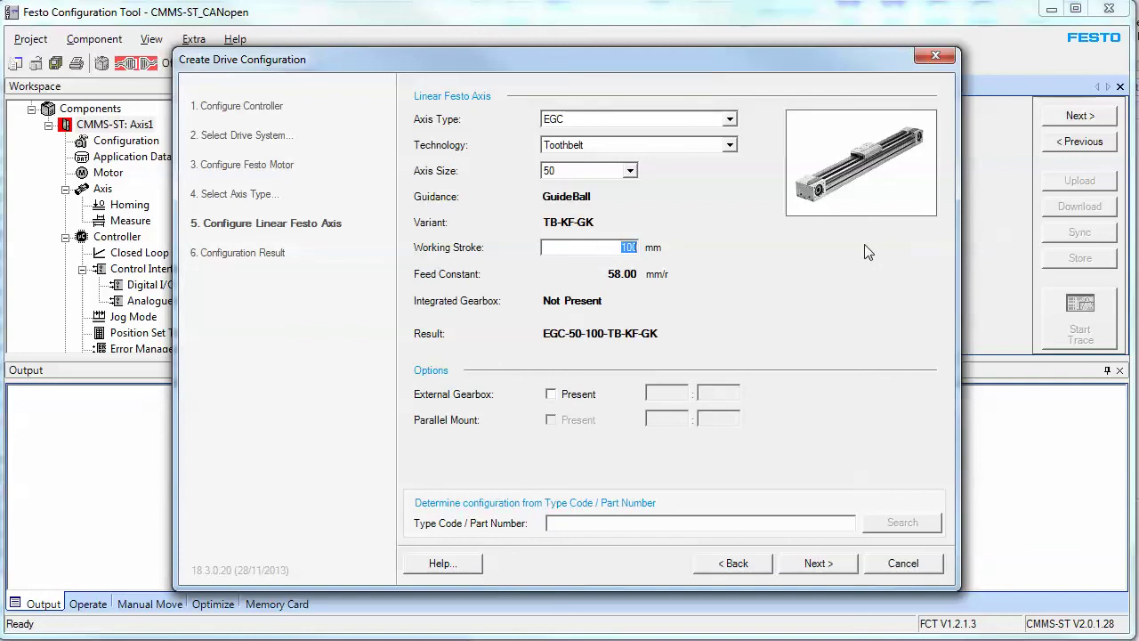
type("5")
type("00")
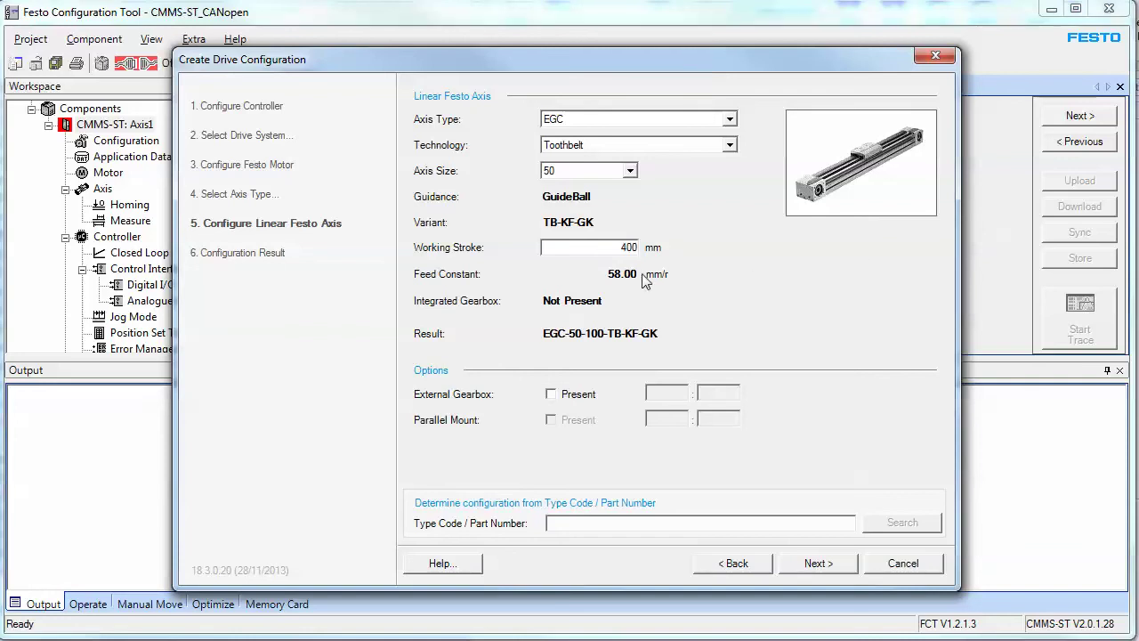
key("Tab")
Leave the external gearbox off, finish the wizard, and close the output pane
left_click_drag(660, 333, 585, 333)
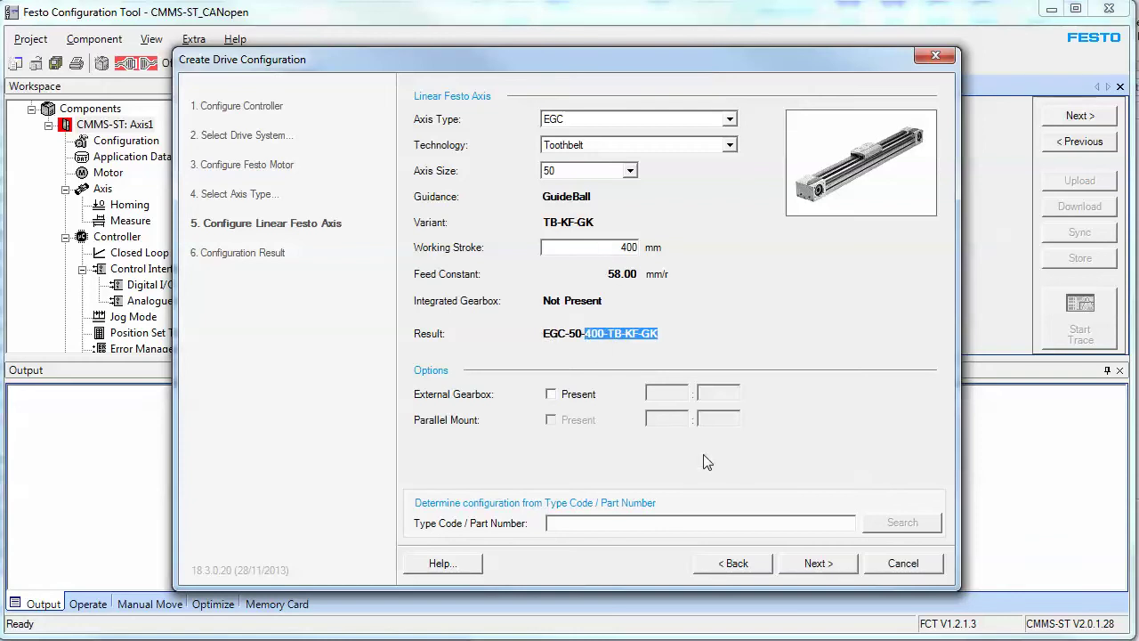
left_click(550, 397)
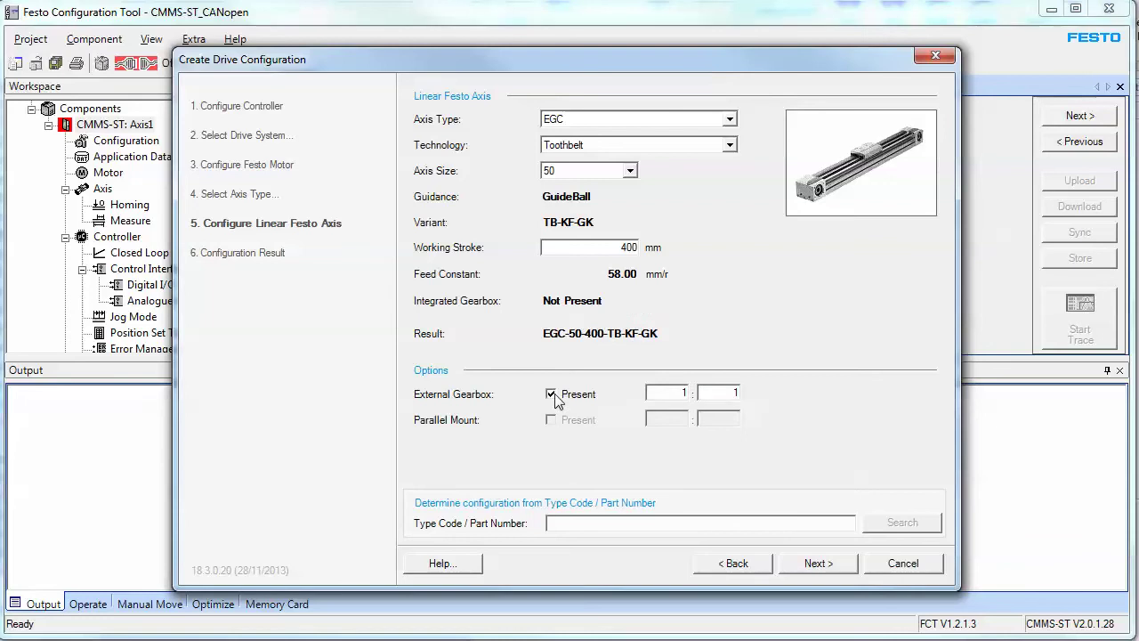
left_click(551, 395)
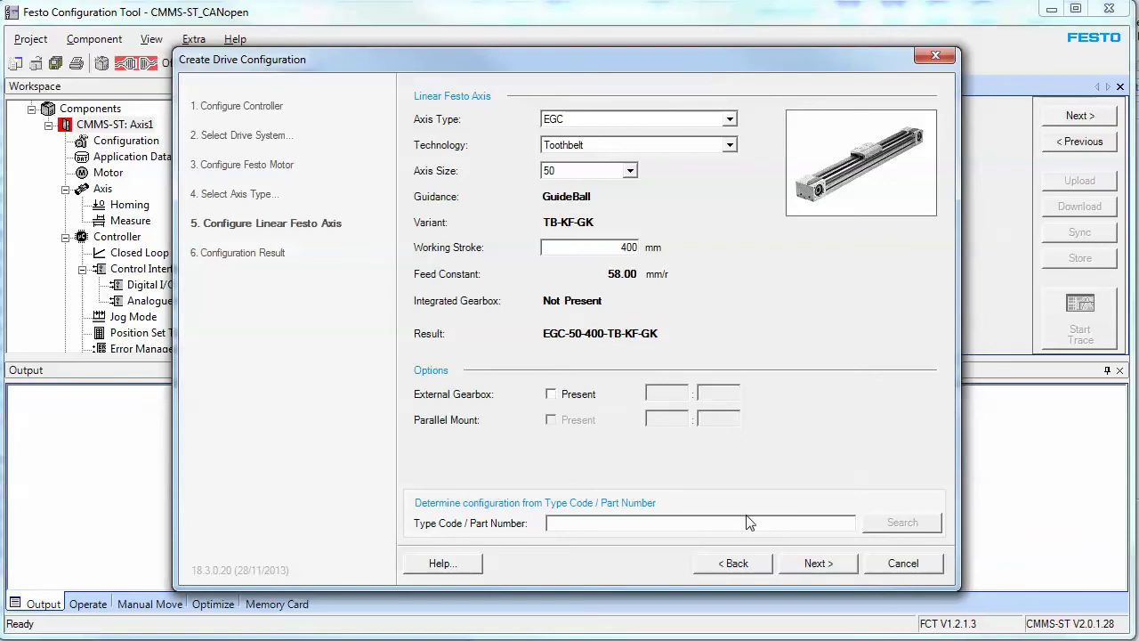
left_click(835, 568)
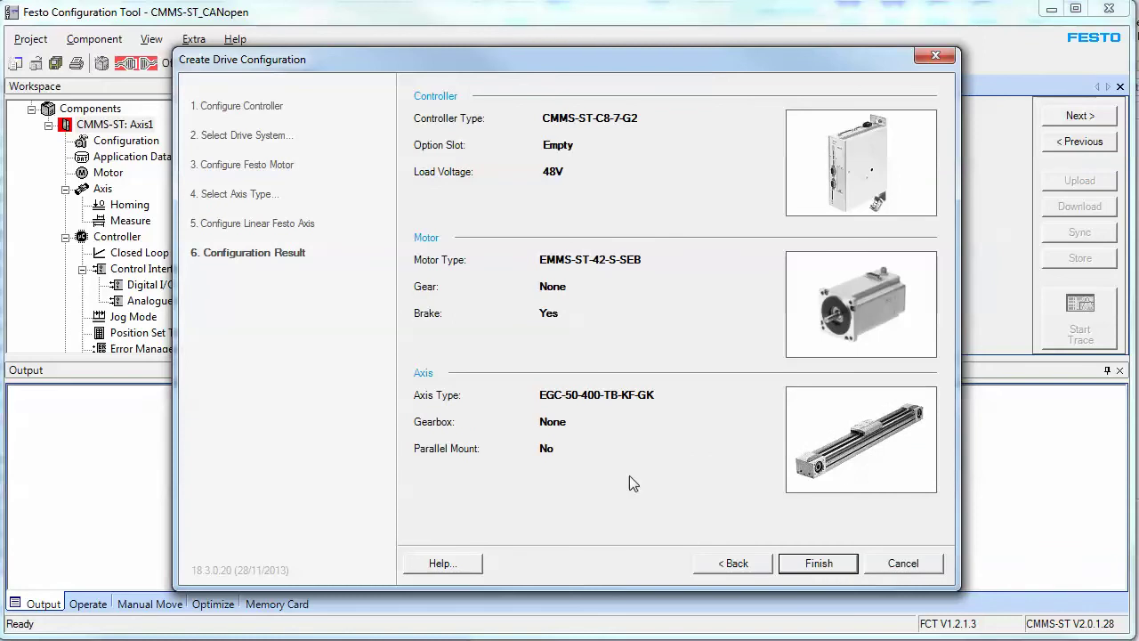
left_click(817, 564)
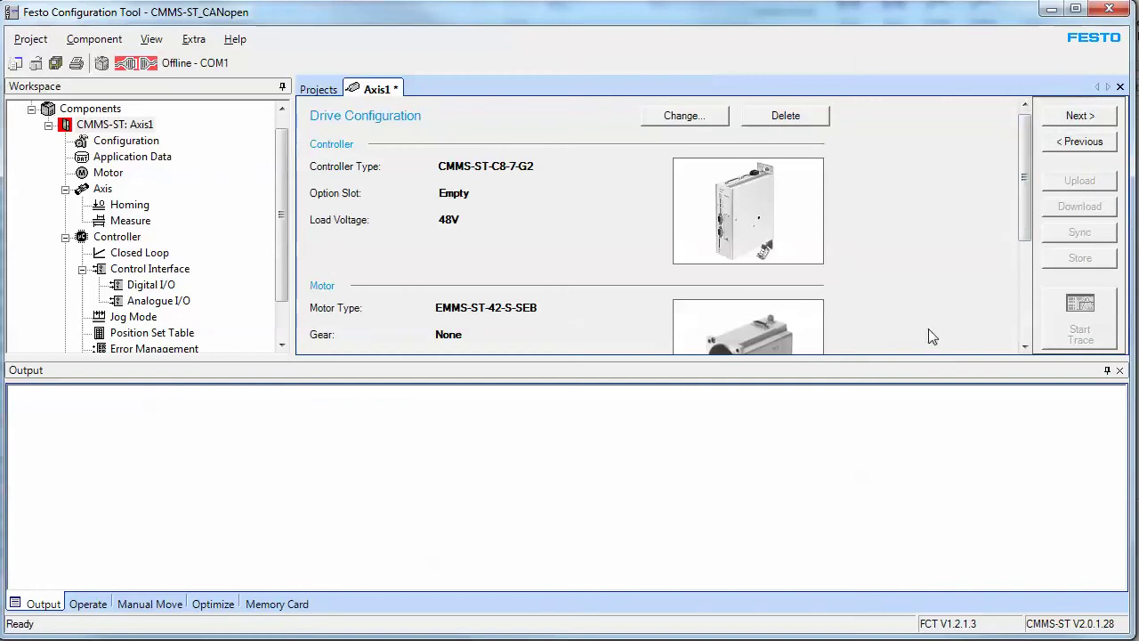
left_click(1120, 370)
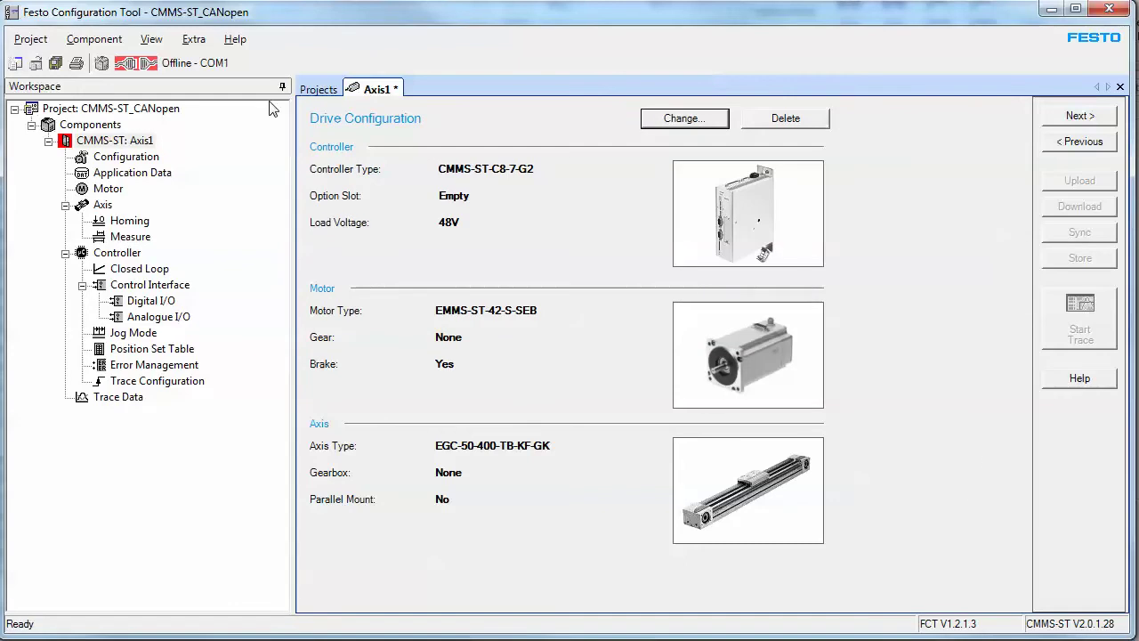
Reopen the project output pane, close it again, and go to Operating Mode Settings
left_click(152, 39)
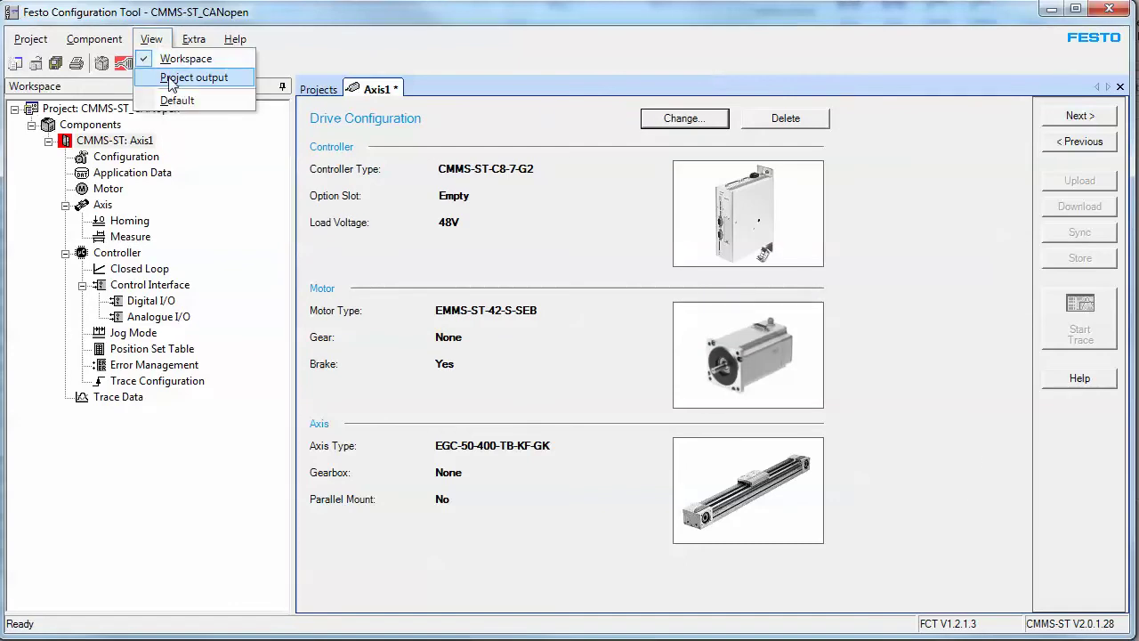
left_click(174, 79)
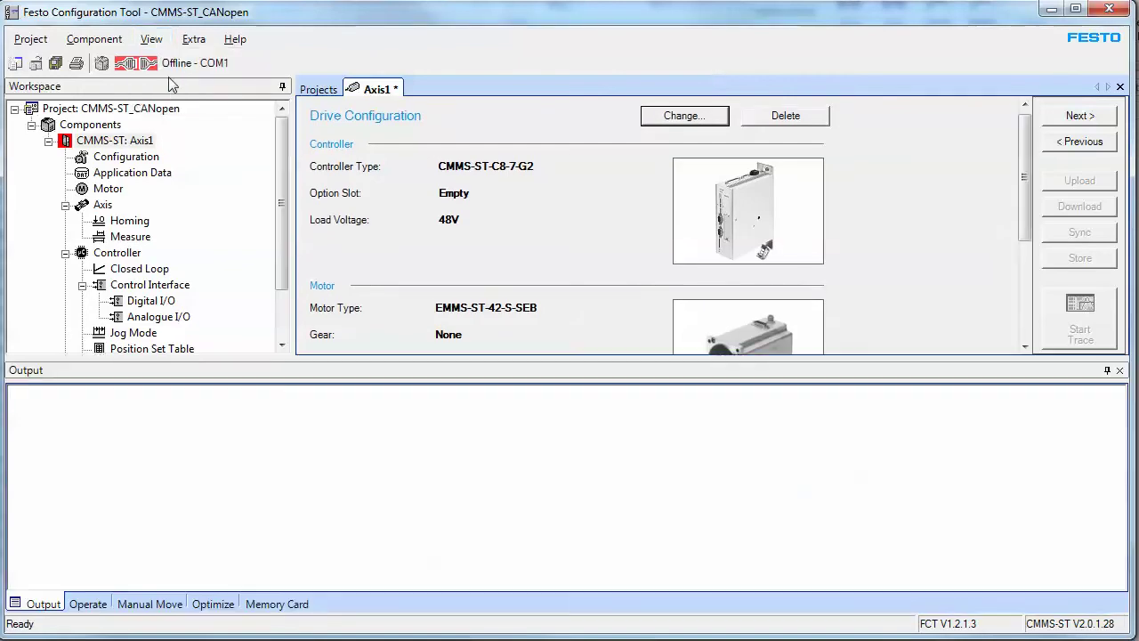
left_click(1120, 370)
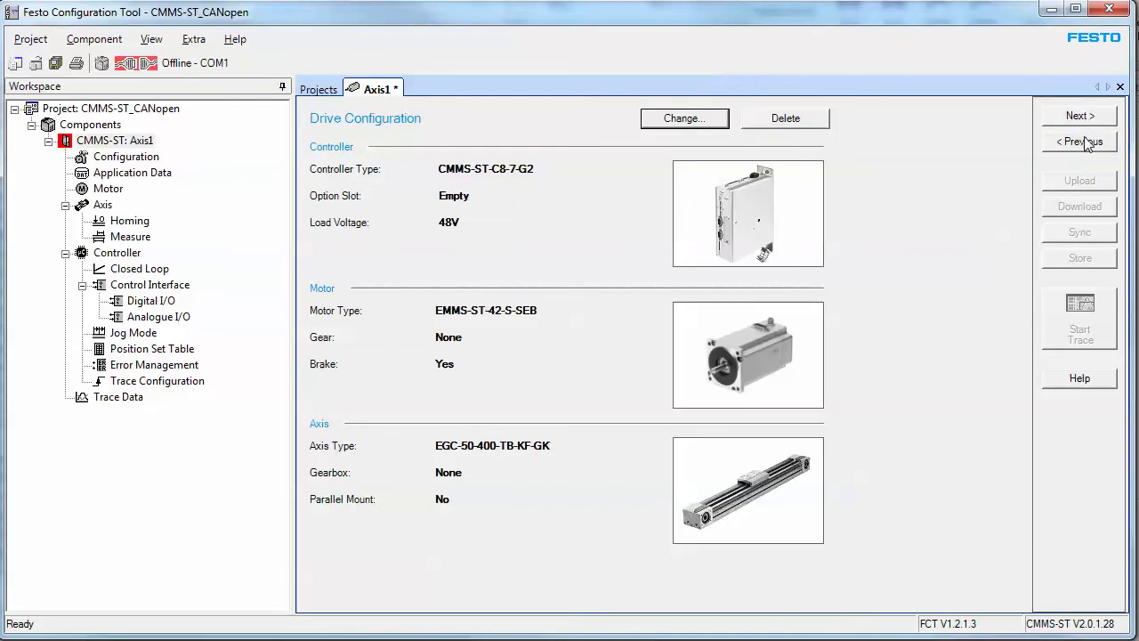
left_click(1088, 119)
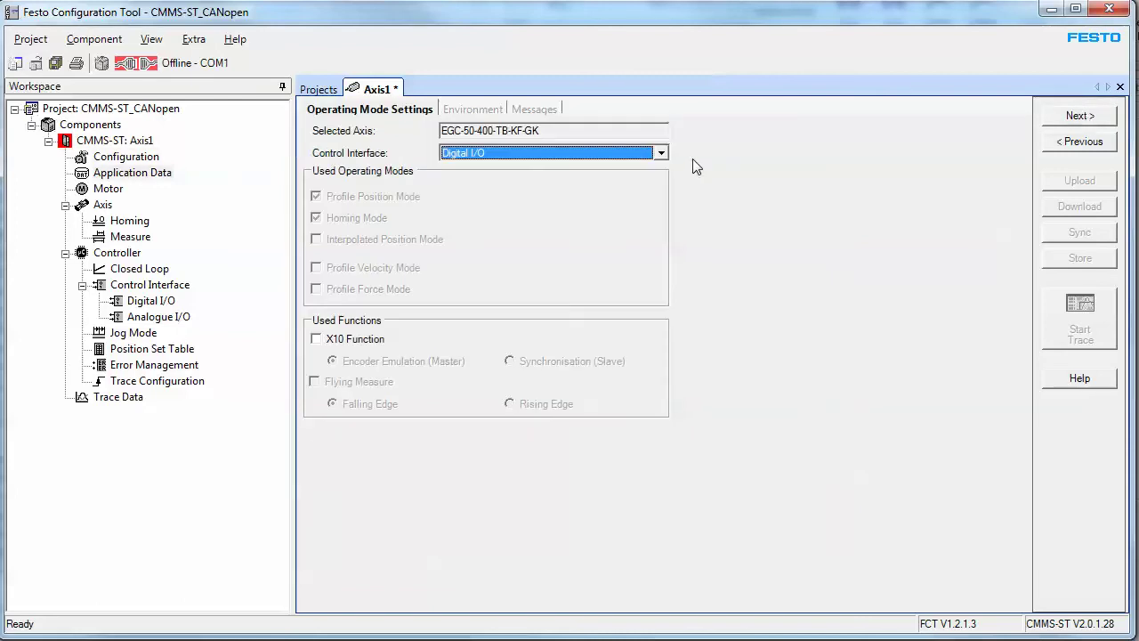
Choose CANopen as the control interface, keep the 2.500 kg total load, and continue to Messages
left_click(661, 153)
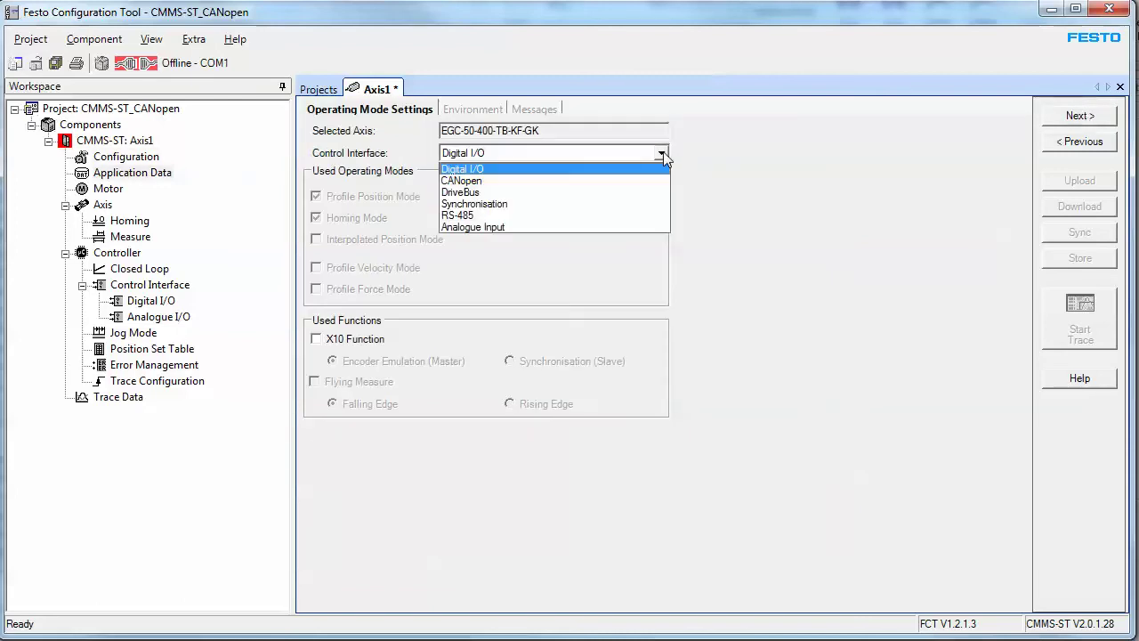
left_click(575, 181)
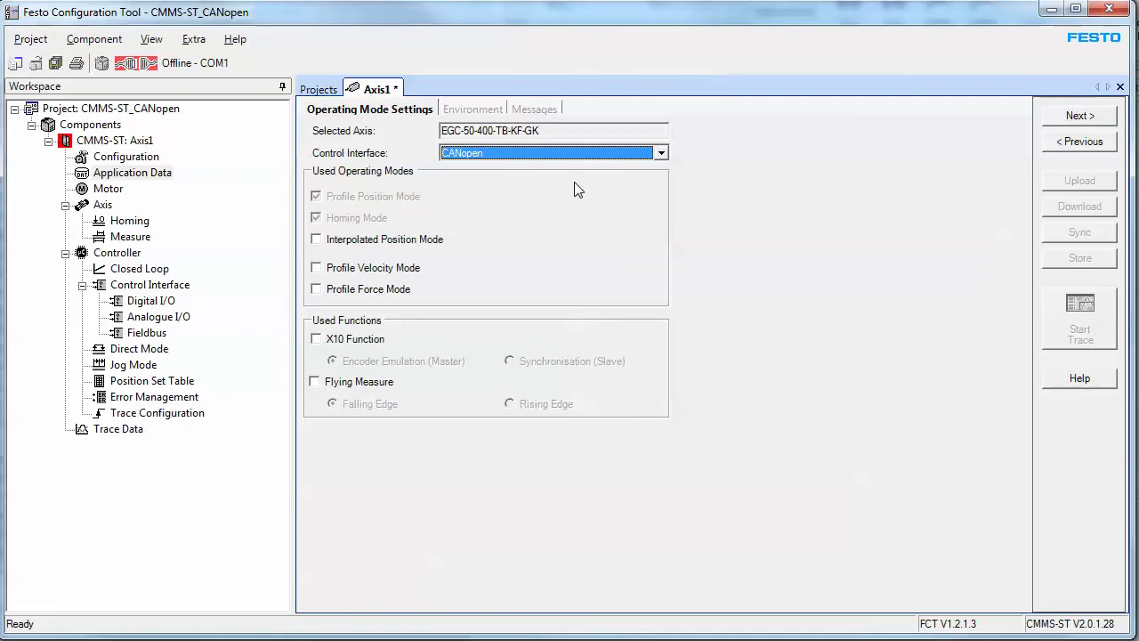
left_click(1080, 117)
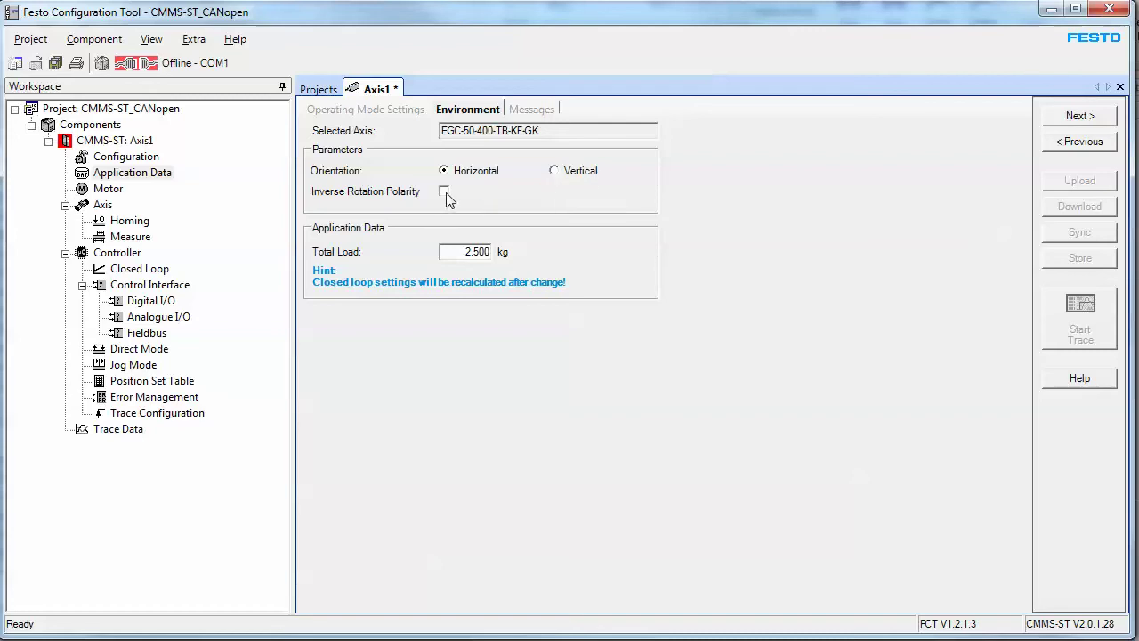
double_click(465, 254)
left_click(1074, 118)
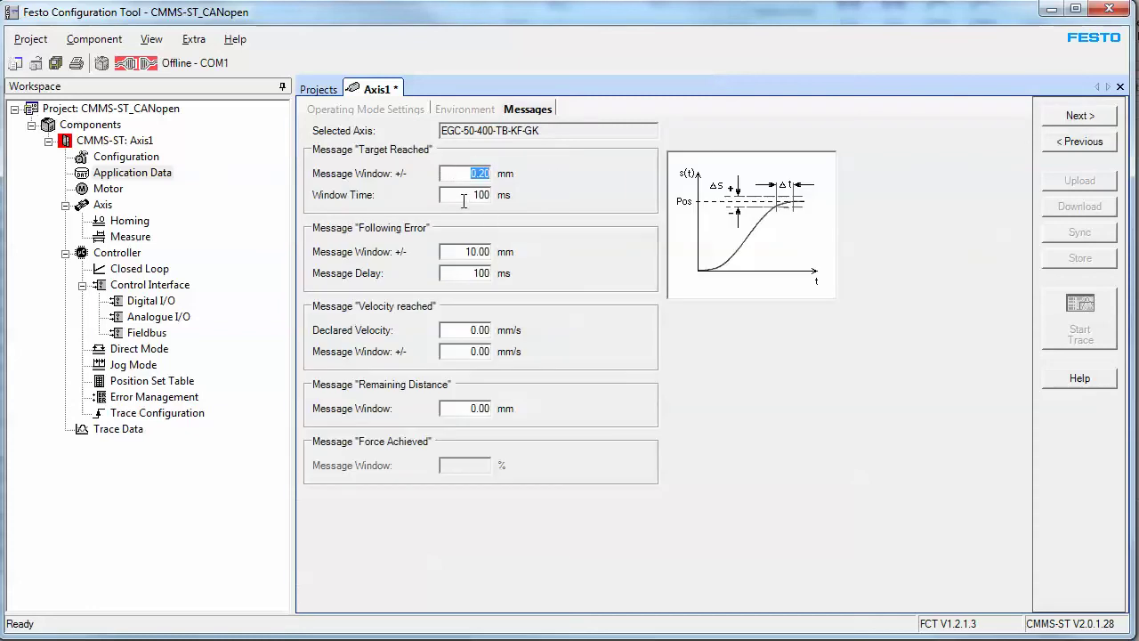
Review the message windows, then page through basic parameters, resonance filter and brake settings to the axis limits
left_click(462, 254)
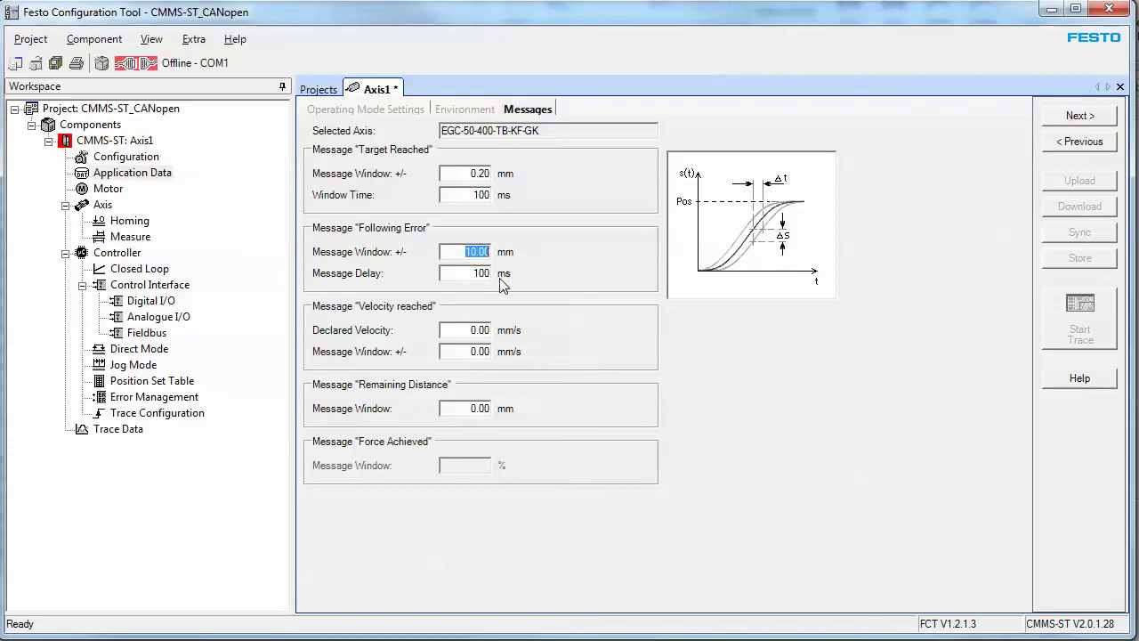
left_click(471, 332)
left_click(459, 408)
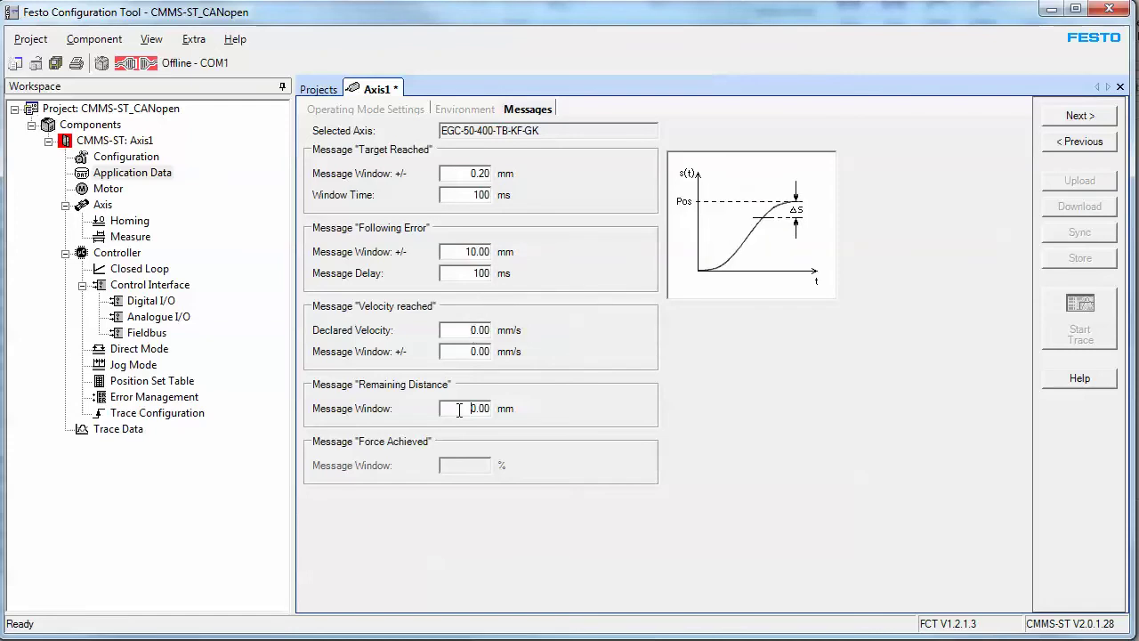
left_click(1097, 119)
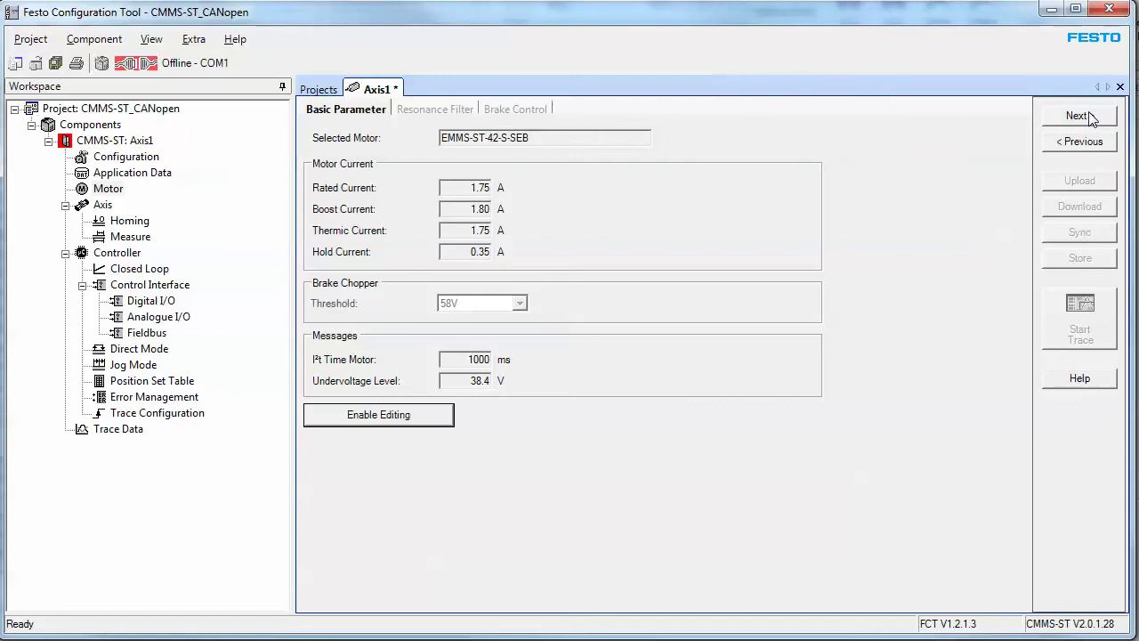
left_click(1091, 119)
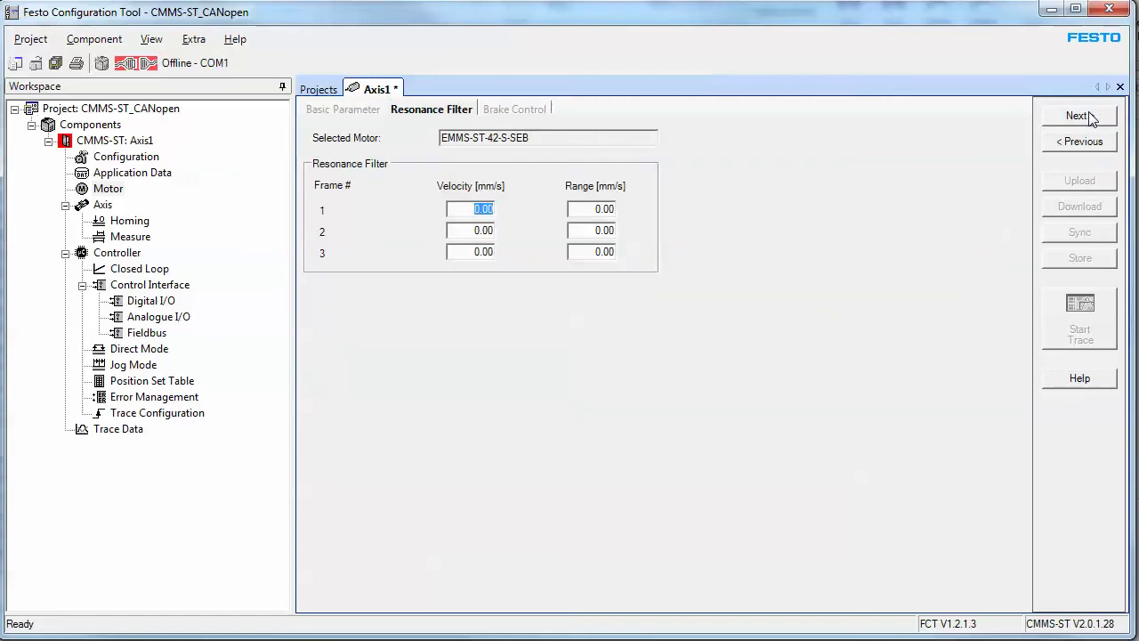
left_click(1091, 118)
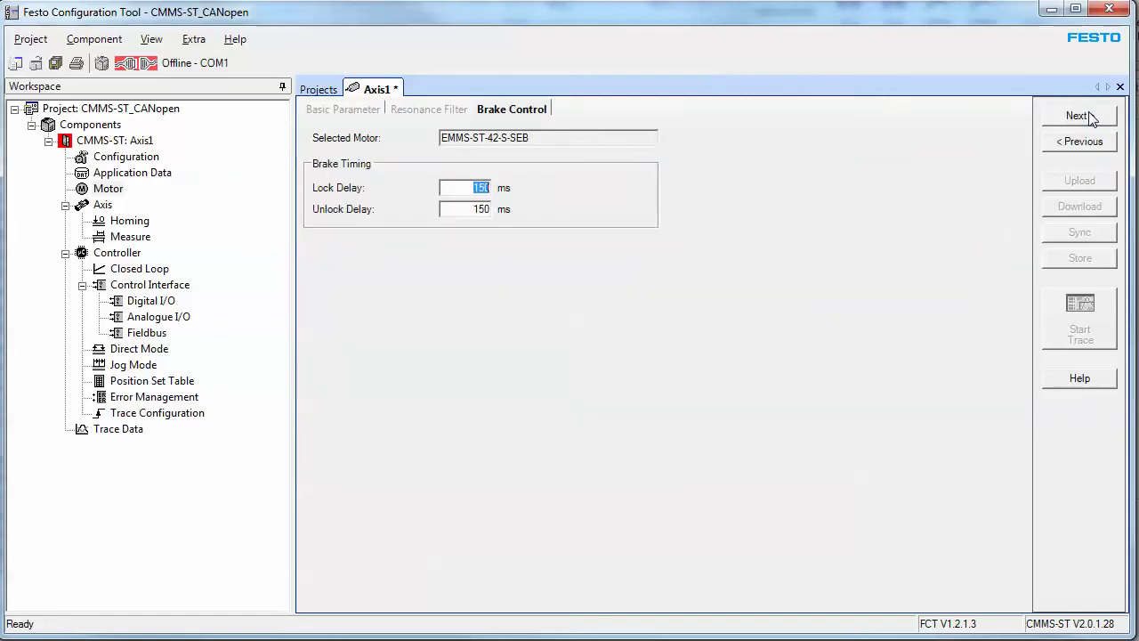
left_click(1091, 119)
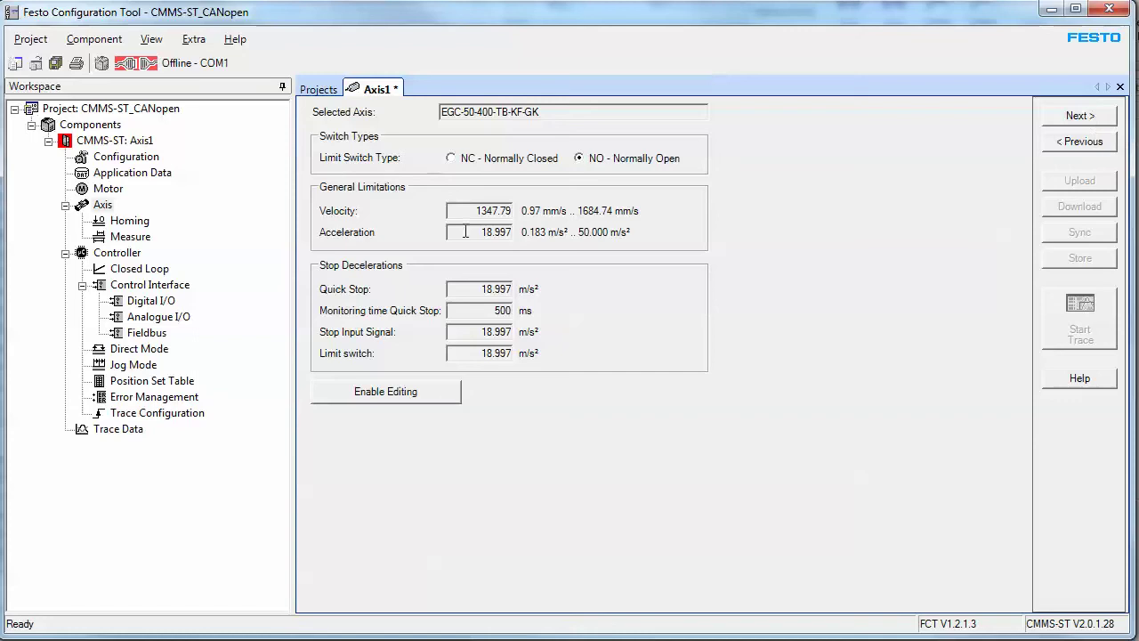
Inspect the velocity, acceleration and Quick Stop limit values
left_click_drag(470, 211, 479, 234)
left_click_drag(480, 289, 495, 313)
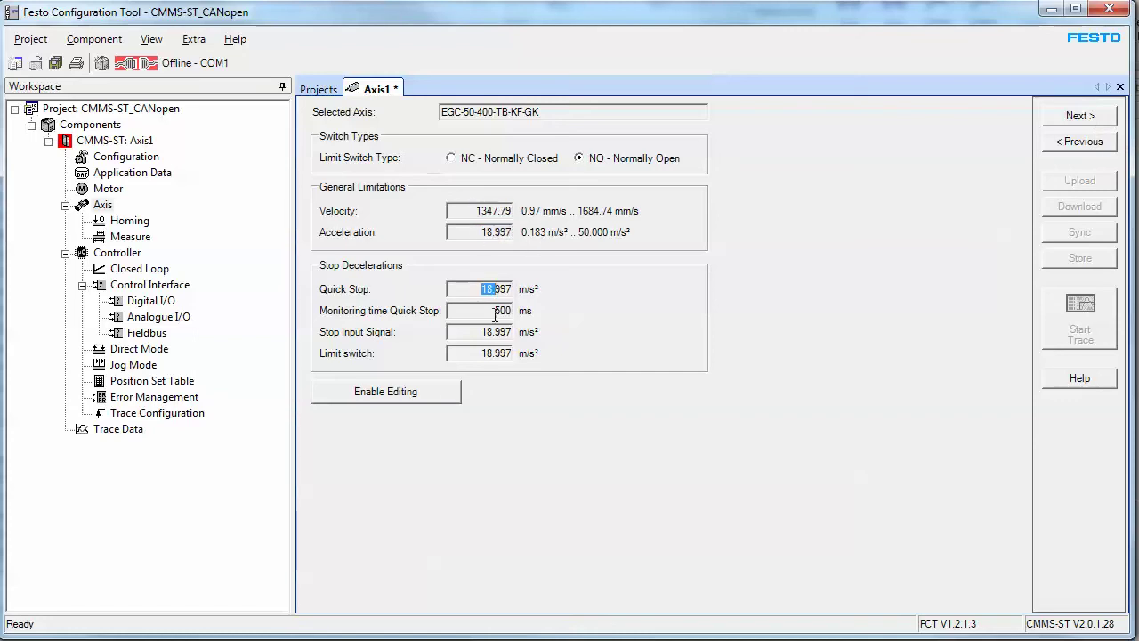
double_click(485, 210)
double_click(489, 231)
left_click_drag(479, 212, 516, 233)
Unlock the axis limits, review the deceleration fields, restore default values, and lock editing again
left_click(399, 397)
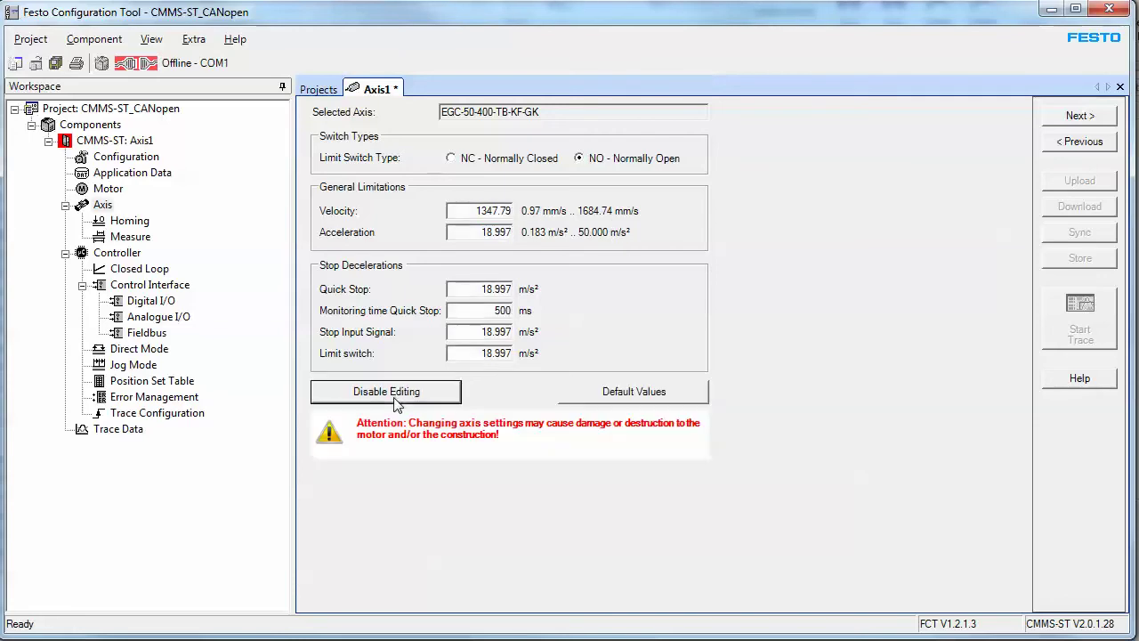
left_click(485, 289)
left_click(488, 310)
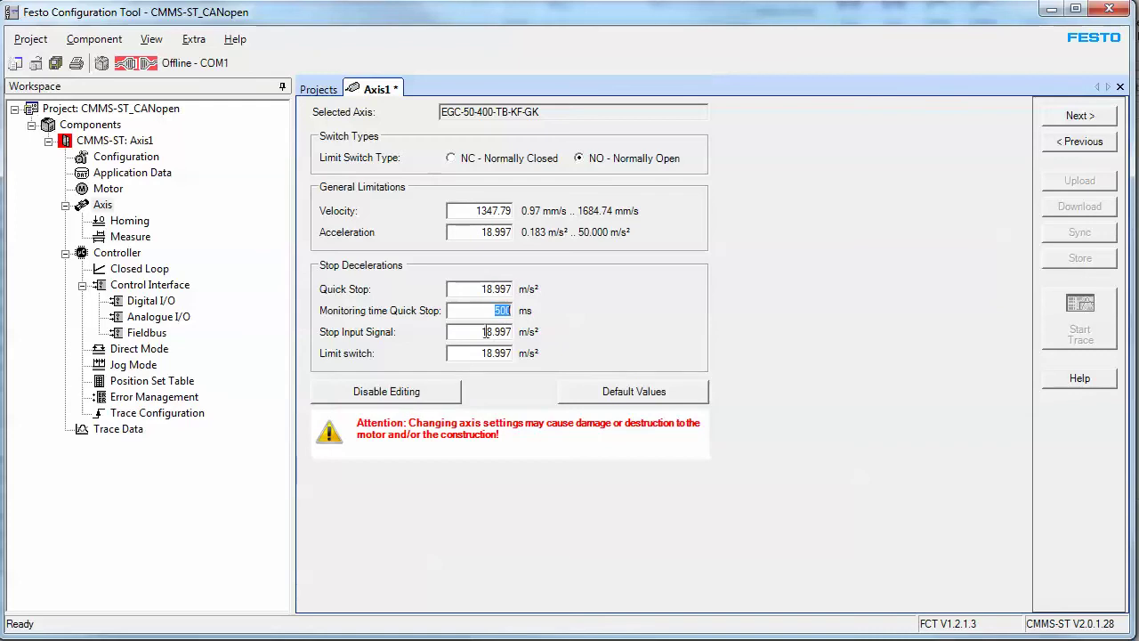
left_click(485, 332)
left_click(488, 353)
left_click(615, 410)
left_click(425, 405)
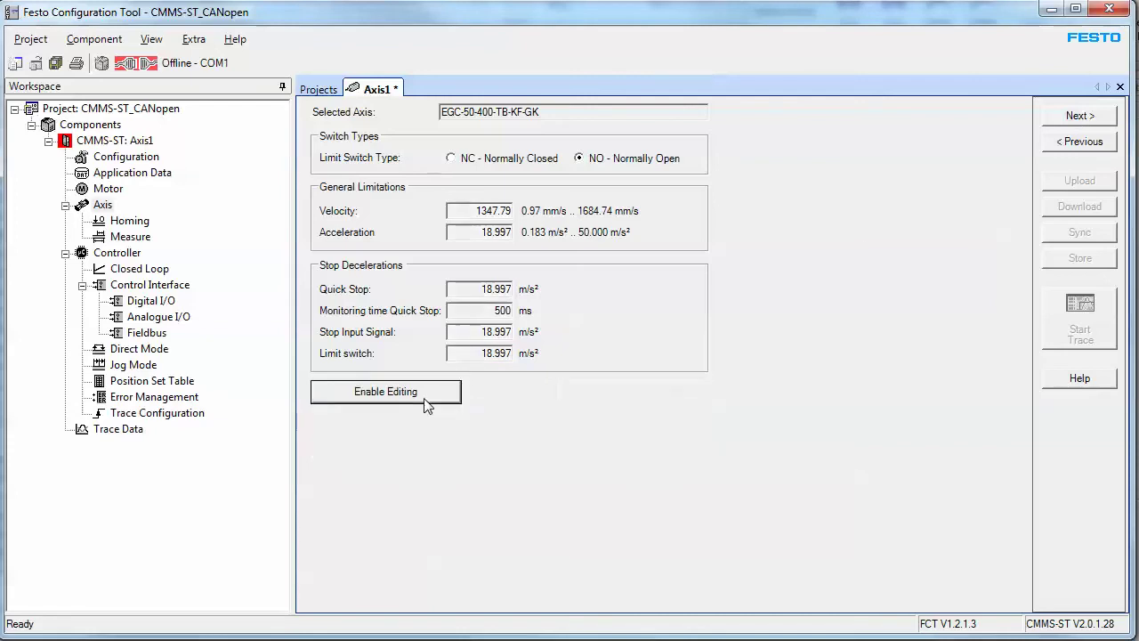
Try limit-switch-with-zero-pulse homing in both positive and negative directions
left_click(1073, 117)
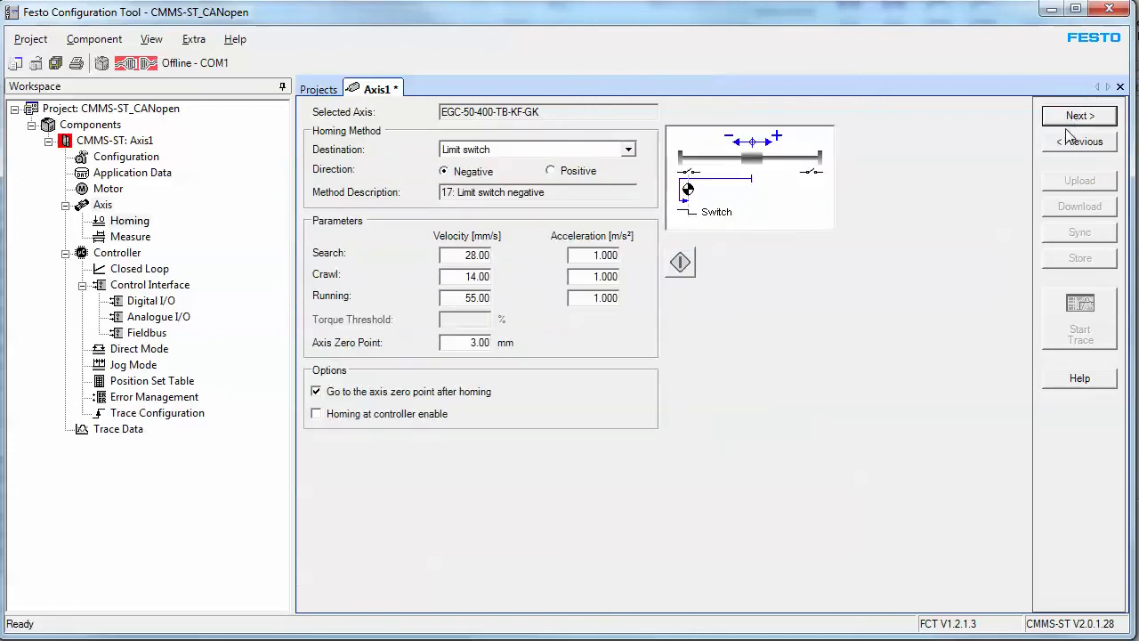
left_click(628, 151)
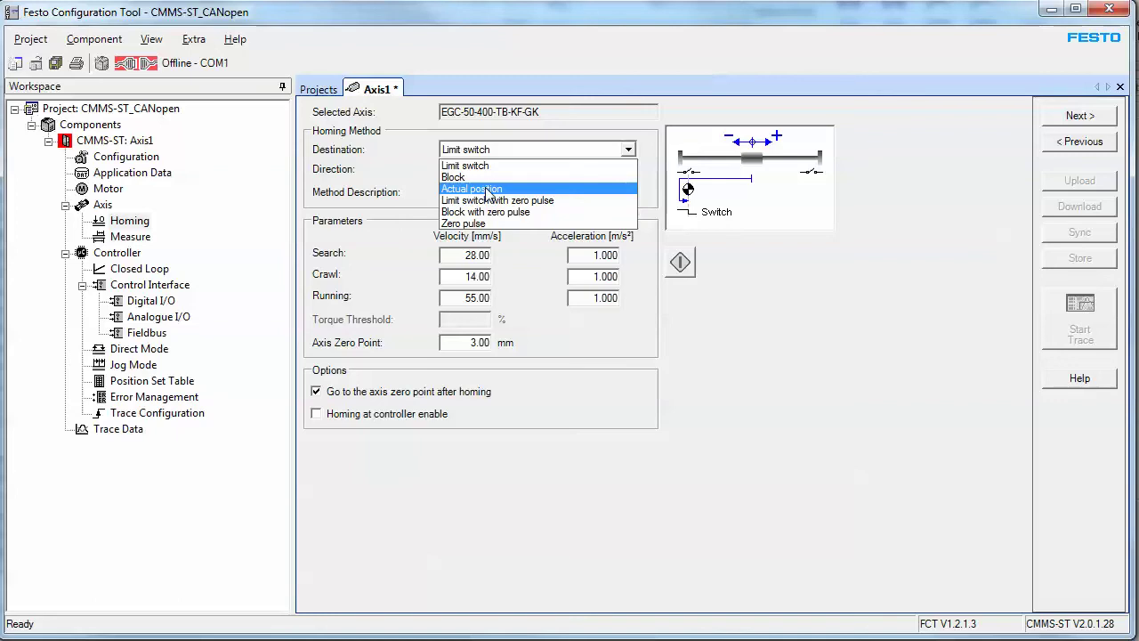
left_click(562, 201)
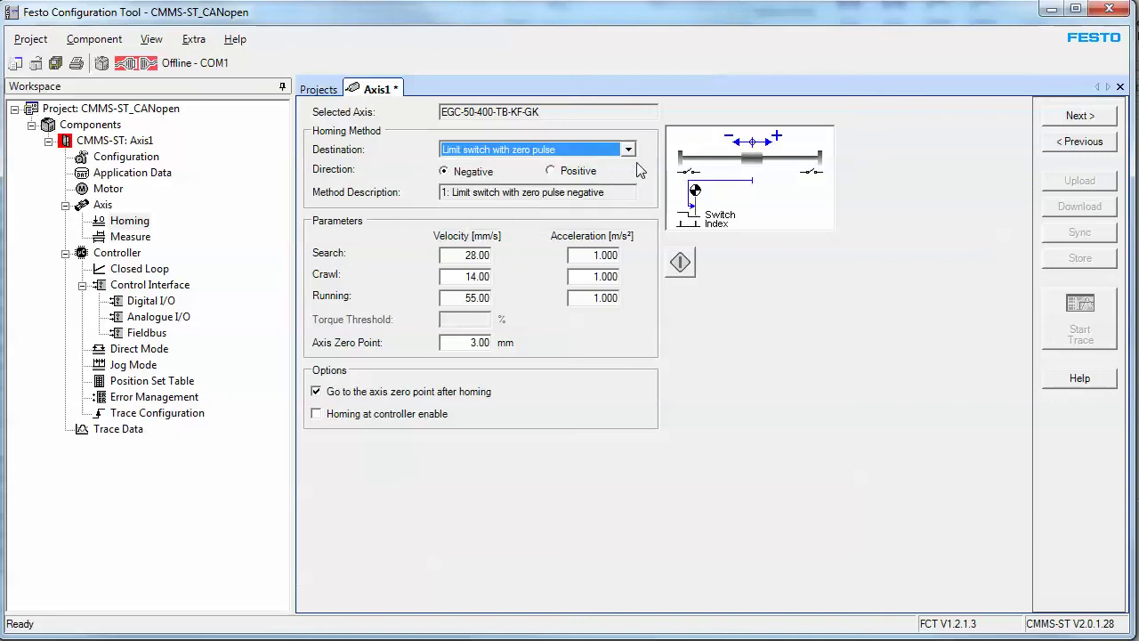
left_click(562, 176)
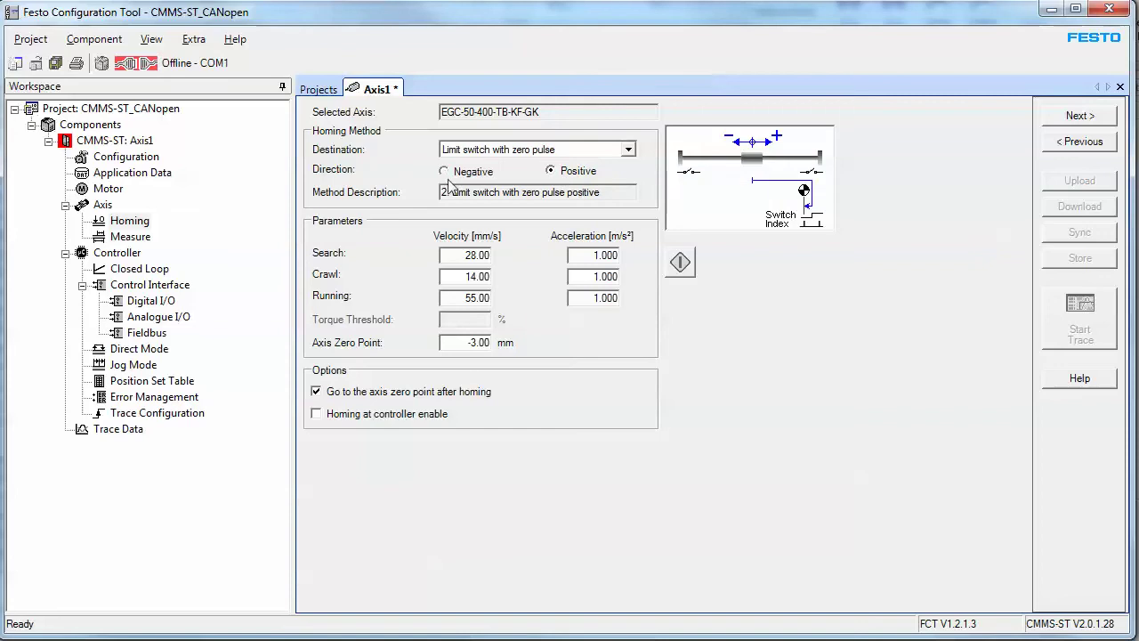
left_click(451, 178)
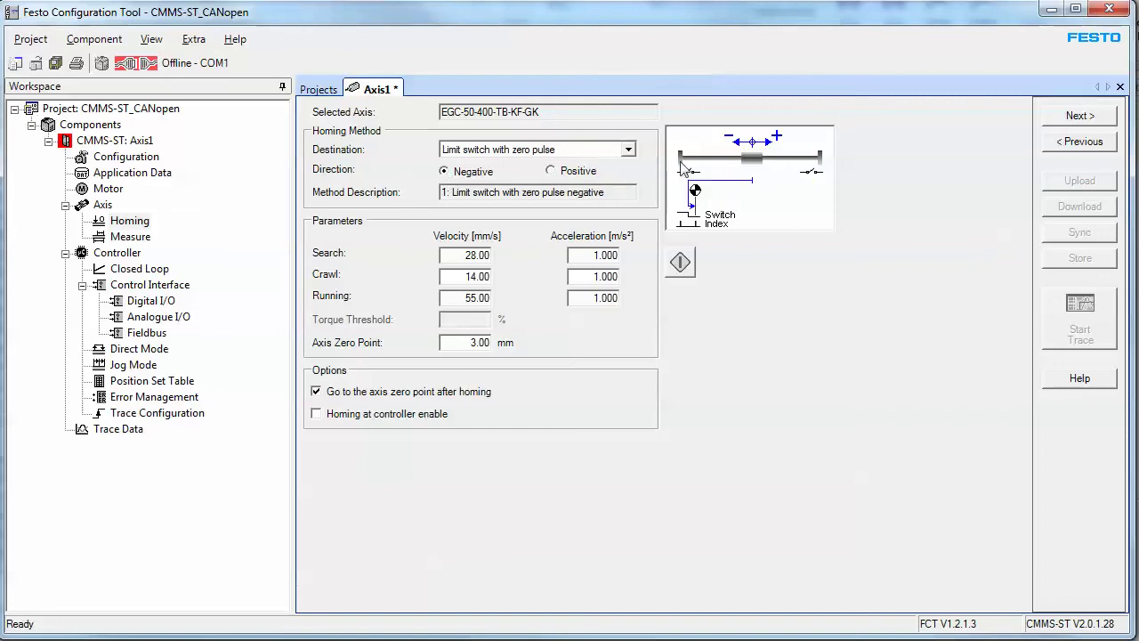
Try block and zero-pulse homing, then settle on Actual position and continue to Measure
left_click(629, 152)
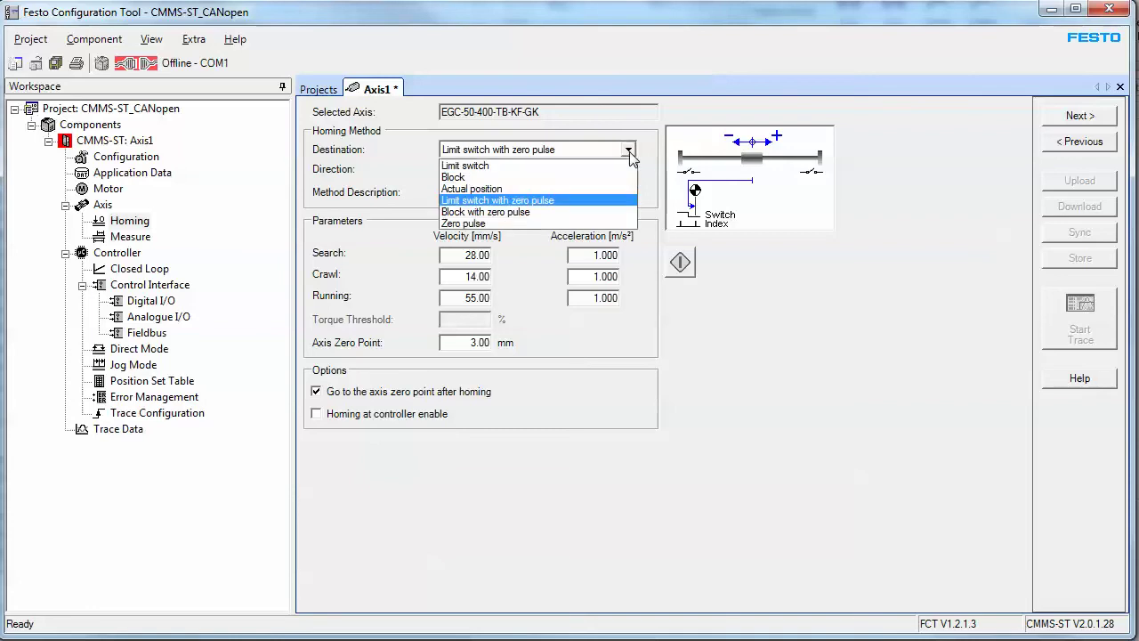
left_click(550, 213)
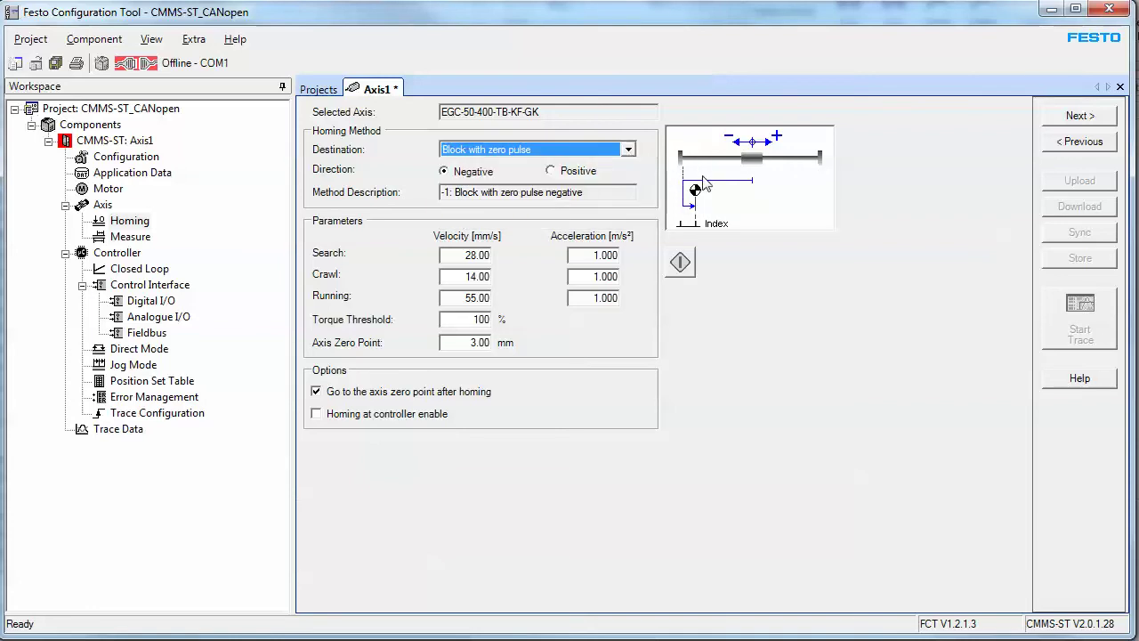
left_click(628, 151)
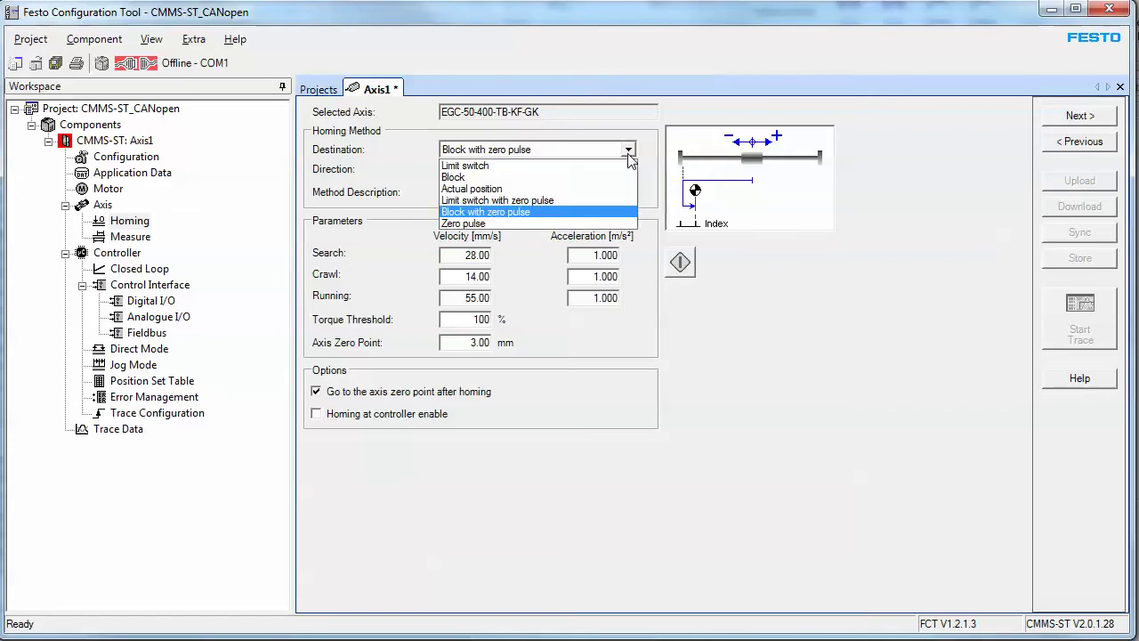
left_click(539, 224)
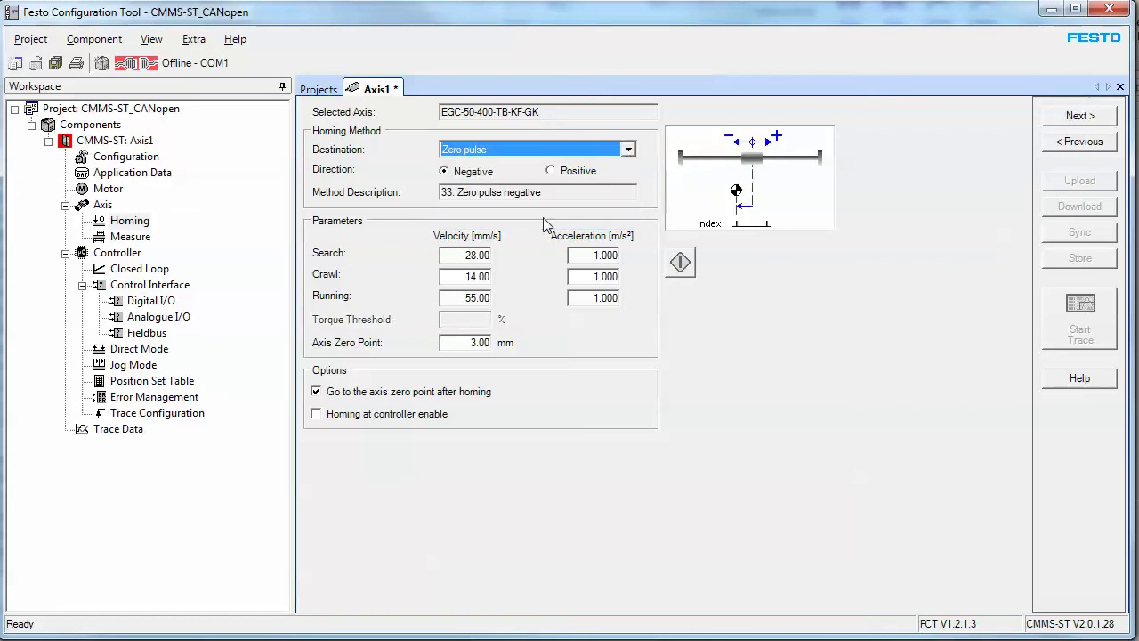
left_click(629, 151)
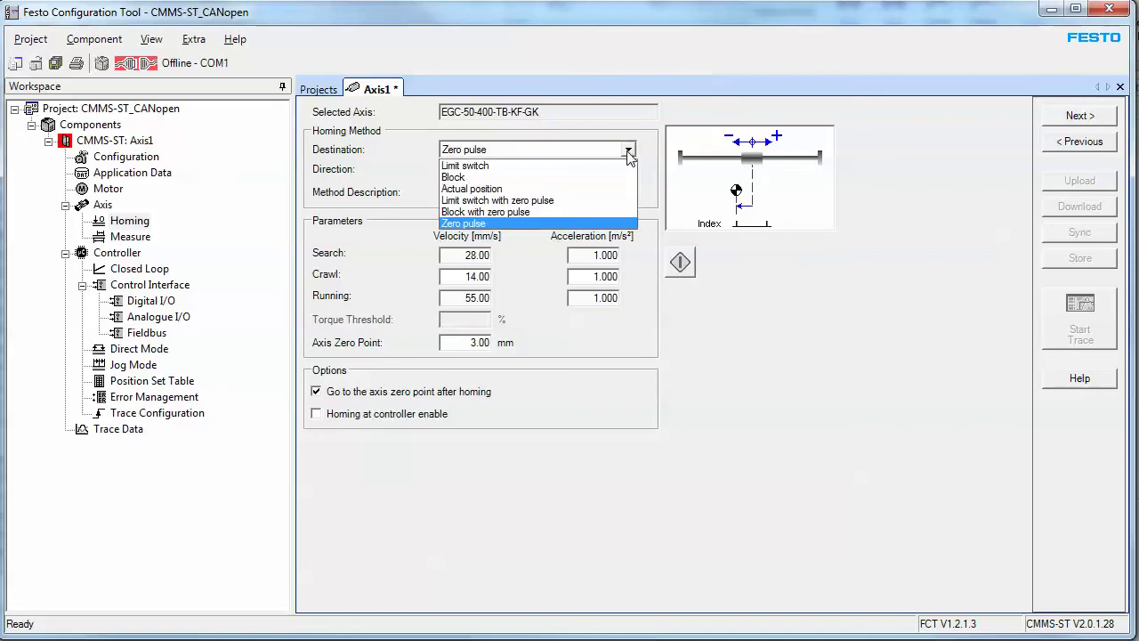
left_click(541, 191)
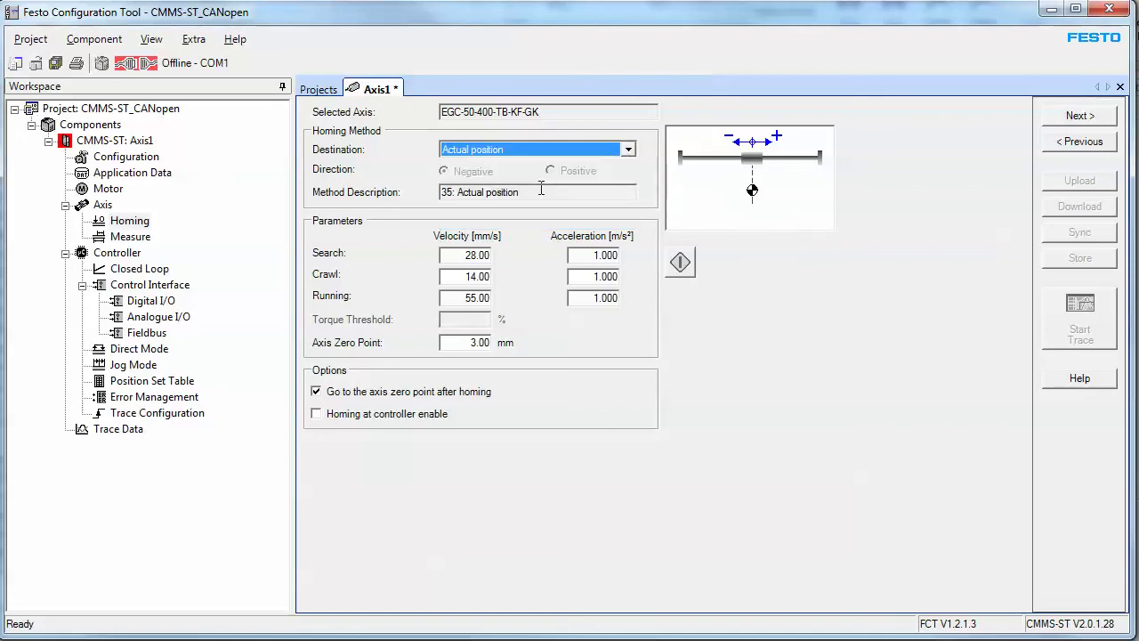
left_click(1071, 117)
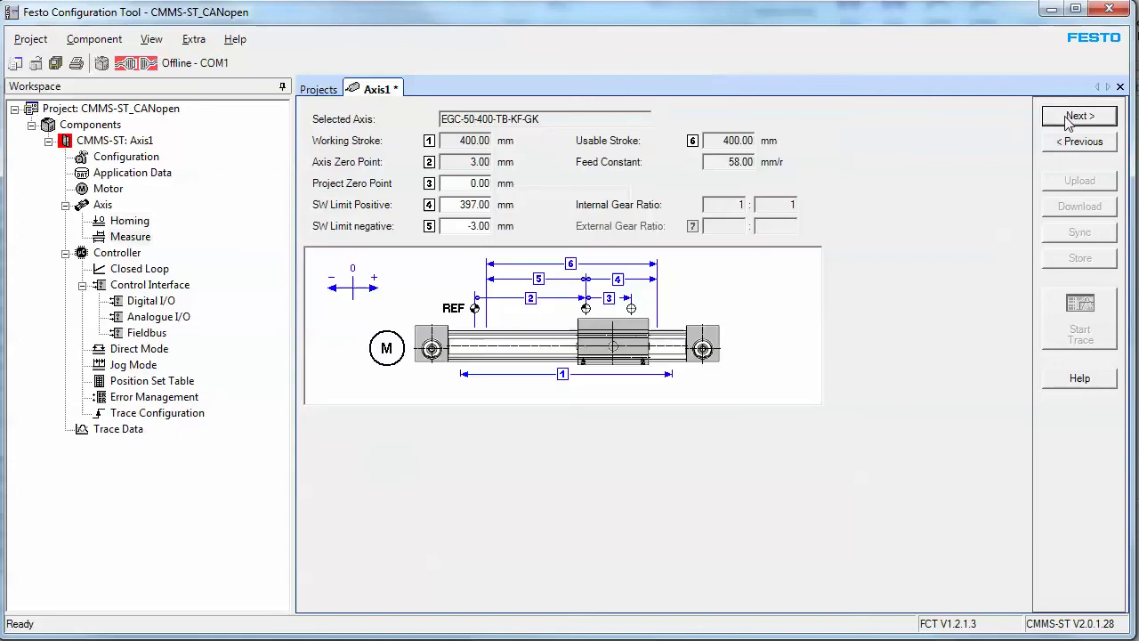
Check the 397.00 / -3.00 mm software limits, recalculate closed-loop gains, and continue to Digital I/O
double_click(467, 205)
double_click(472, 228)
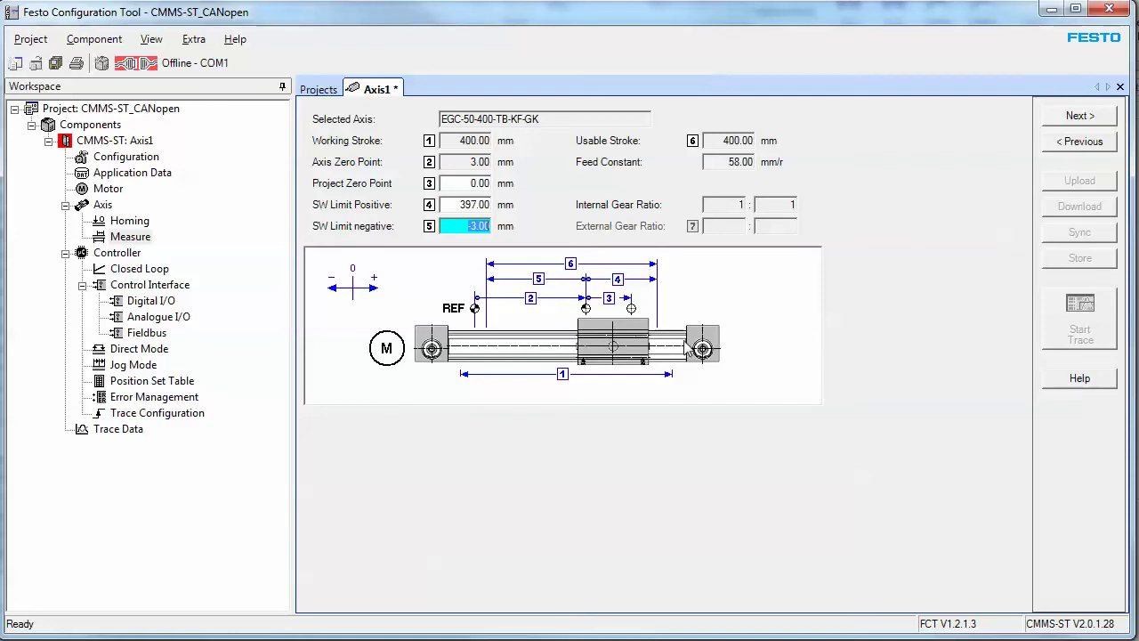
double_click(465, 205)
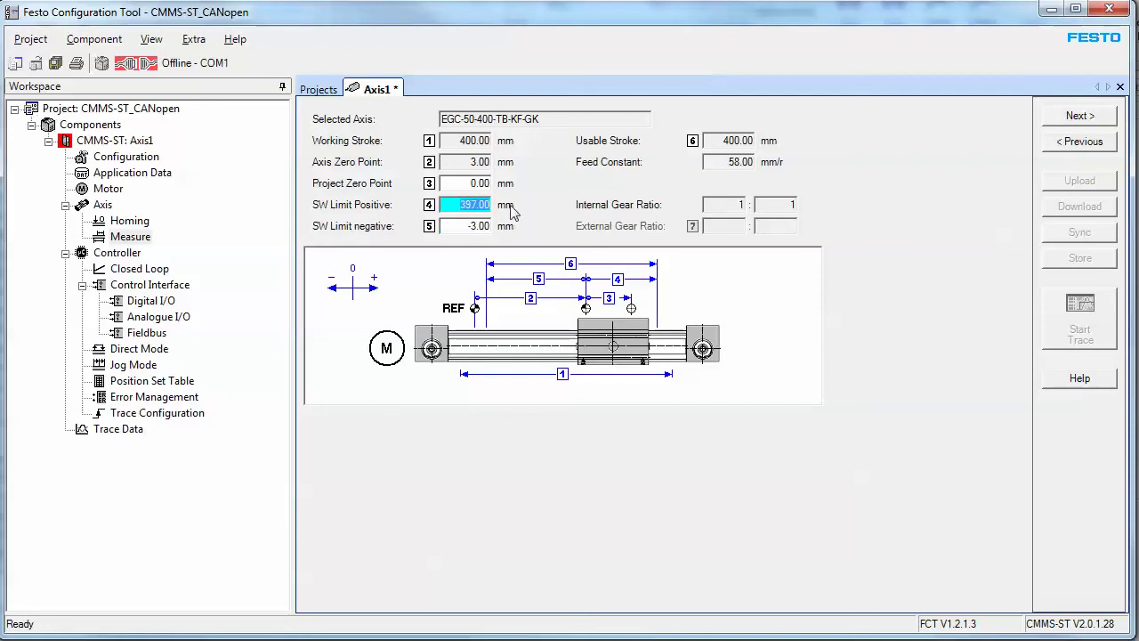
left_click(1075, 123)
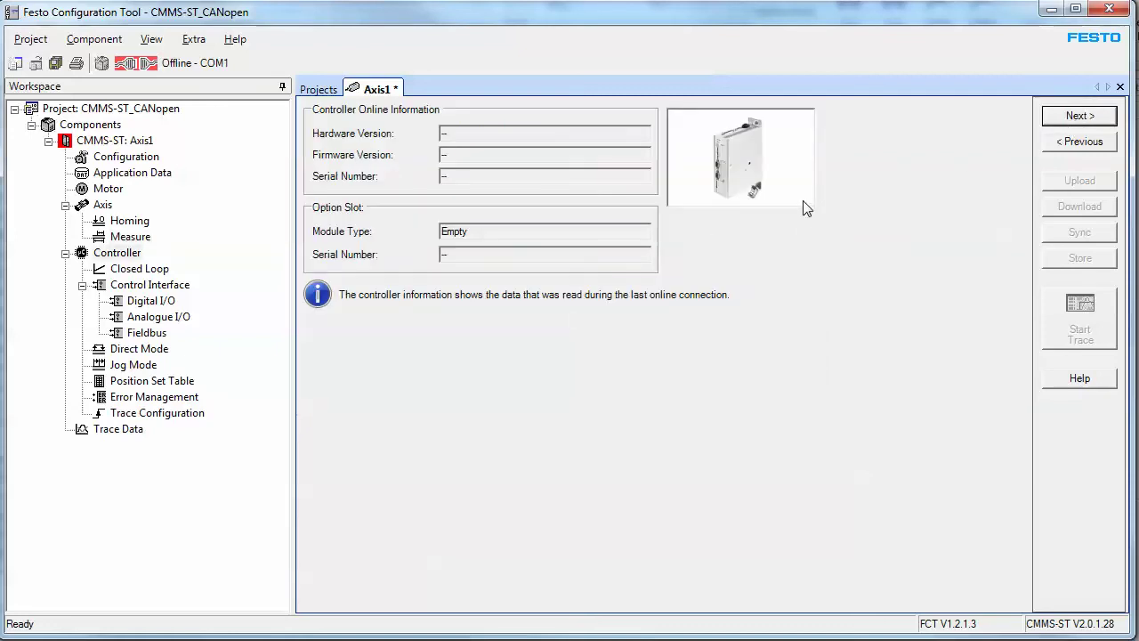
left_click(1075, 121)
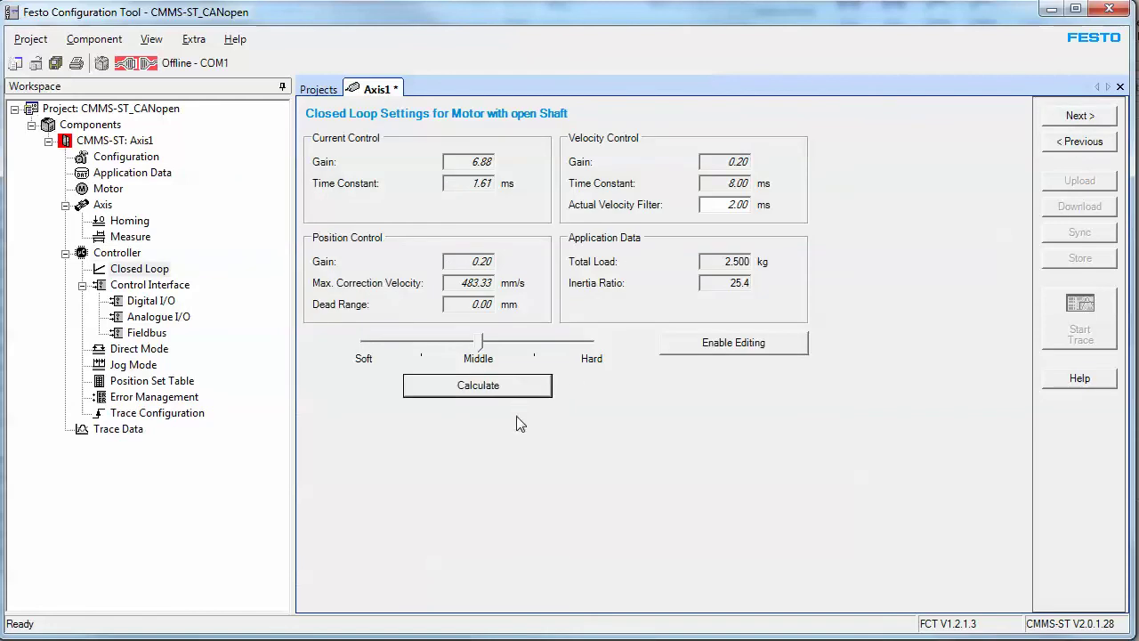
left_click(507, 391)
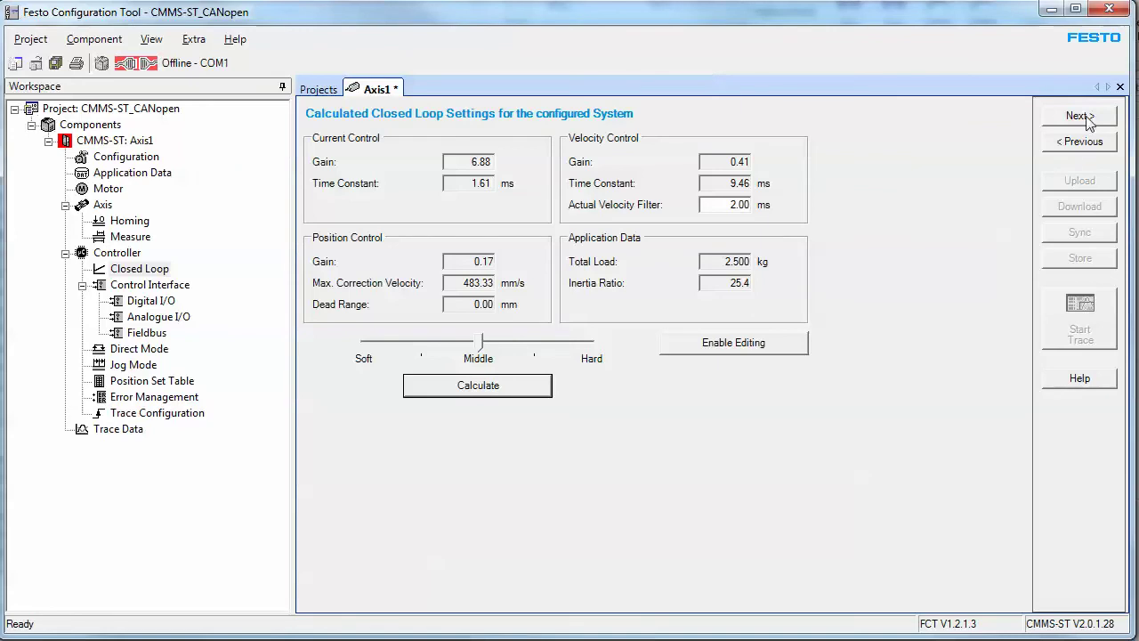
left_click(1085, 118)
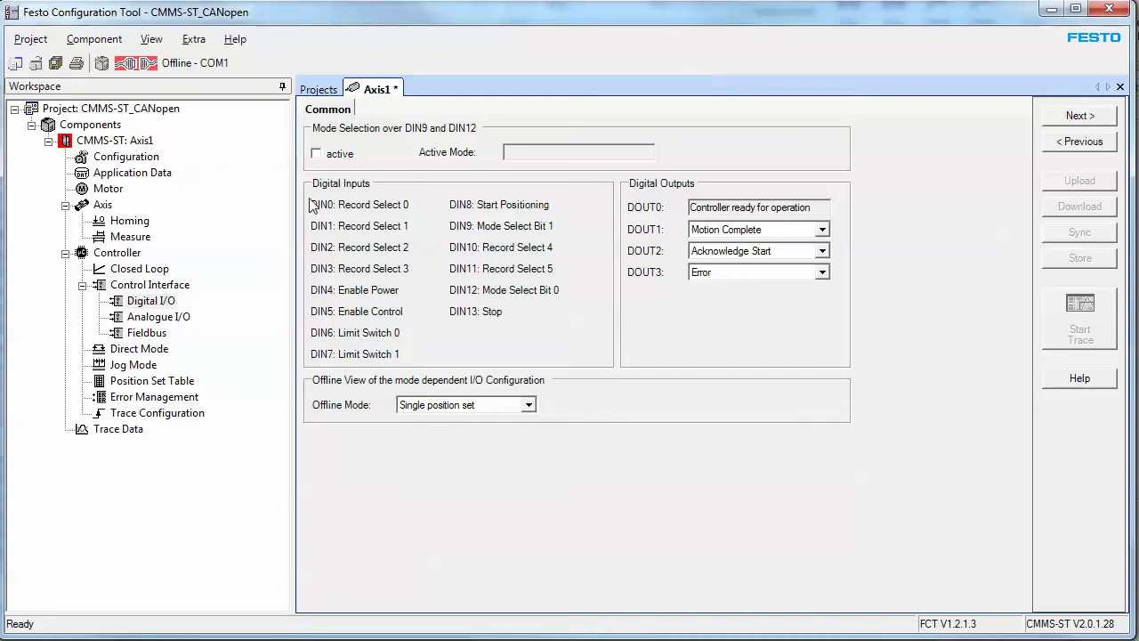
Preview DIN/DOUT labels for Jogging/Teaching and neighbouring offline modes, then continue to Analogue I/O
left_click(527, 405)
left_click(499, 431)
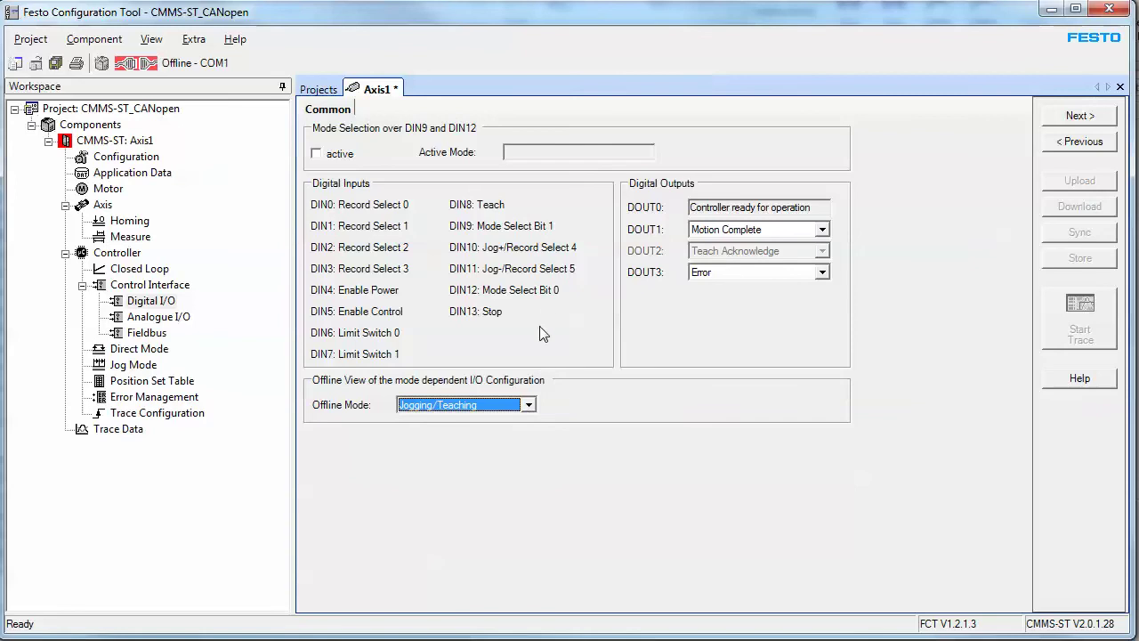
key("Down")
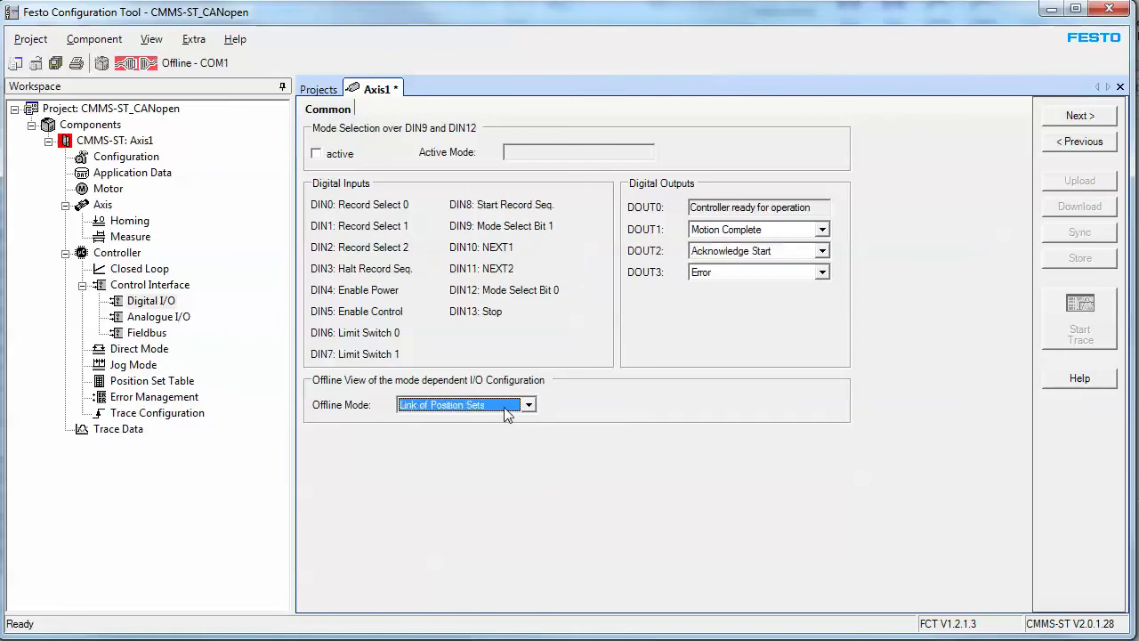
key("Down")
key("Up")
key("Up")
key("Up")
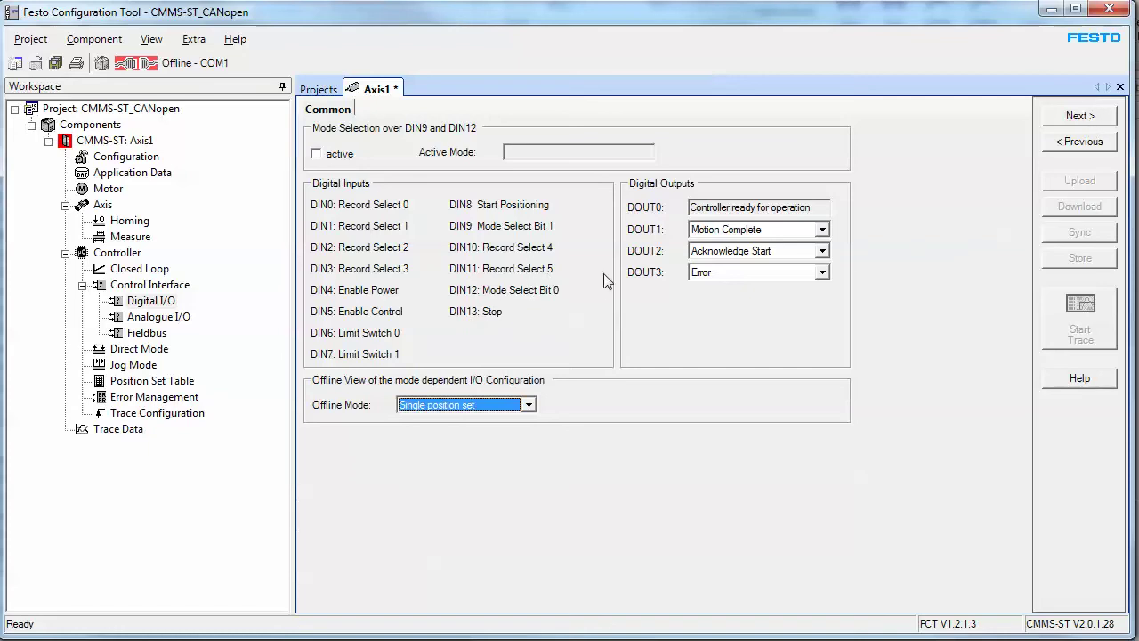
left_click(1081, 122)
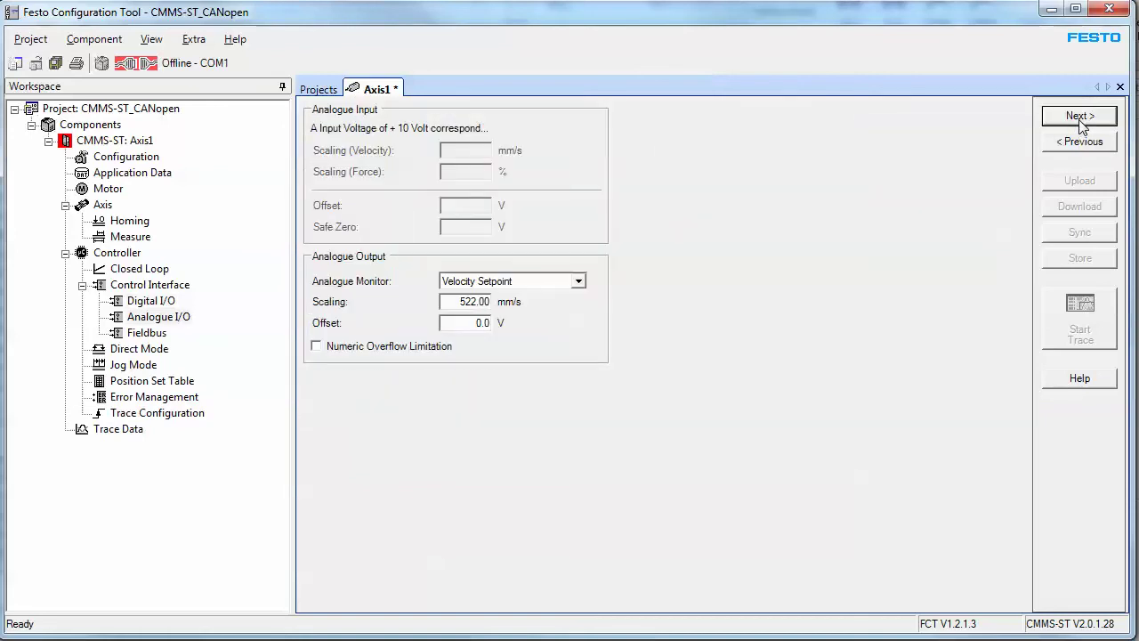
Keep FHPP as the fieldbus data profile and enable the factor group
left_click(1081, 120)
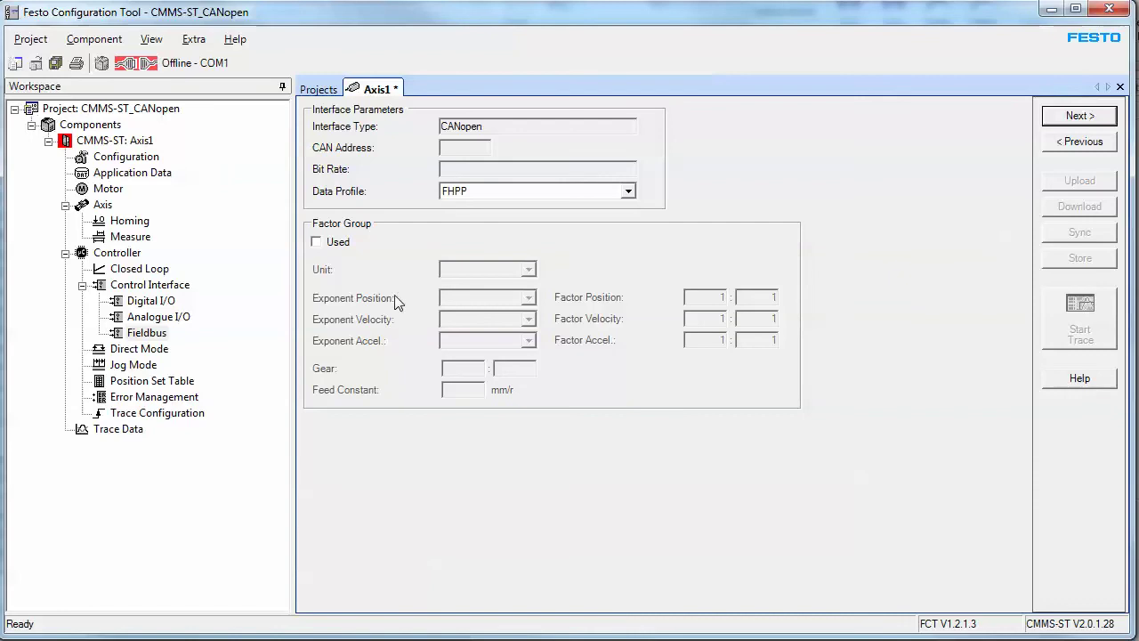
left_click(498, 193)
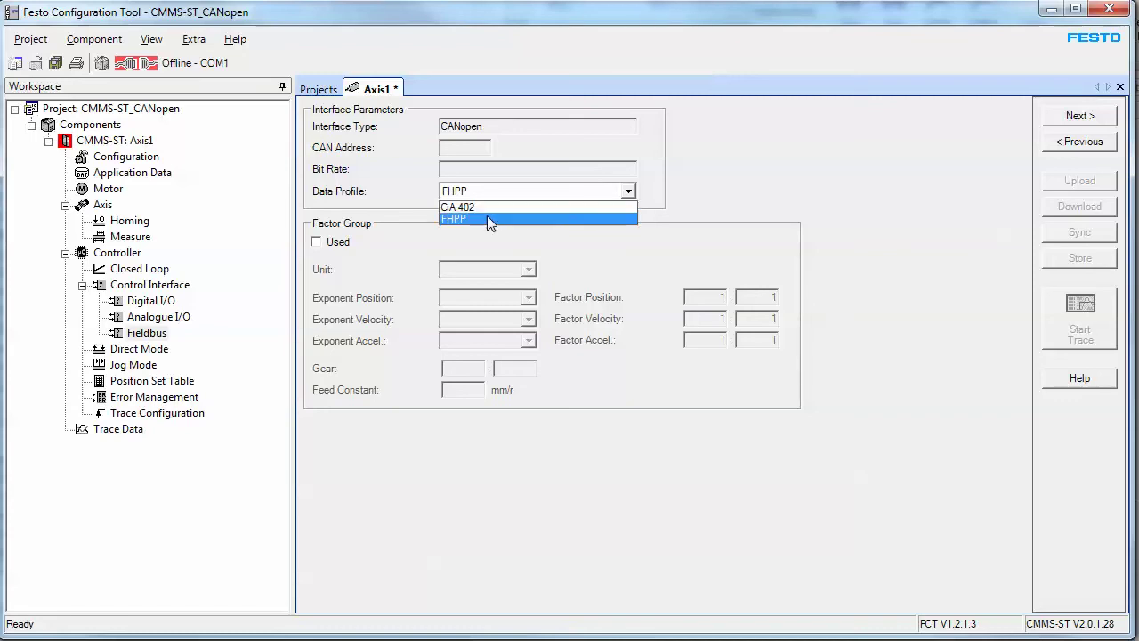
left_click(486, 218)
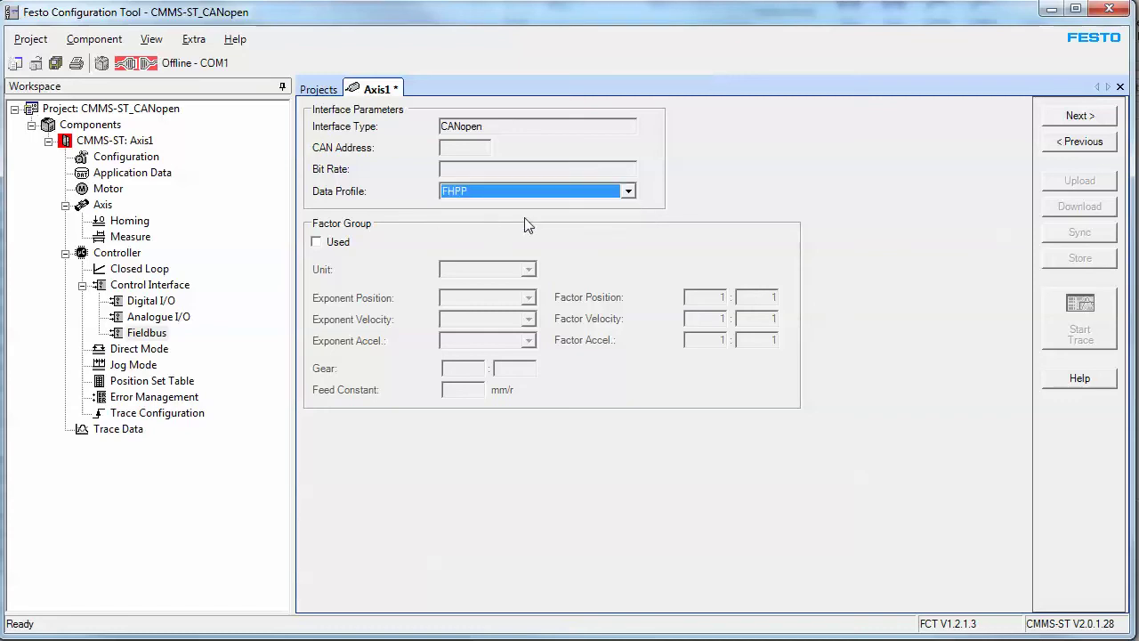
left_click(327, 248)
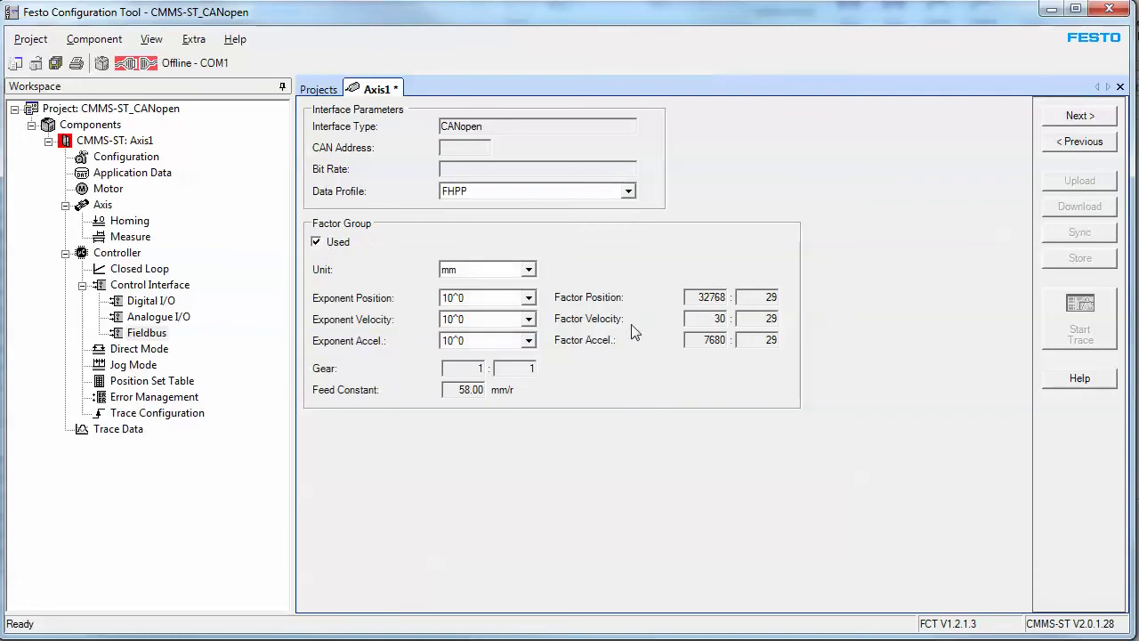
Set the position, velocity and acceleration exponents to 10^-2, then continue to direct mode
left_click(527, 298)
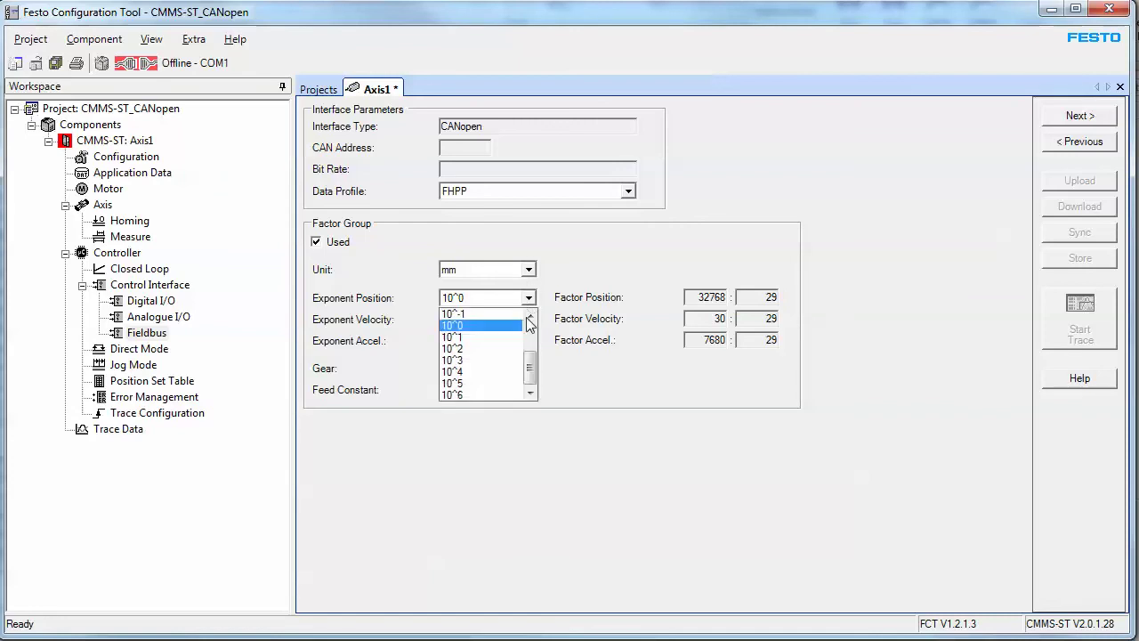
left_click(518, 329)
left_click(528, 320)
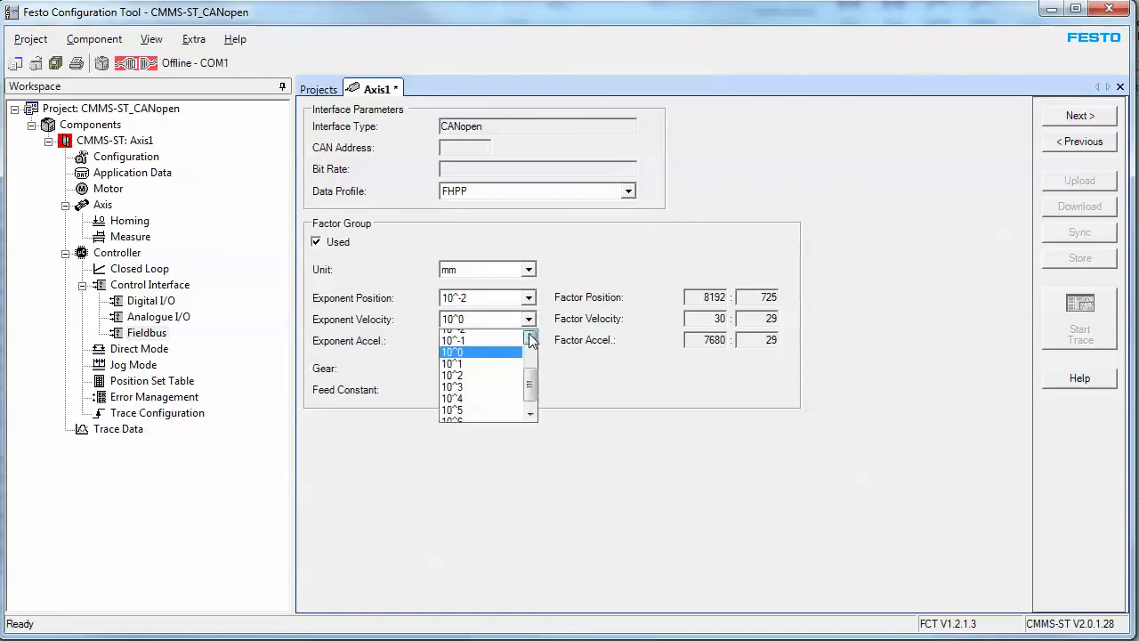
left_click(501, 335)
left_click(529, 343)
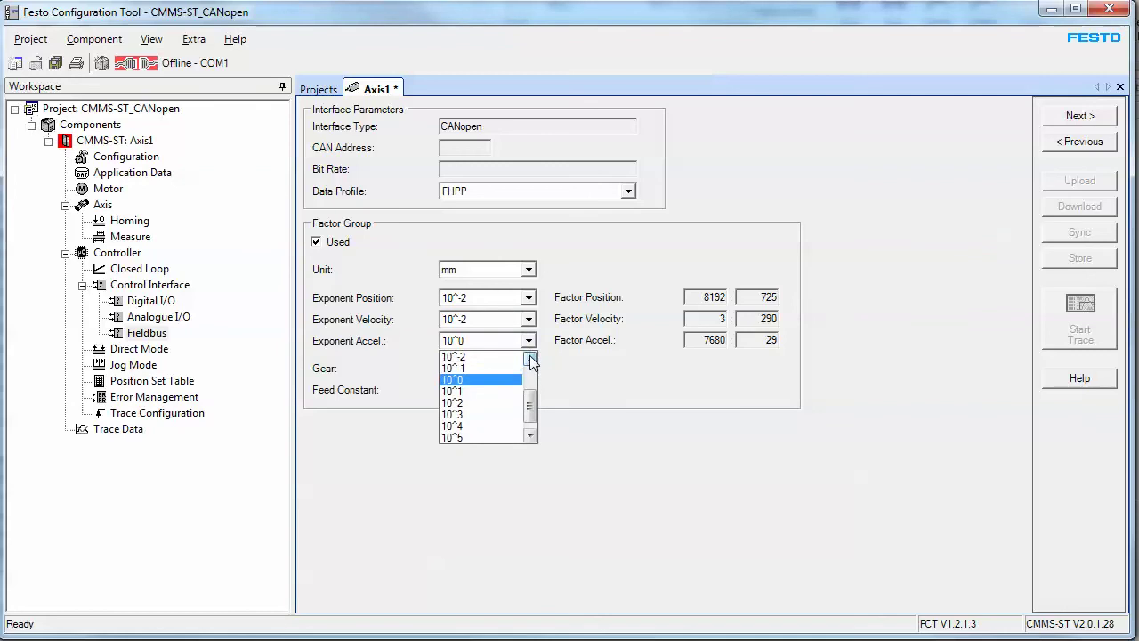
left_click(519, 357)
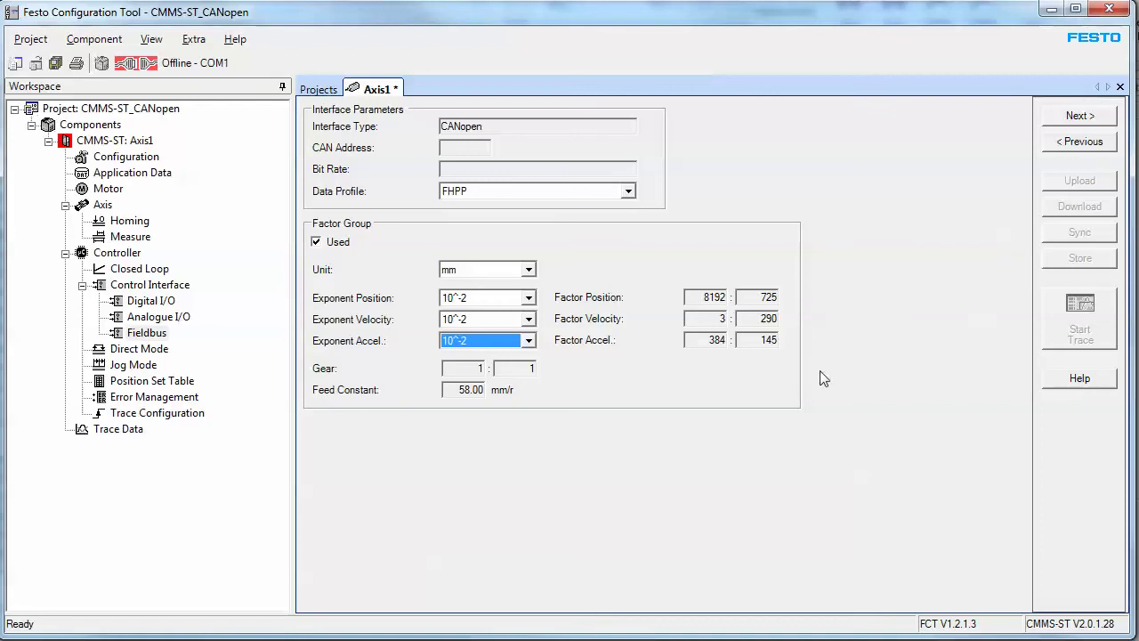
left_click(1082, 120)
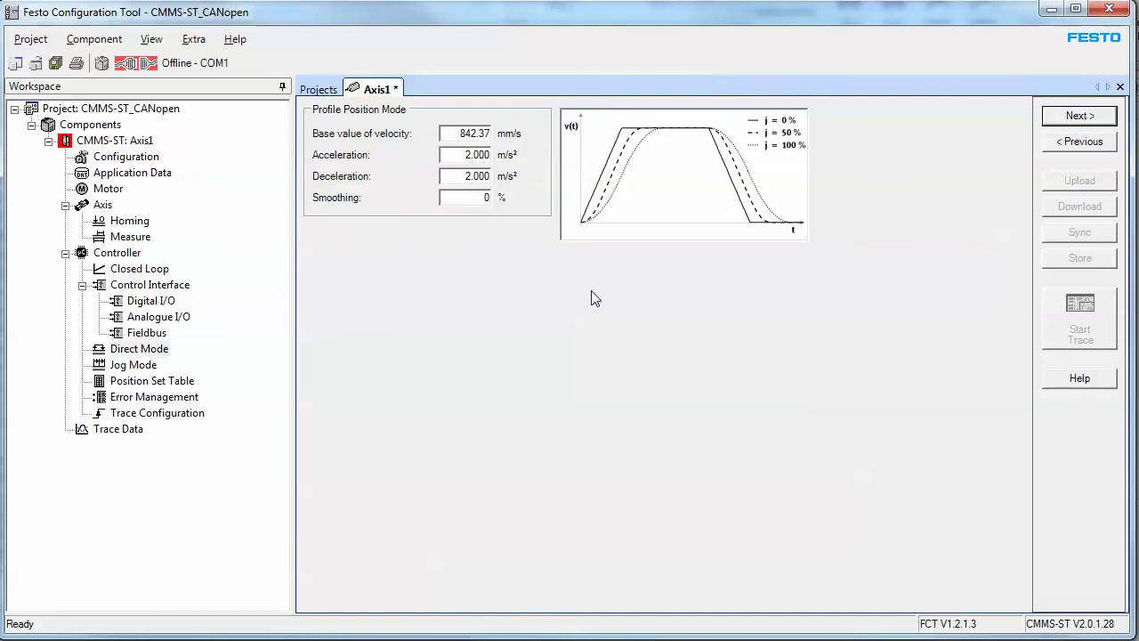
Enter 1000 mm/s as the direct-mode base velocity, check acceleration and deceleration, then continue to jog settings
left_click(141, 349)
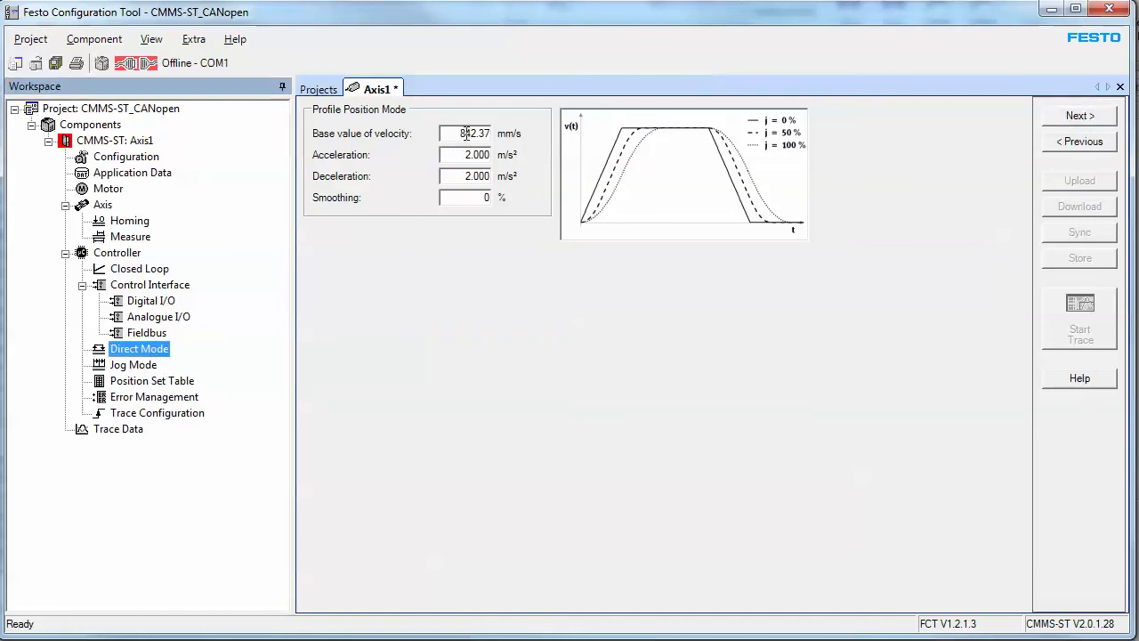
left_click_drag(452, 134, 491, 133)
type("1")
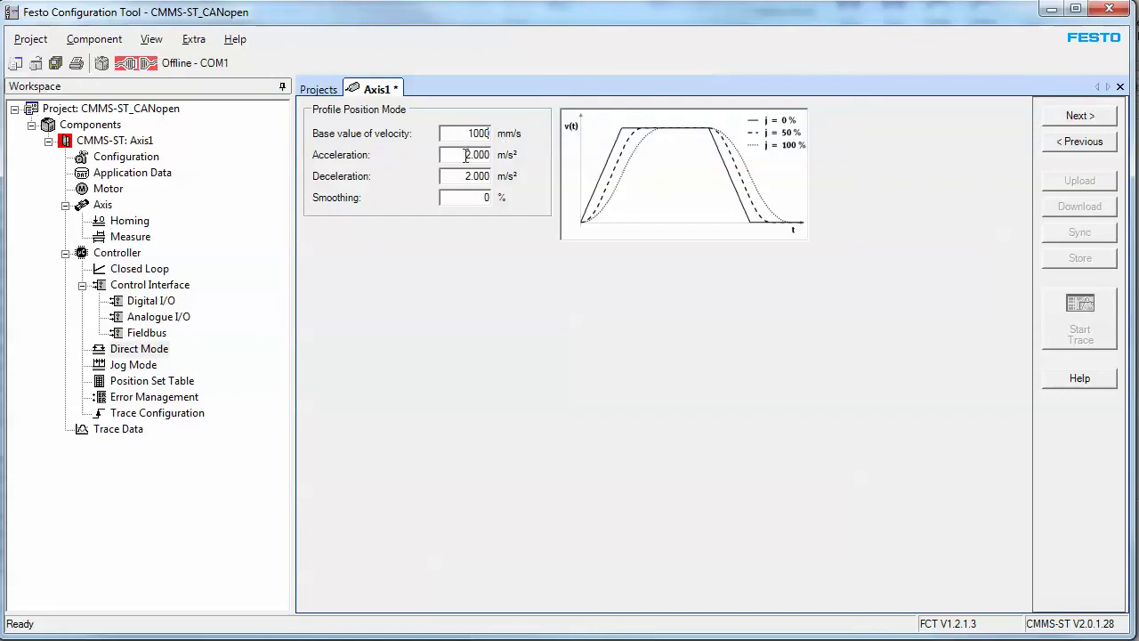
type("000")
key("Return")
left_click_drag(455, 136, 504, 134)
mouse_move(471, 158)
left_mouse_down()
mouse_move(490, 176)
mouse_move(477, 157)
left_mouse_up()
left_click(465, 177)
left_click(1081, 117)
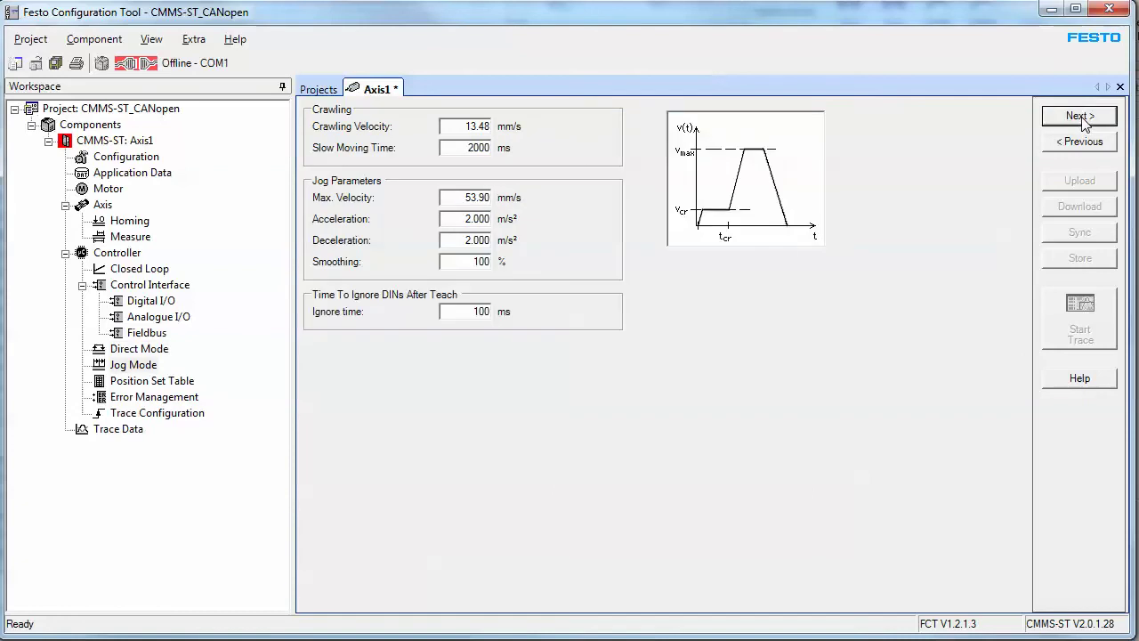
Review the unchanged Jog Mode crawling velocity, slow moving time, max velocity and acceleration values, then advance to the Position Set Table
left_click(134, 365)
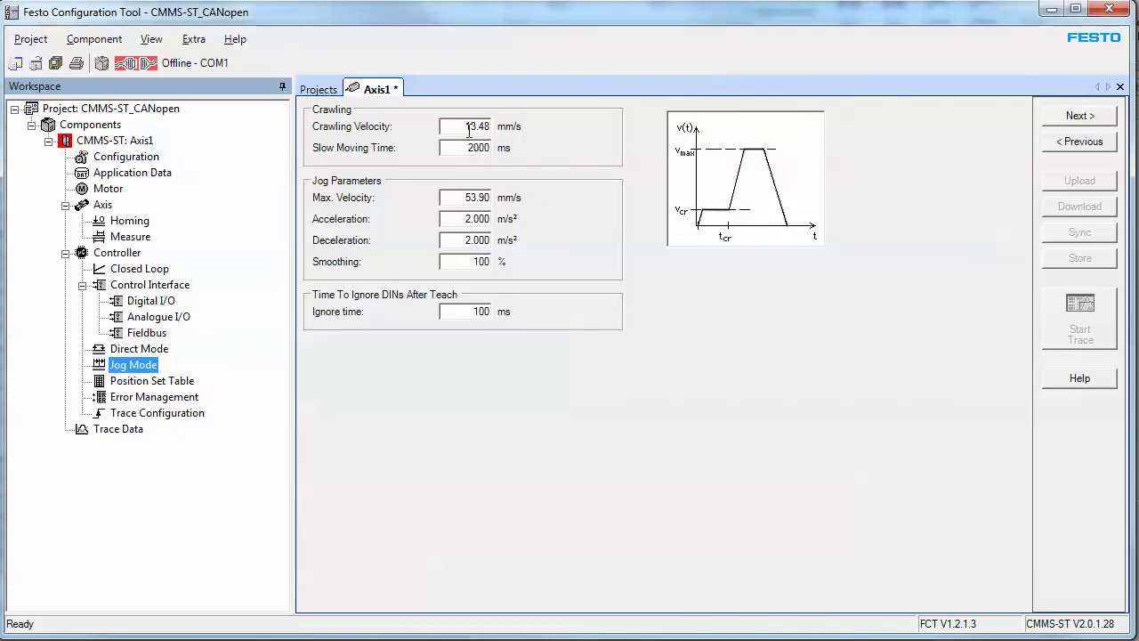
left_click(469, 127)
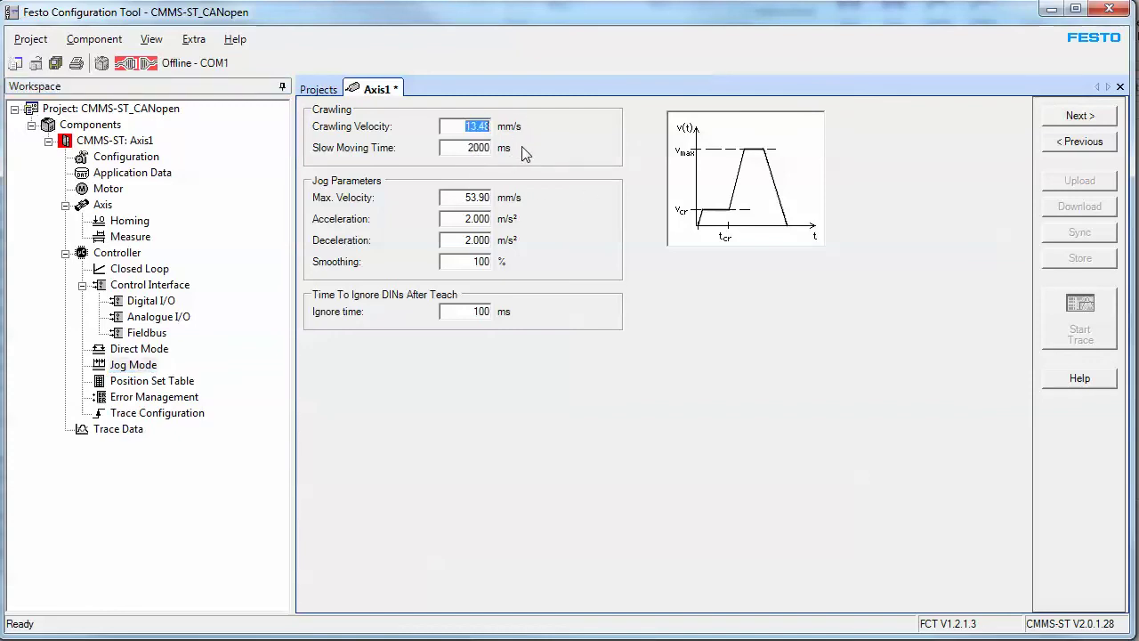
key("Tab")
left_click_drag(454, 202, 539, 214)
left_click_drag(463, 222, 492, 258)
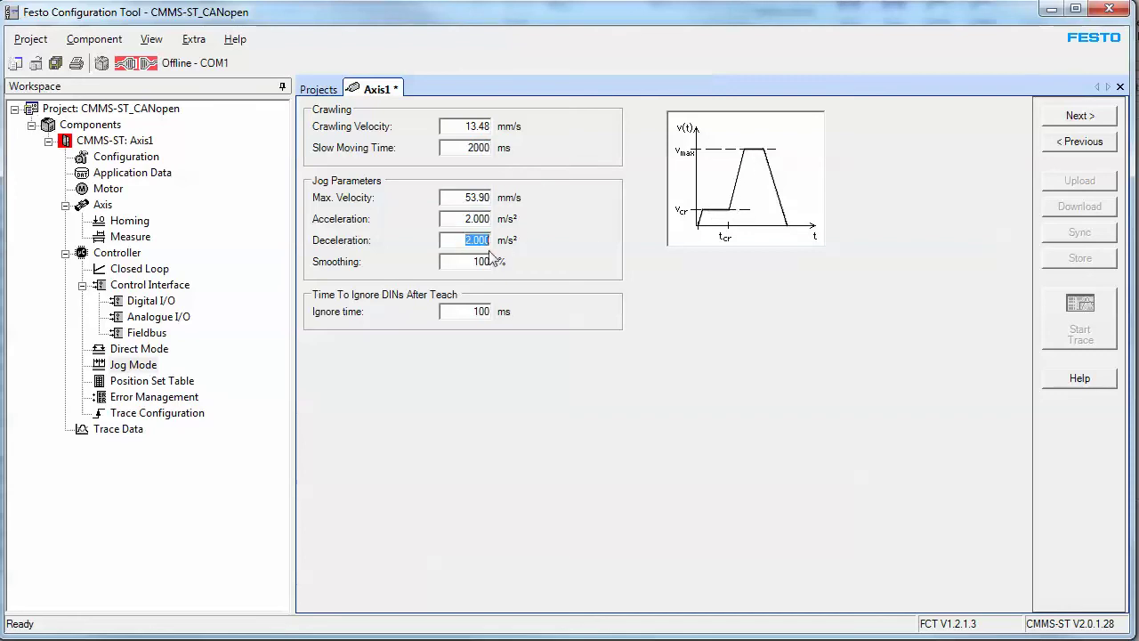
left_click(1077, 120)
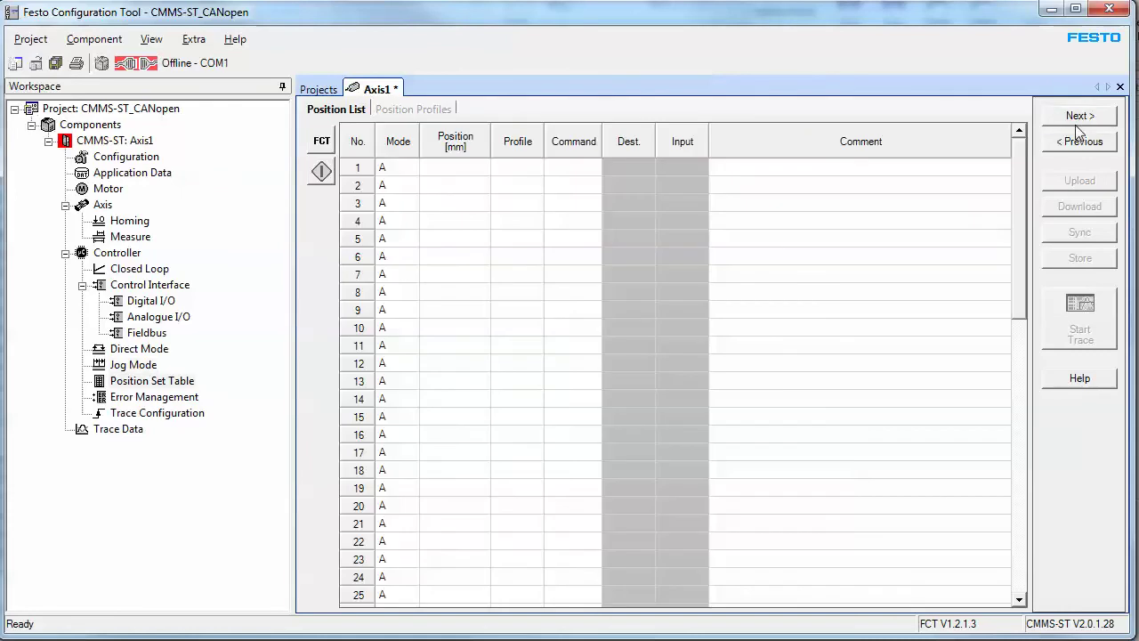
Enter target positions 20.00, 30.00 and 40.00 mm for position records 1–3
type("20")
left_click(461, 188)
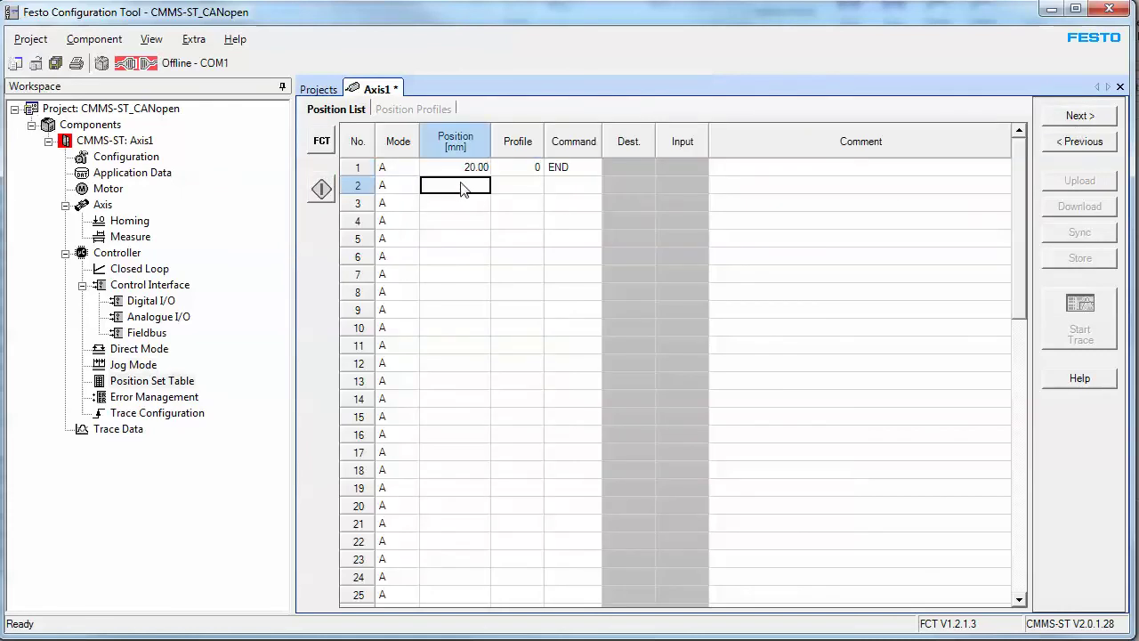
type("30")
left_click(467, 210)
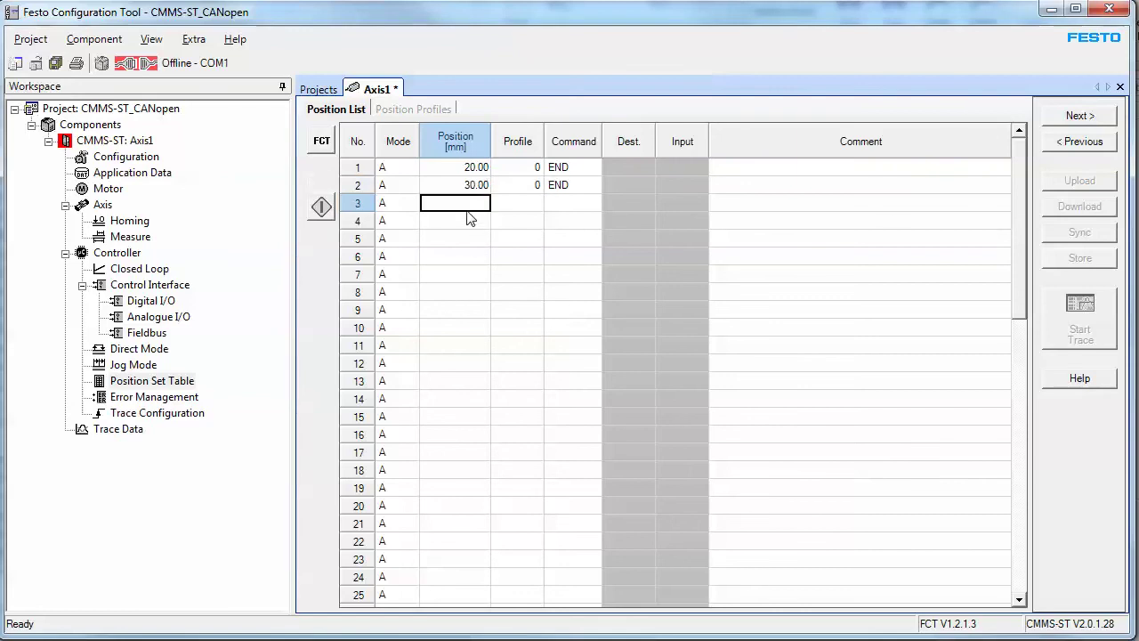
type("40")
left_click(521, 207)
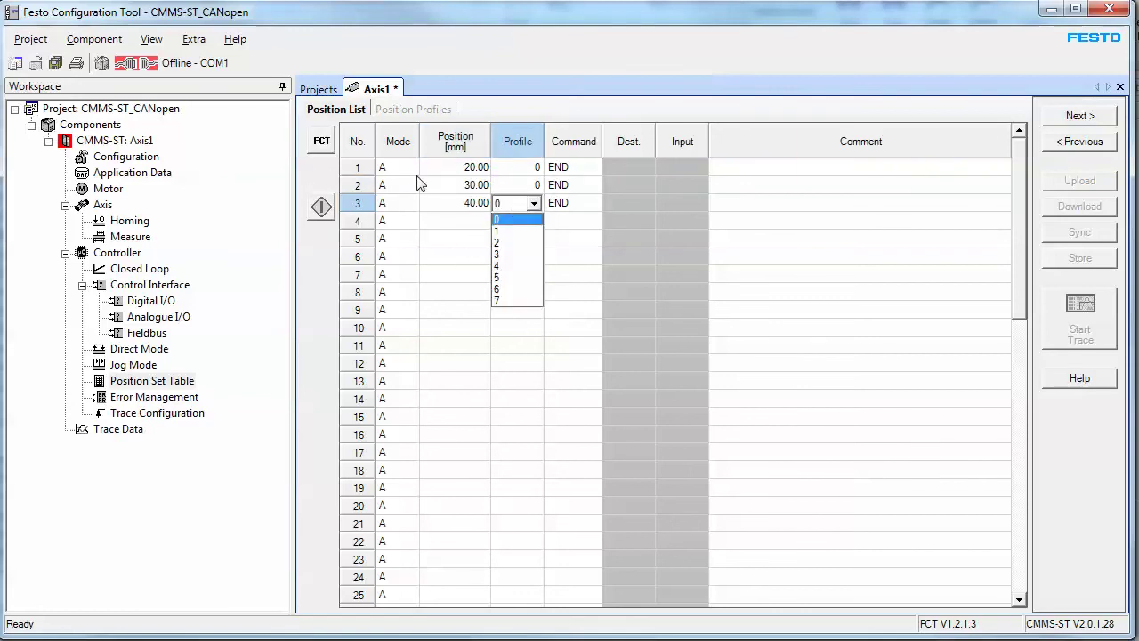
Keep absolute mode for record 1 and turn on Dynamic Help beside the position table
left_click(518, 219)
left_click(405, 170)
left_click(406, 171)
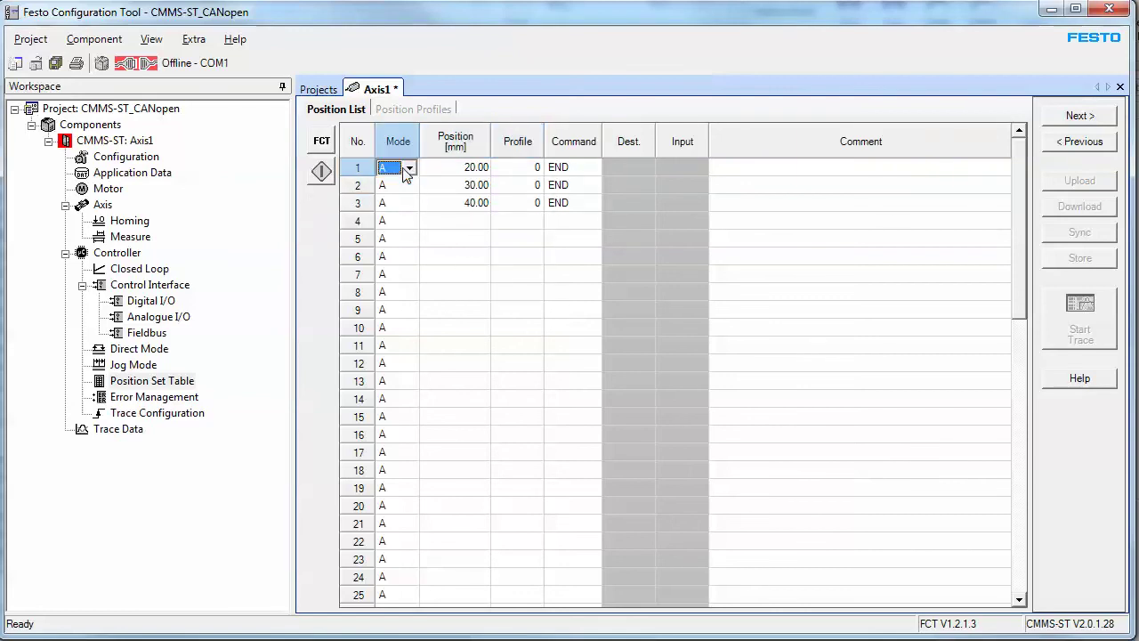
left_click(235, 39)
left_click(258, 57)
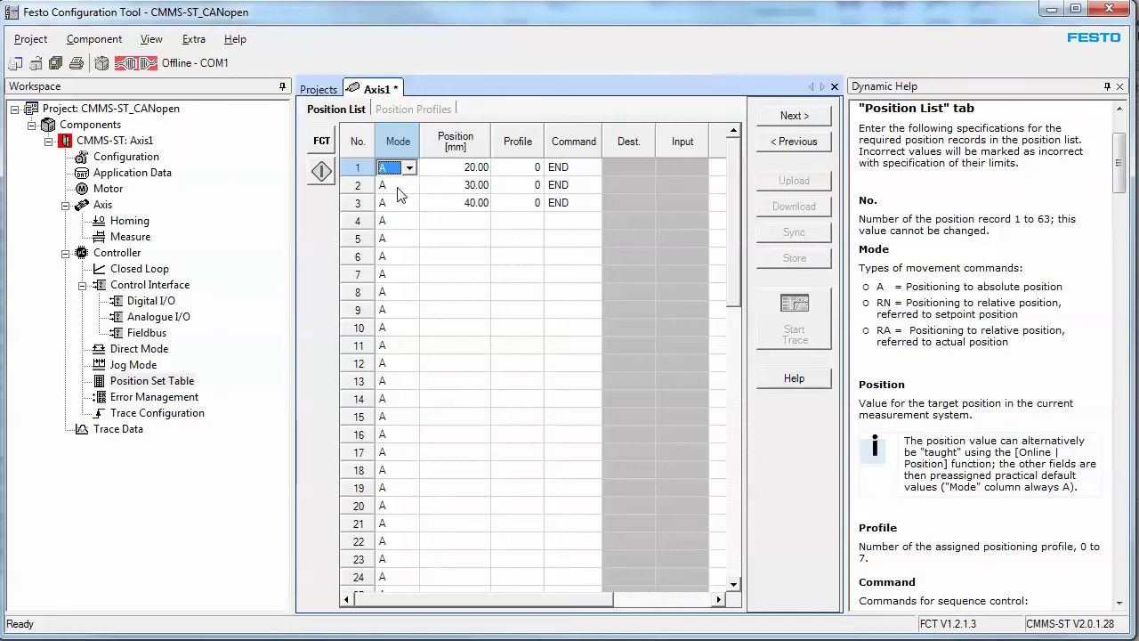
Check record 2's mode choices and the closed loop settings, then return to the position set table
left_click(476, 185)
left_click(409, 185)
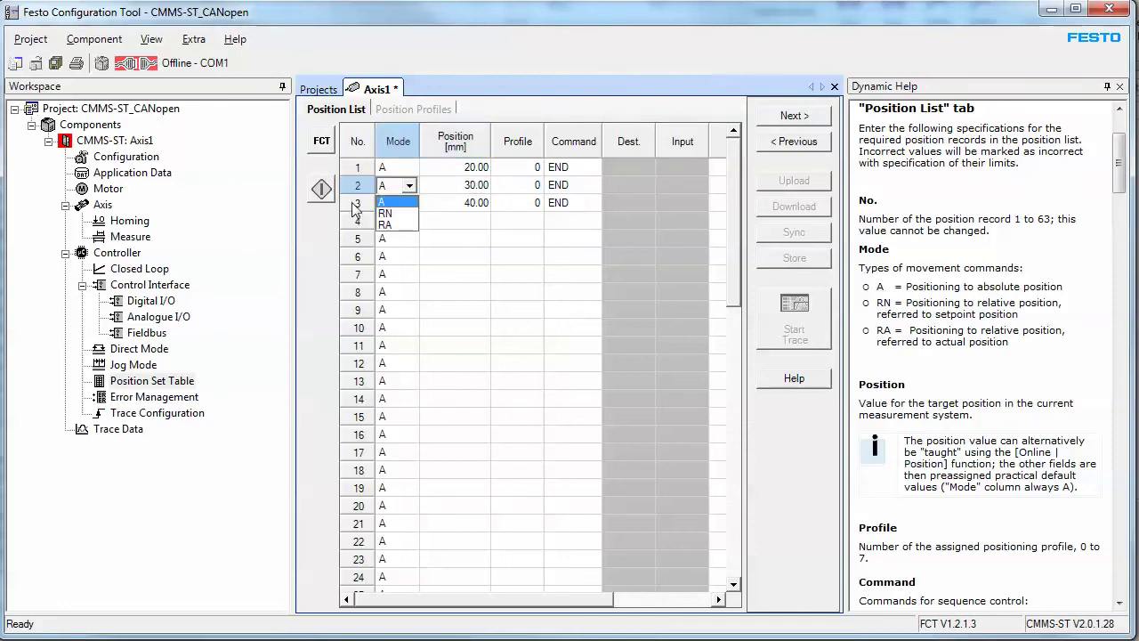
left_click(173, 272)
left_click(153, 270)
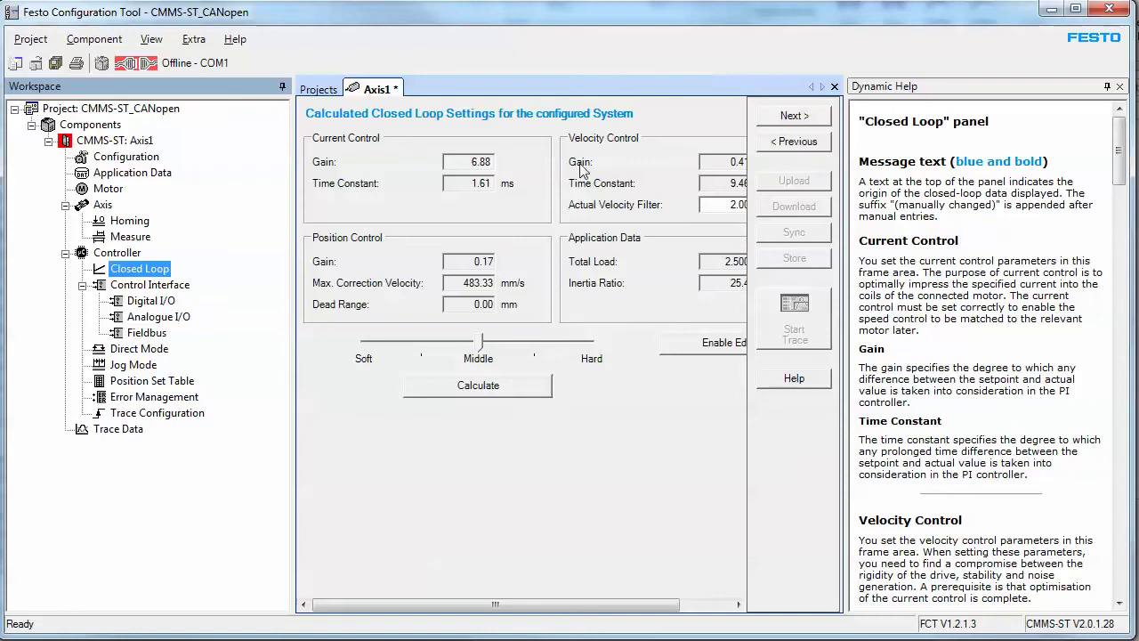
left_click(134, 383)
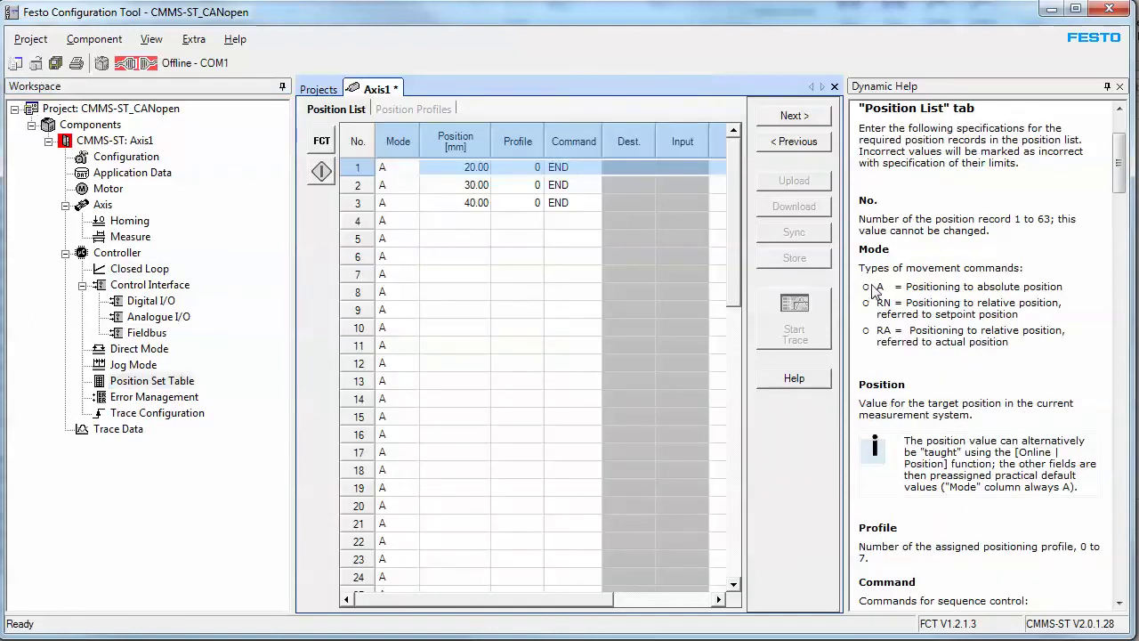
Read the absolute positioning help and show the Position Profiles table with its eight profiles
left_click_drag(878, 286, 1065, 280)
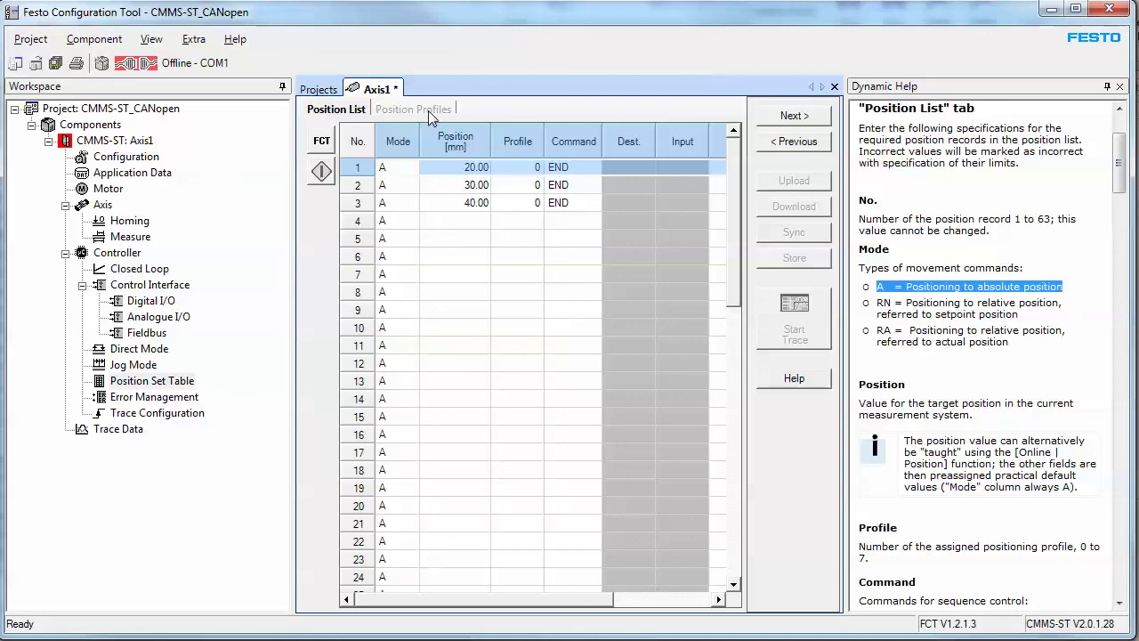
left_click(527, 167)
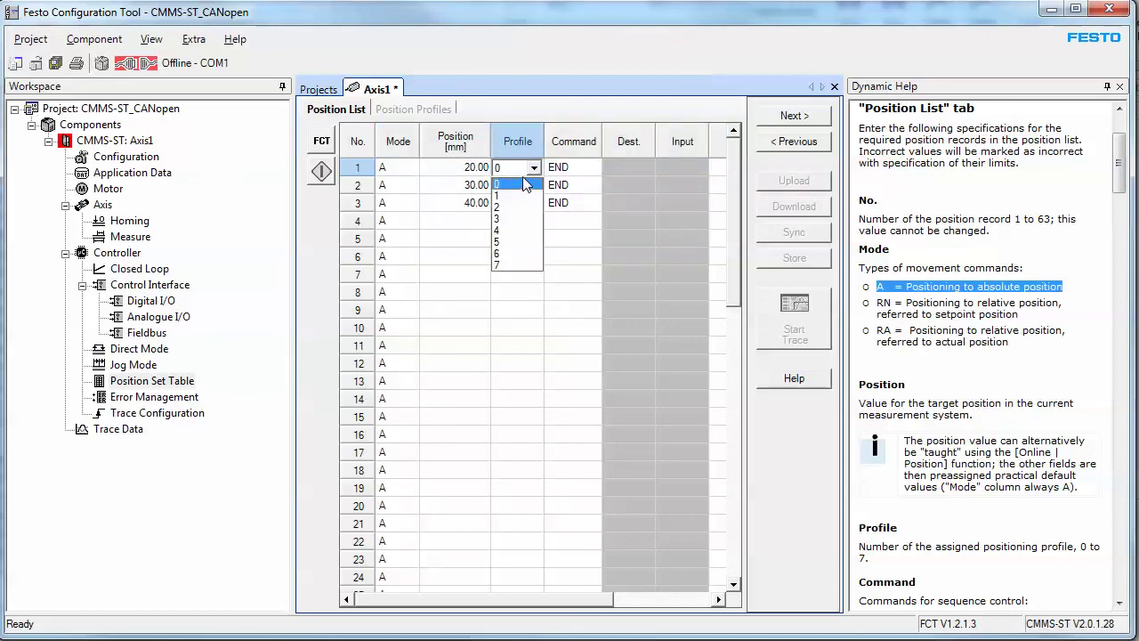
left_click(534, 110)
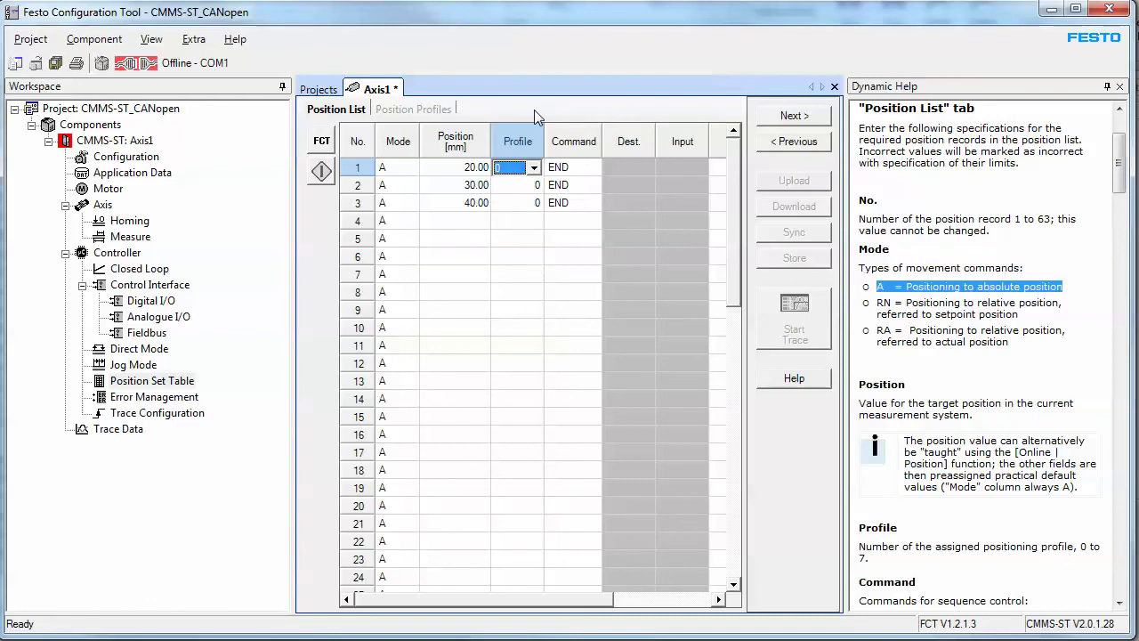
left_click(420, 111)
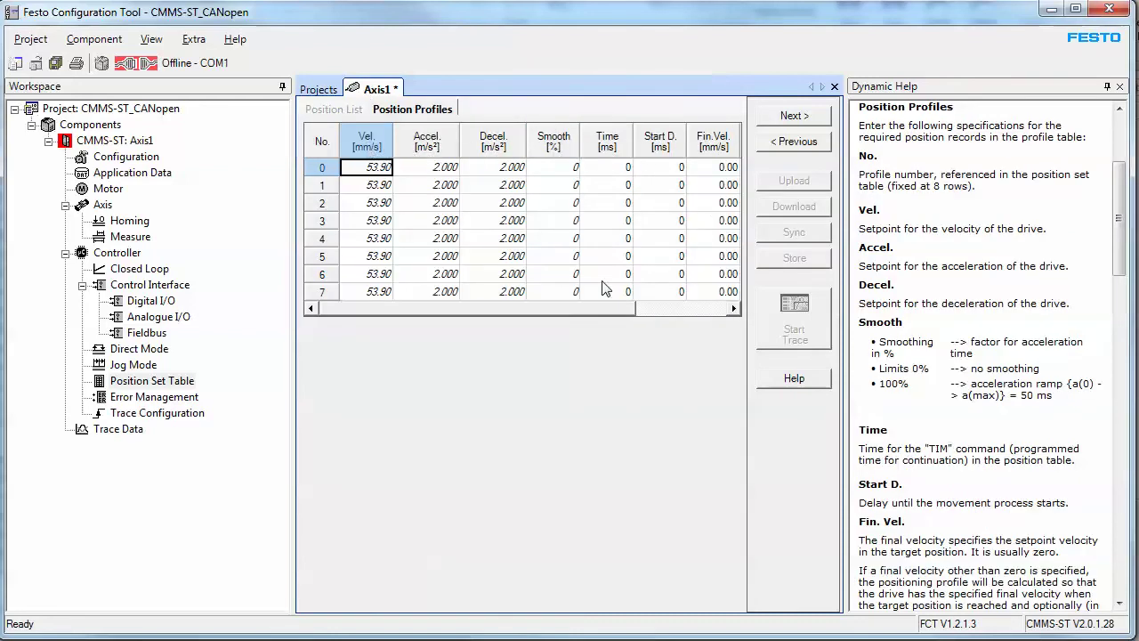
Set profile 1's velocity to 200 mm/s in the Position Profiles table
left_click_drag(598, 308, 534, 312)
left_click(365, 186)
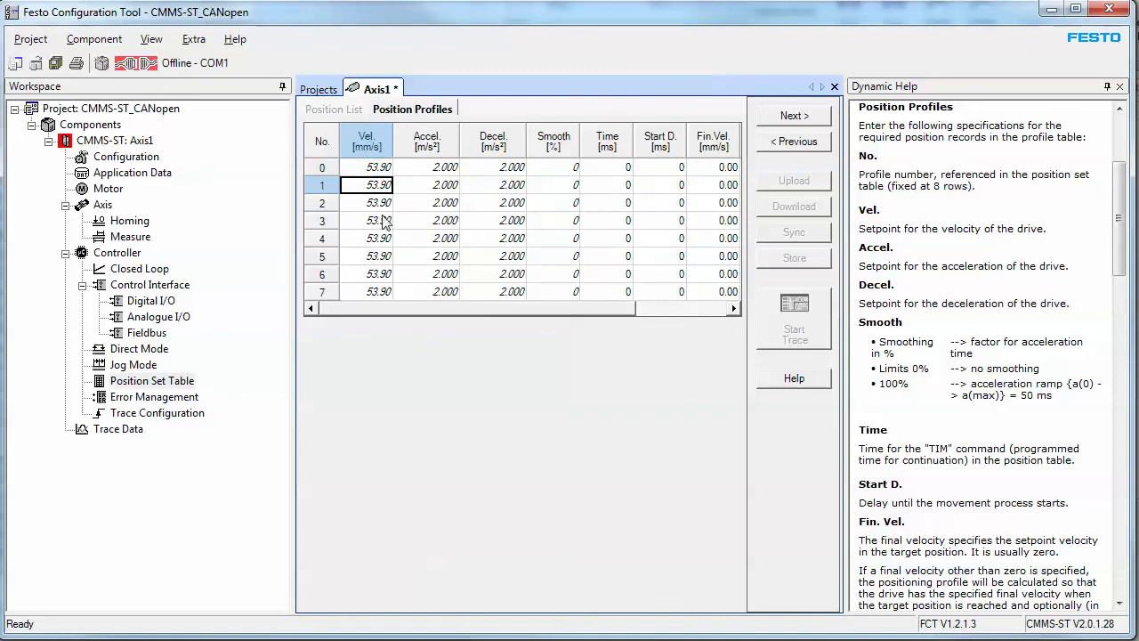
type("5")
key("Return")
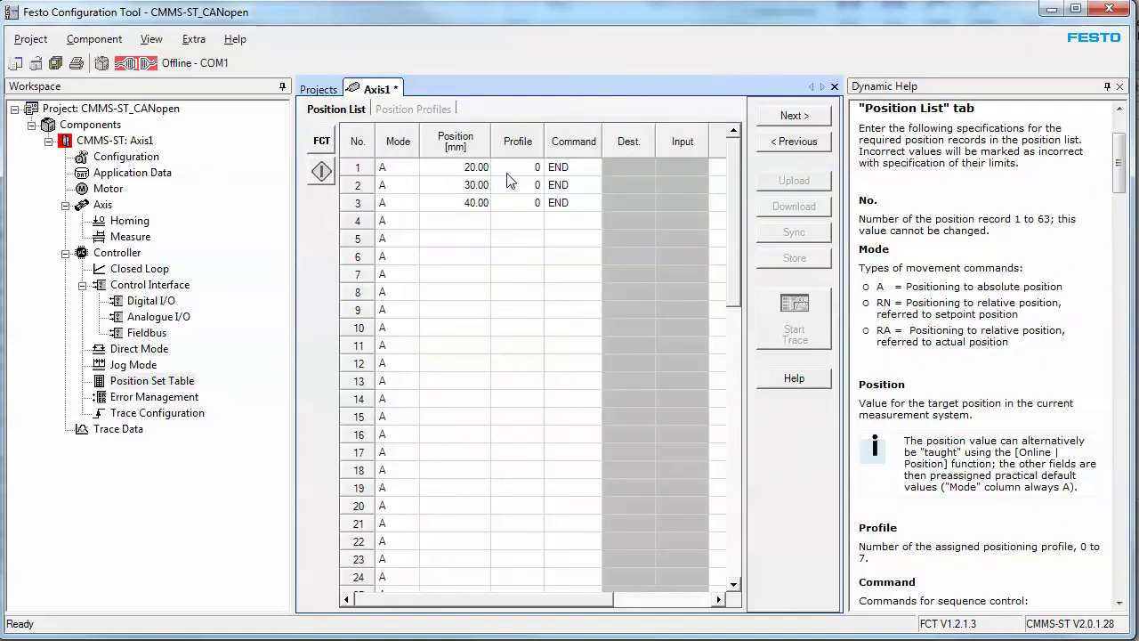
Assign profile 1 to position record 2, keeping END as its command
left_click(532, 169)
left_click(533, 171)
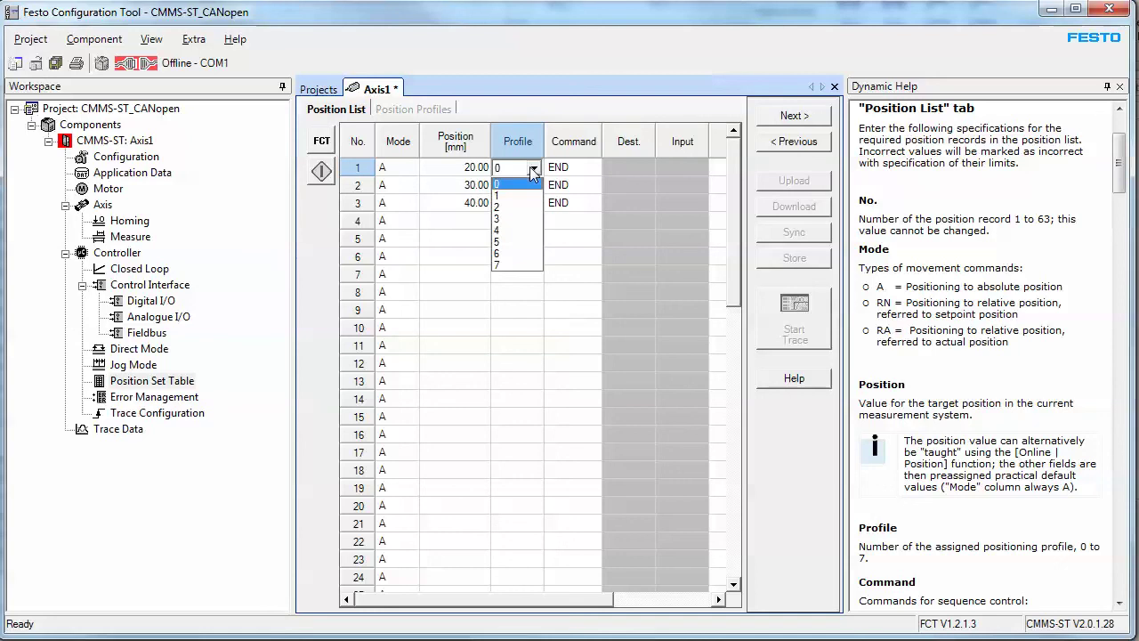
left_click(527, 168)
left_click(528, 185)
left_click(523, 215)
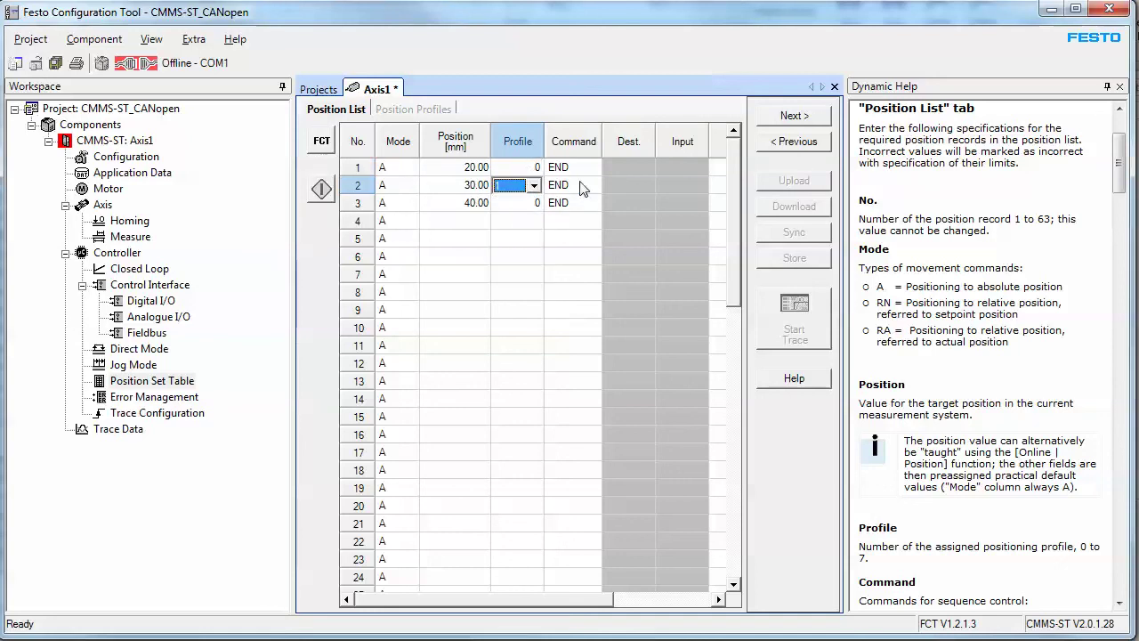
left_click(583, 185)
left_click(566, 197)
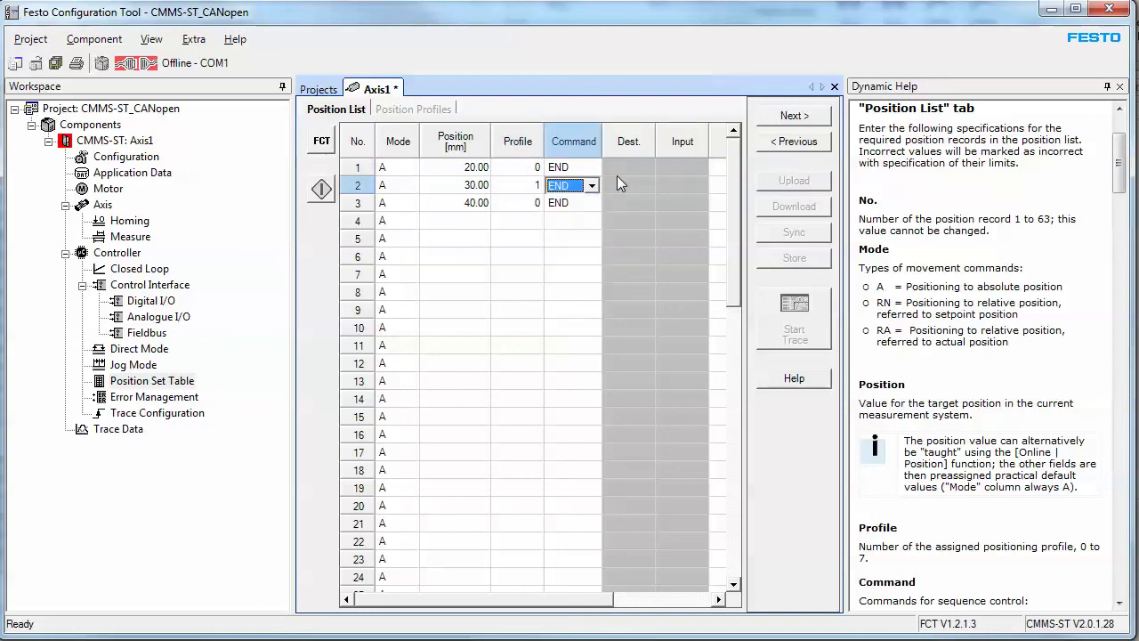
Cross-check record 2 against profiles 1 and 0, then advance to Error Management
left_click(359, 185)
key("ctrl+Tab")
left_click(324, 187)
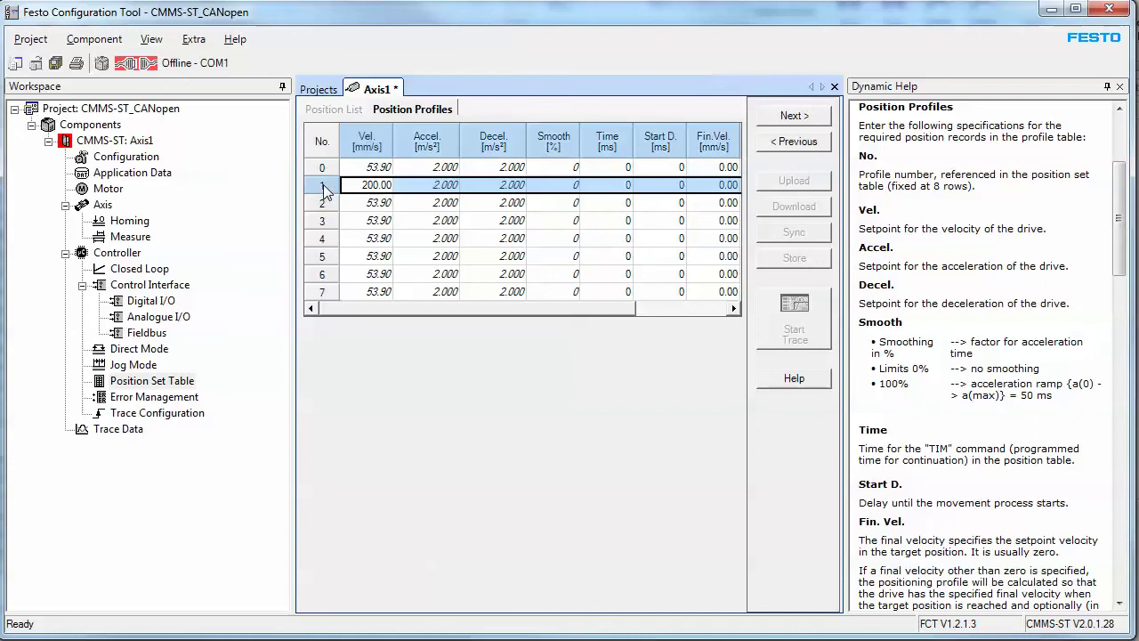
key("ctrl+Tab")
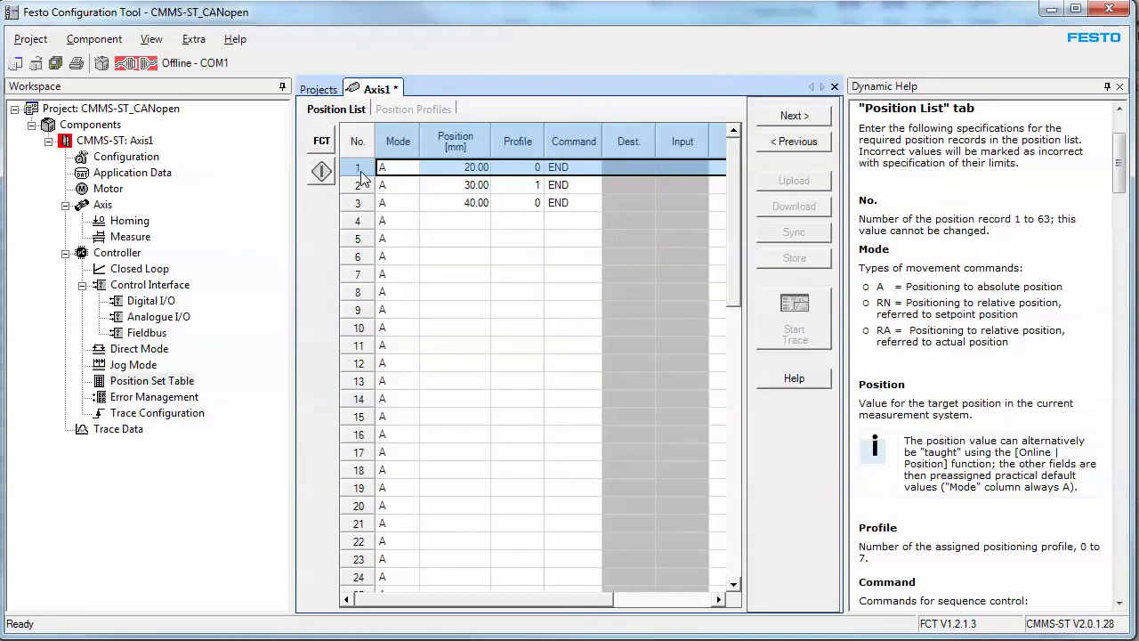
left_click(410, 111)
left_click(323, 169)
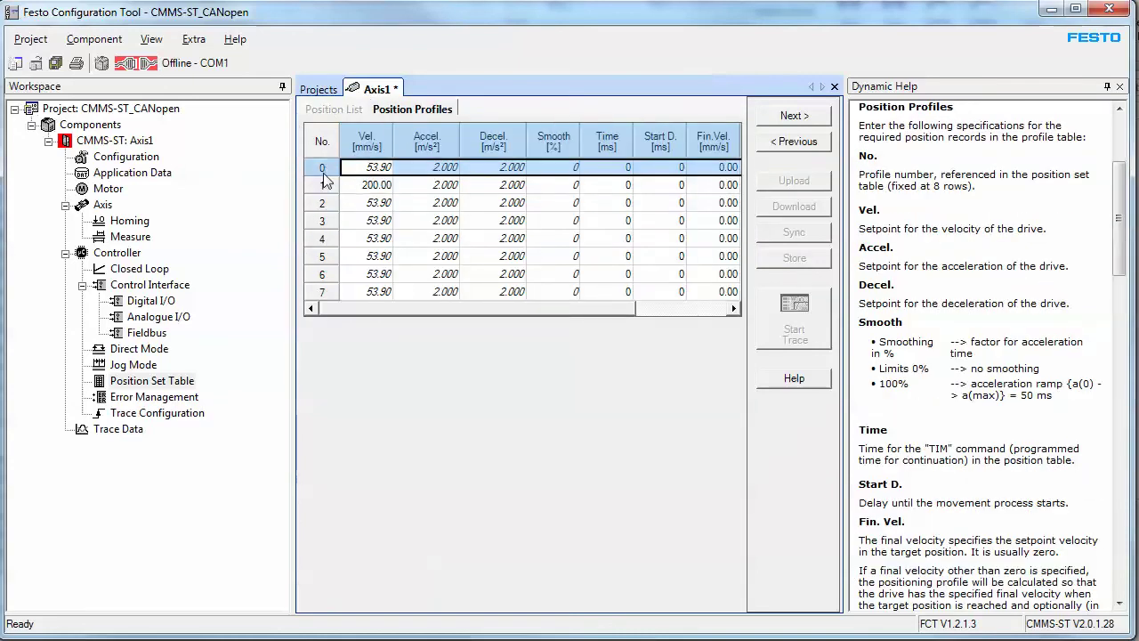
left_click(792, 117)
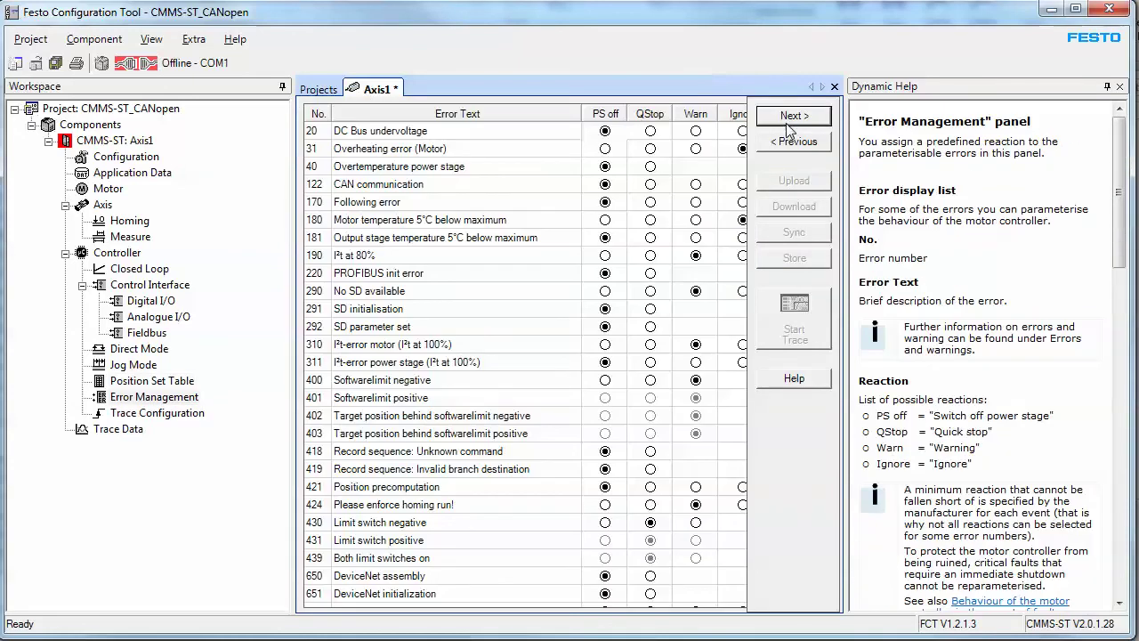
Reopen Dynamic Help to read the four error reaction descriptions, close it, and return to Axis settings
left_click(1120, 86)
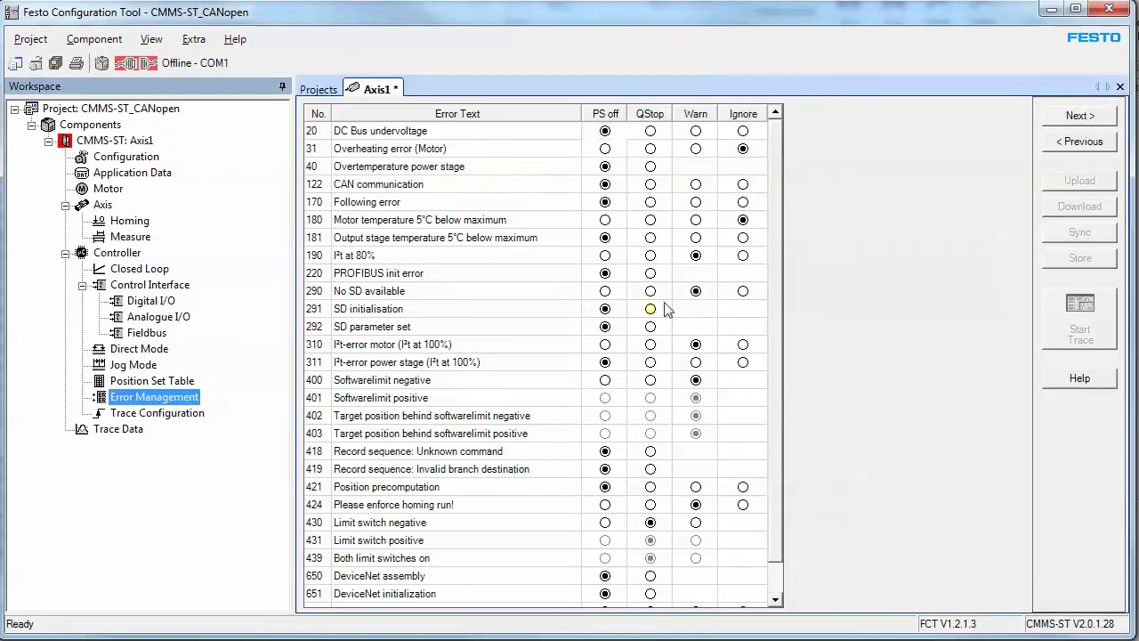
left_click_drag(780, 230, 403, 429)
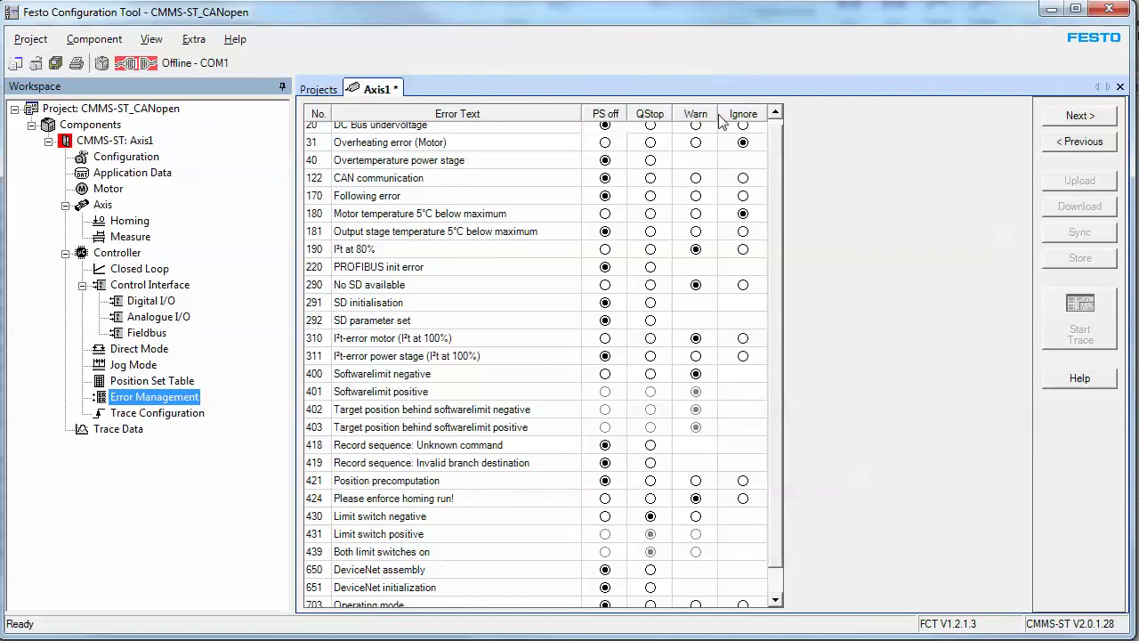
left_click(235, 39)
left_click(258, 57)
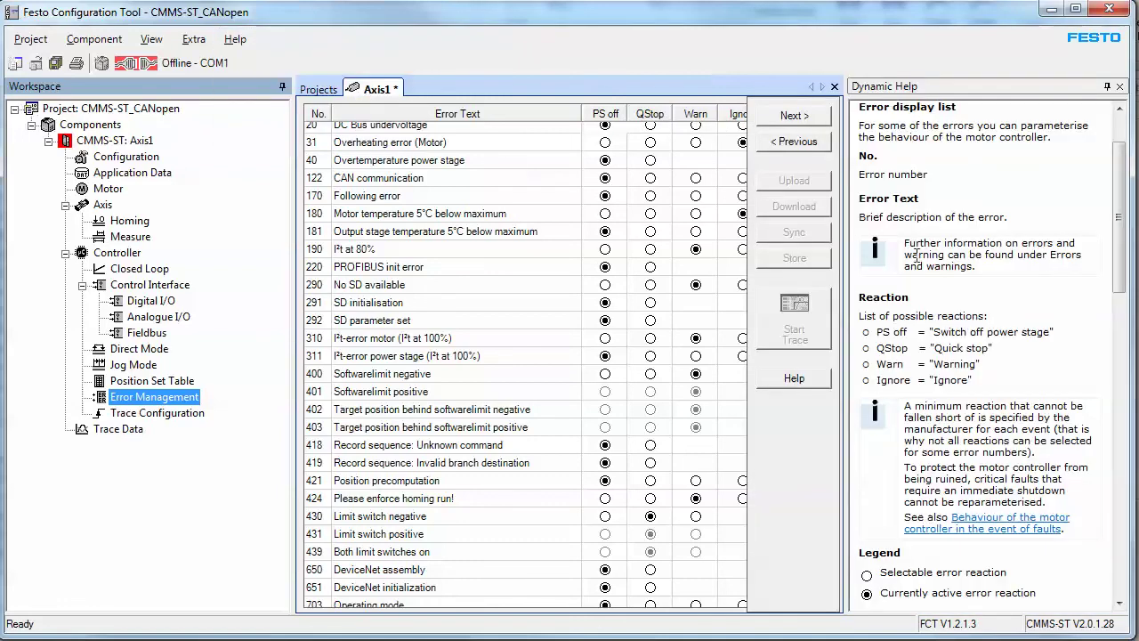
left_click_drag(974, 381, 881, 332)
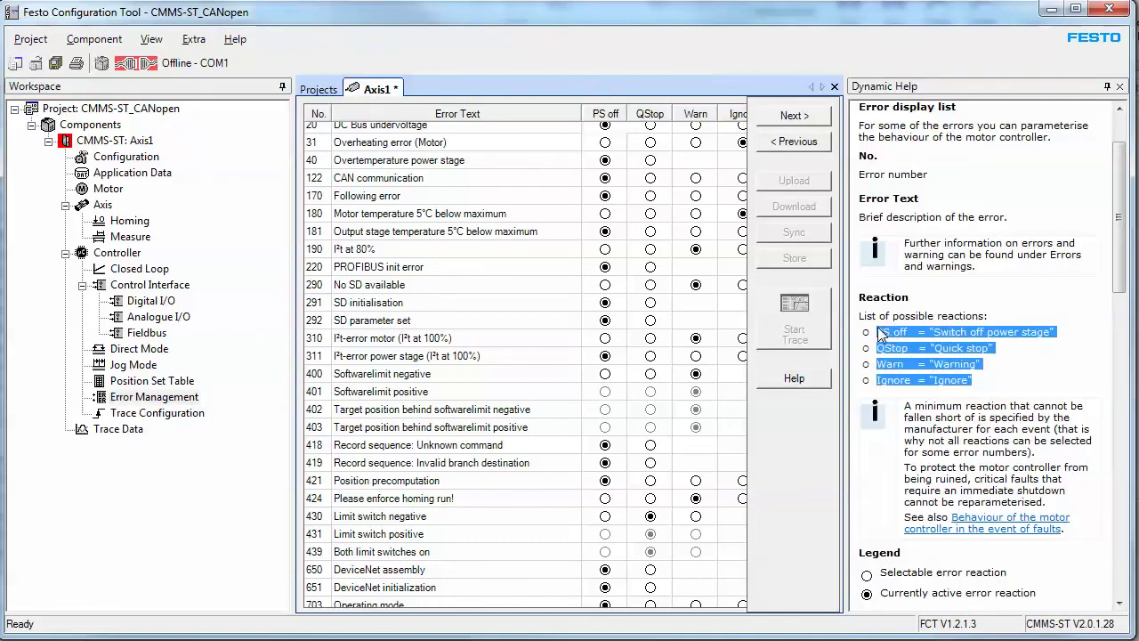
left_click(1120, 87)
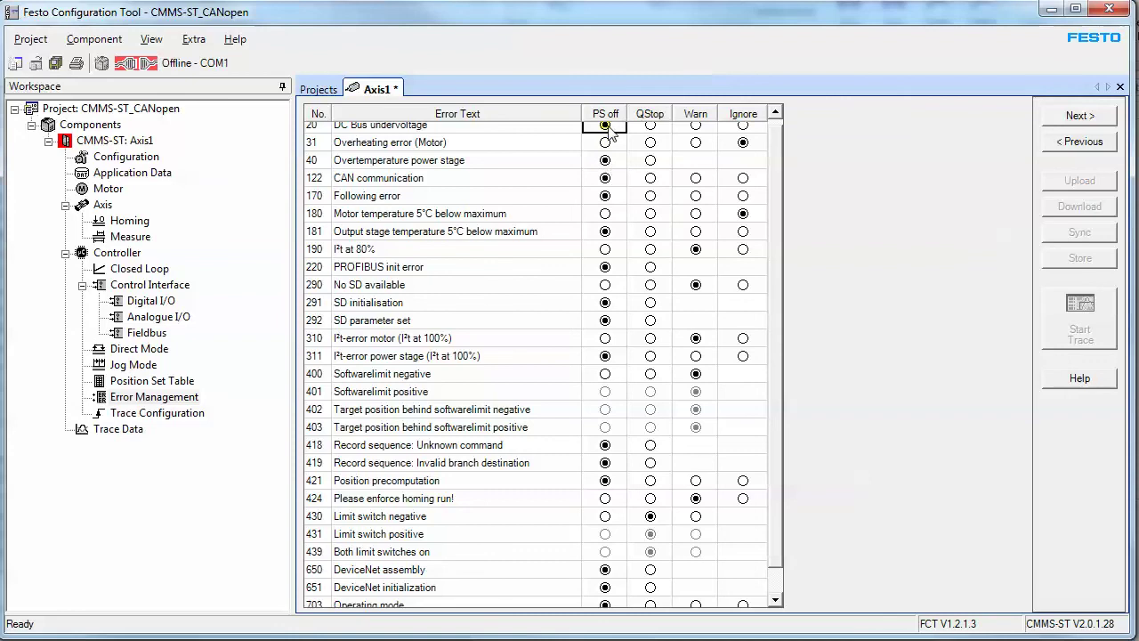
left_click(104, 206)
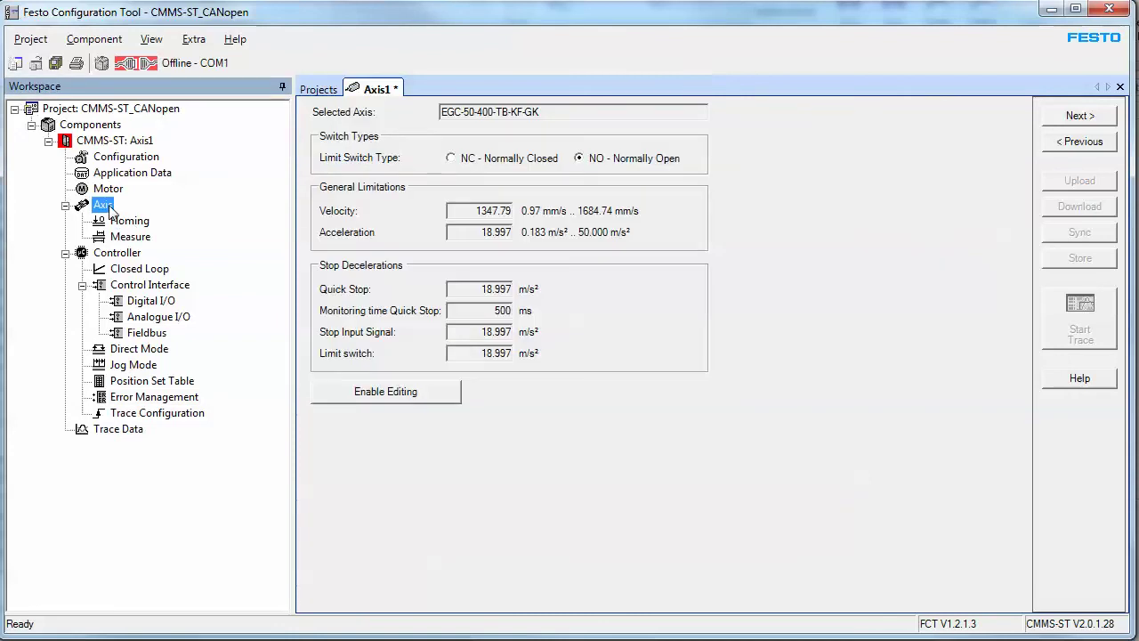
Browse the Measure, Homing, Axis, Motor, Application Data and Controller pages from the workspace tree
left_click(116, 239)
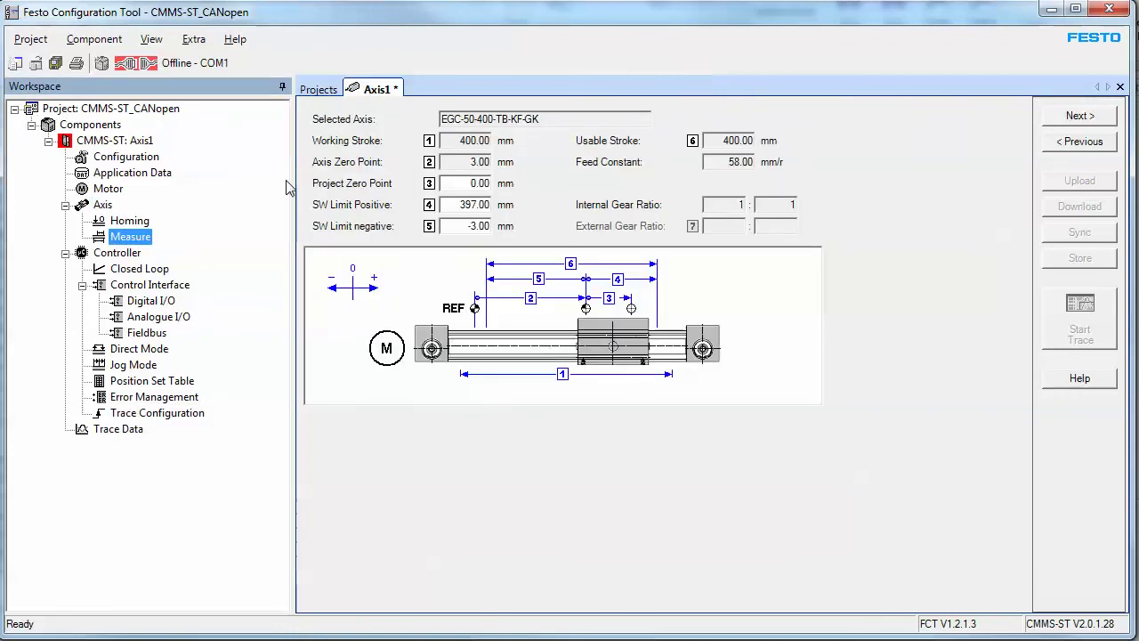
left_click(133, 221)
left_click(104, 203)
left_click(107, 190)
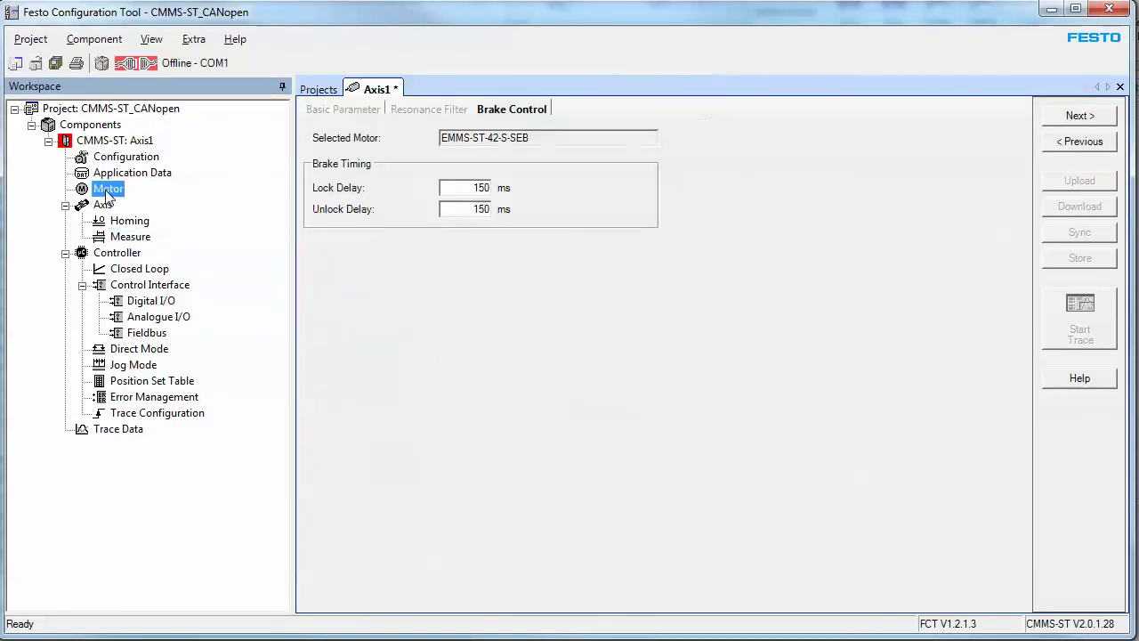
left_click(339, 113)
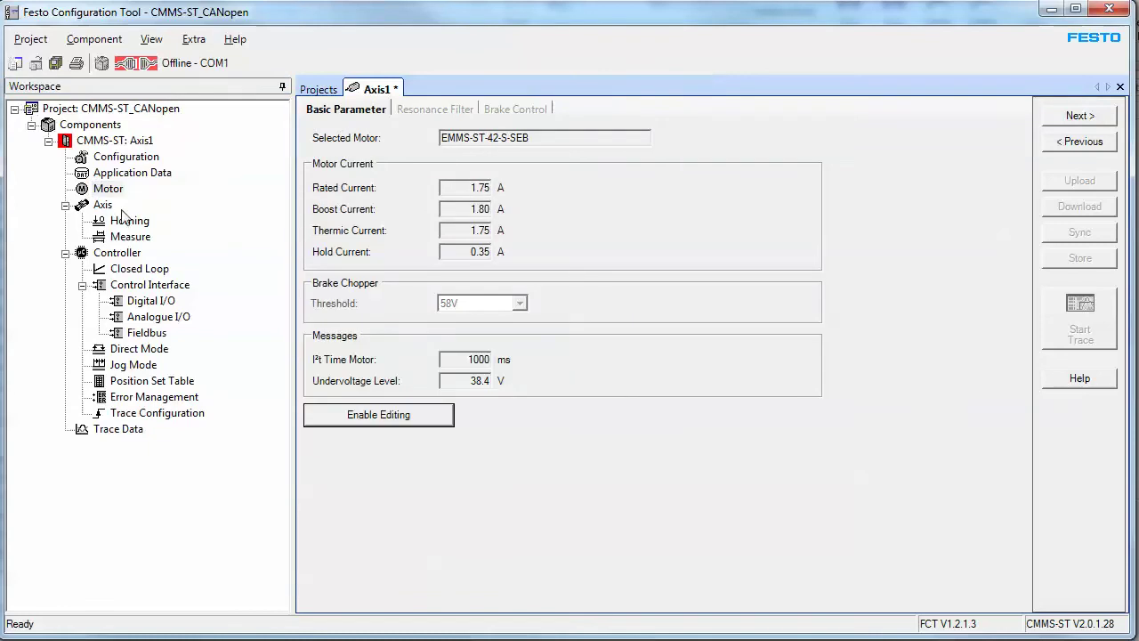
left_click(114, 173)
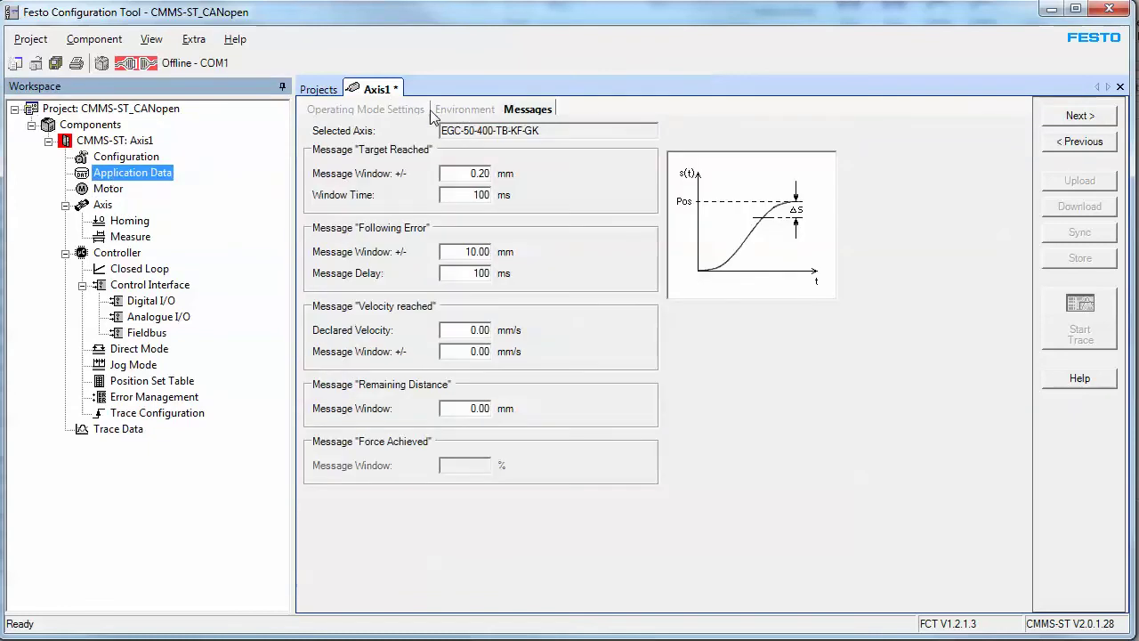
left_click(110, 255)
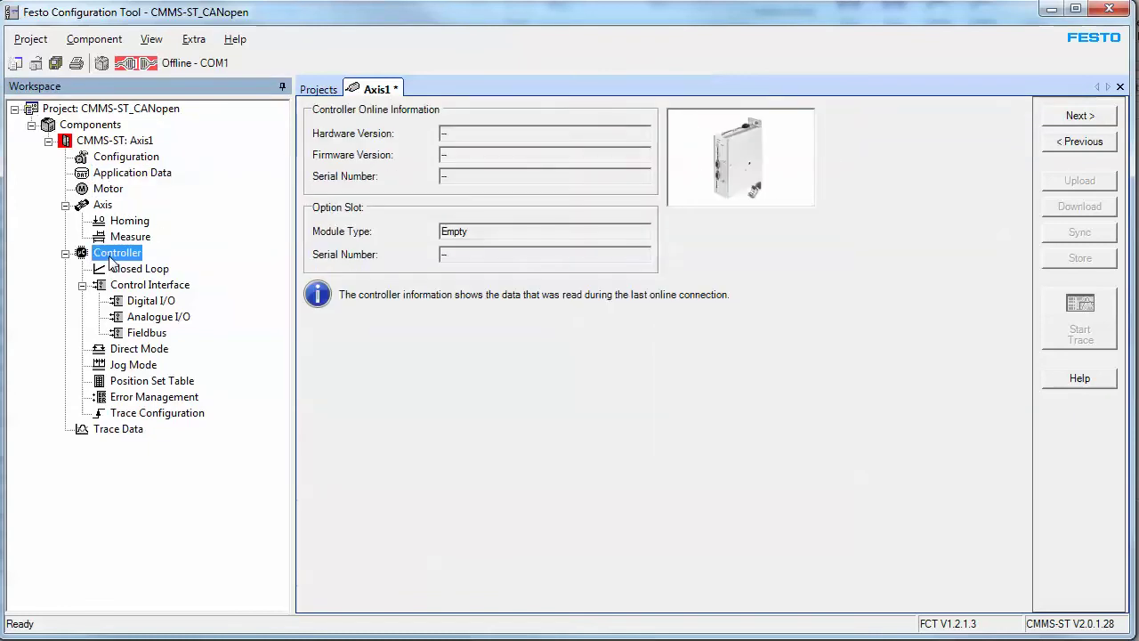
left_click(122, 237)
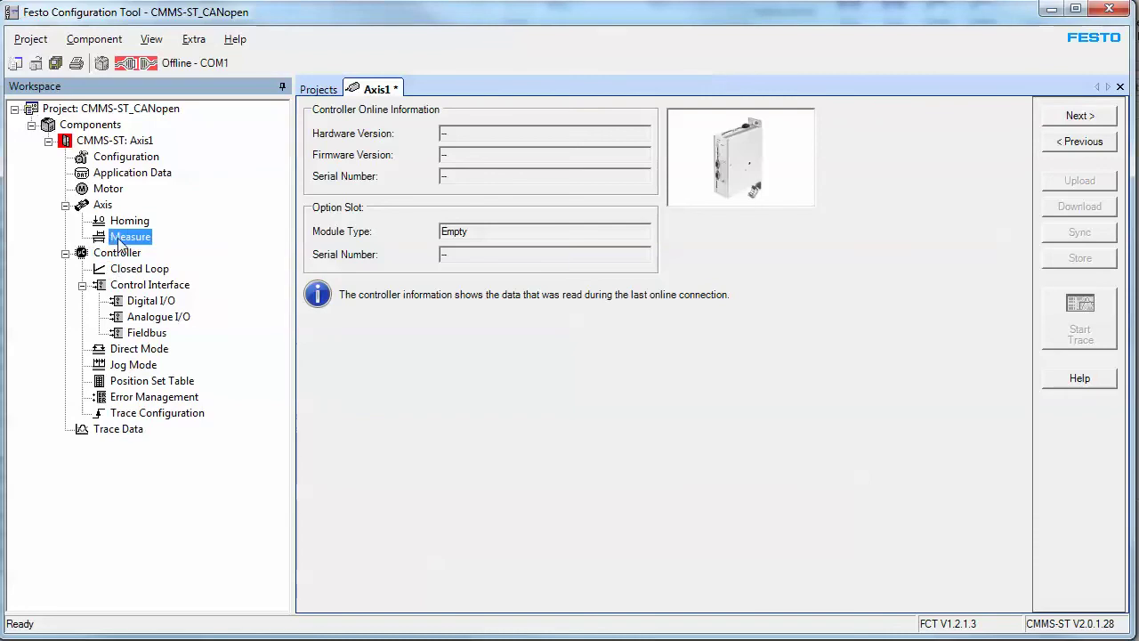
Step back with < Previous from Homing through motor, application data and environment pages to the drive configuration overview
left_click(1090, 144)
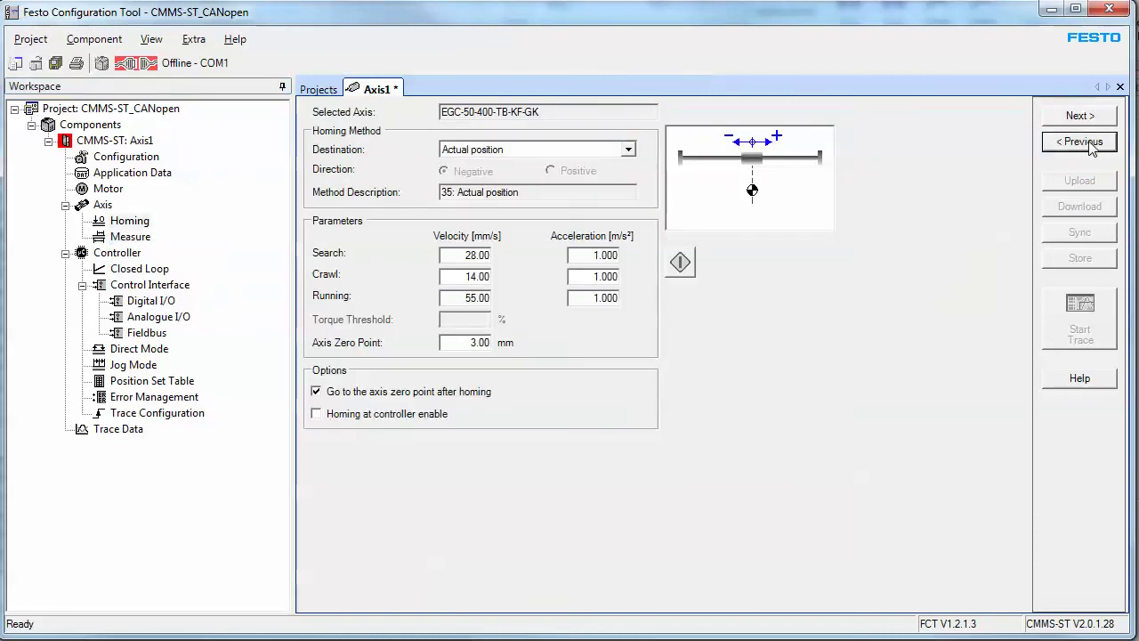
left_click(1090, 145)
left_click(1090, 144)
left_click(1090, 145)
left_click(1089, 144)
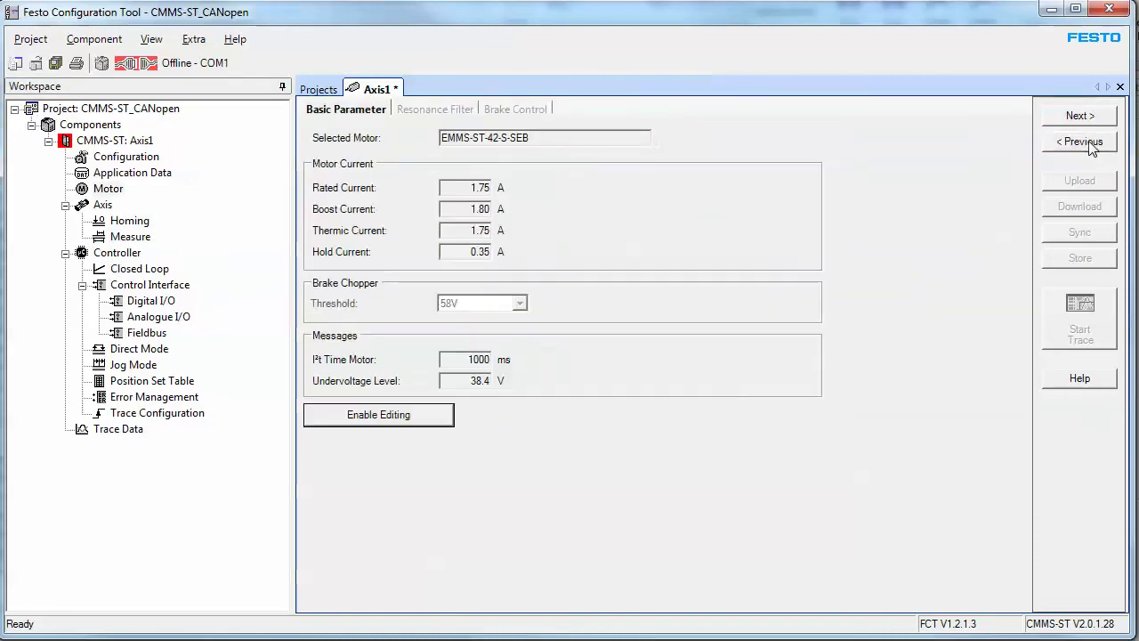
left_click(1089, 144)
left_click(1089, 145)
left_click(1089, 142)
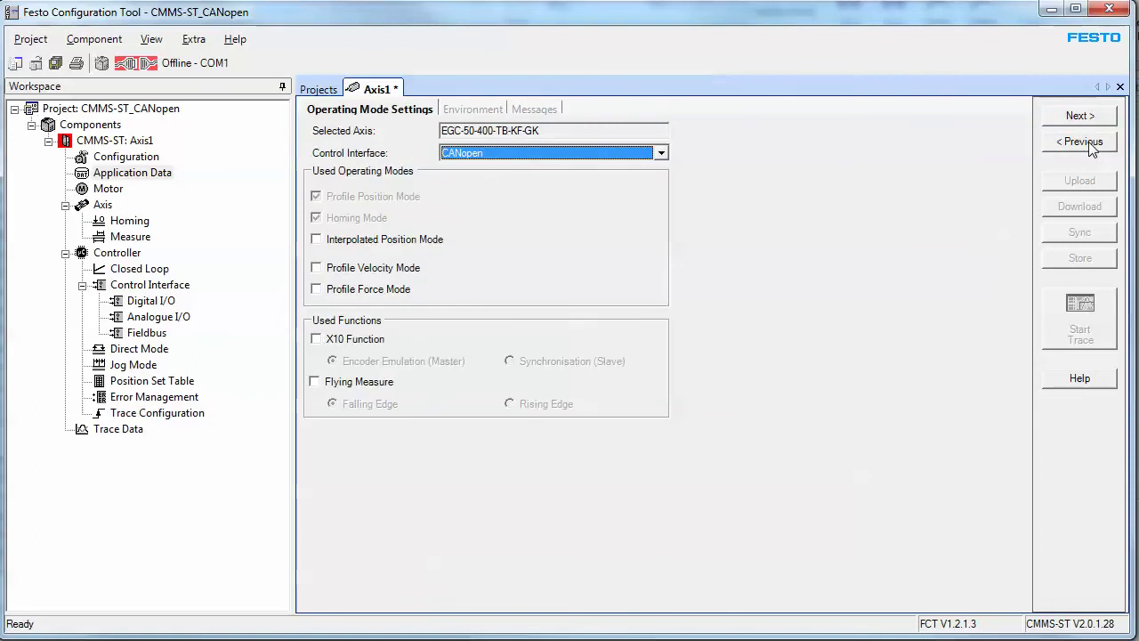
left_click(1089, 141)
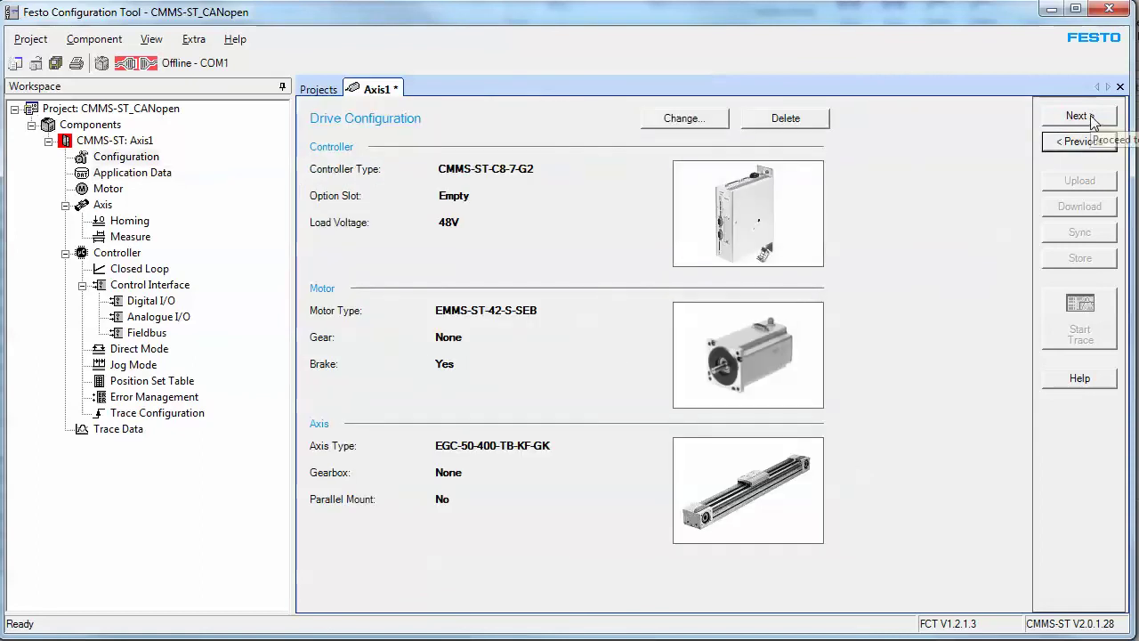
Page forward to the resonance filter, then back to the application data messages page
left_click(1091, 117)
left_click(1091, 118)
left_click(1091, 118)
left_click(1091, 118)
left_click(1091, 117)
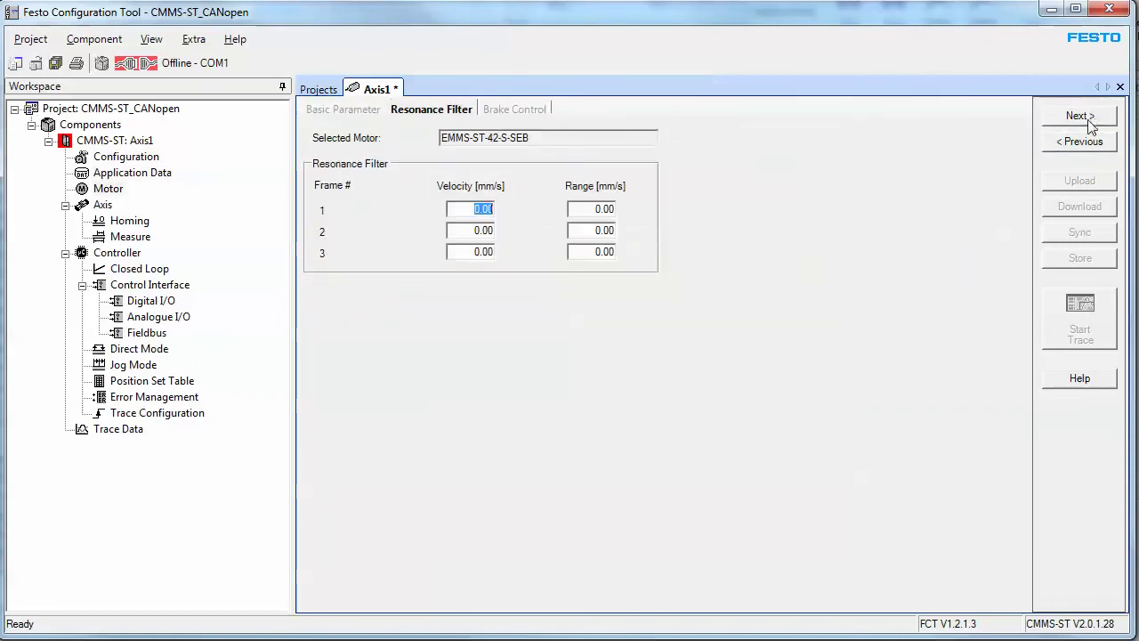
left_click(1085, 143)
left_click(1084, 145)
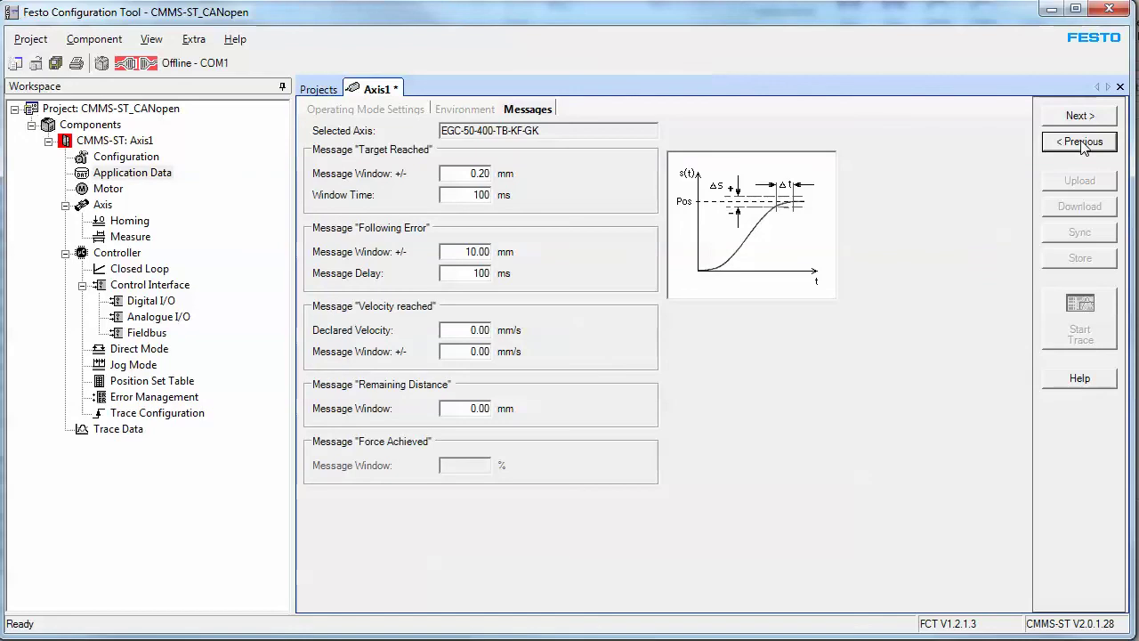
left_click(89, 210)
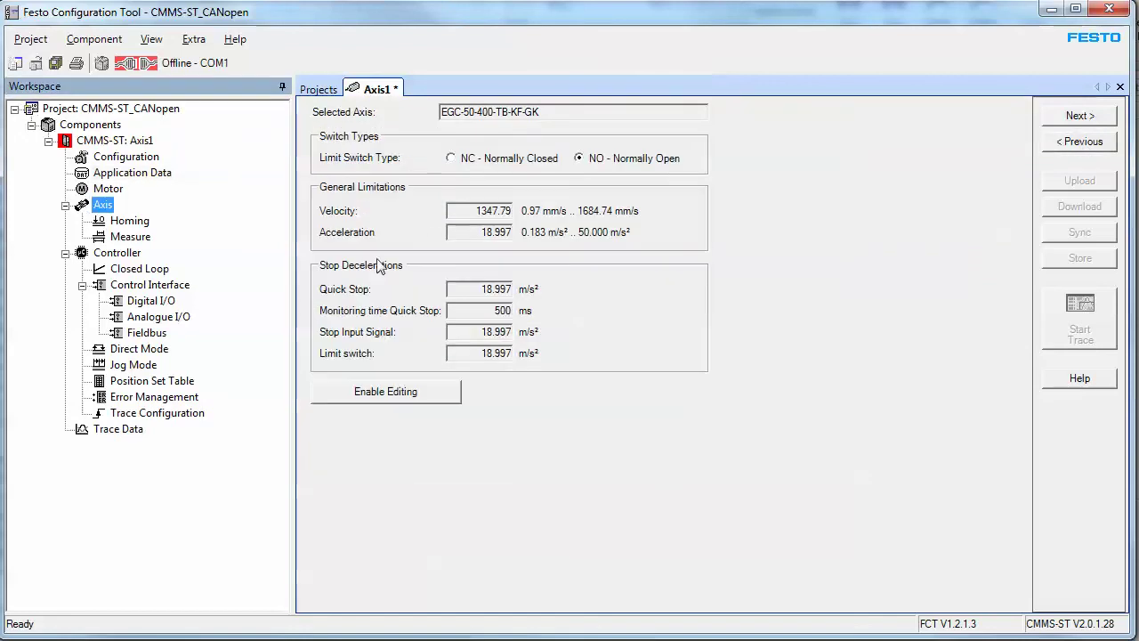
Enable editing of the axis limits and review the Quick Stop, Stop Input and limit switch decelerations
left_click(392, 392)
left_click(484, 296)
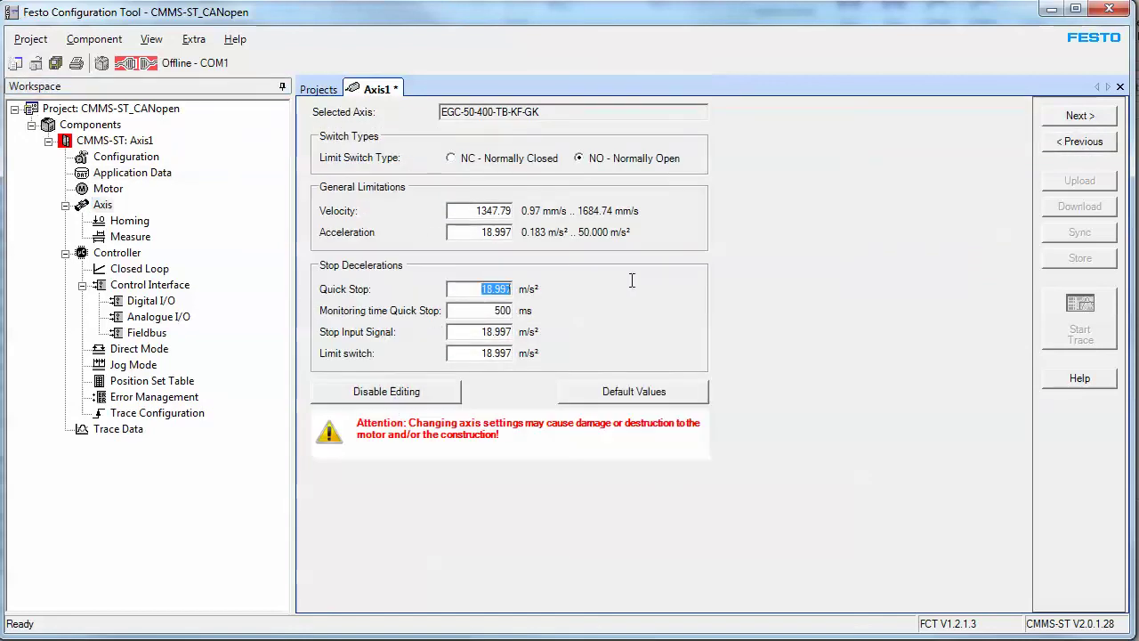
left_click(479, 337)
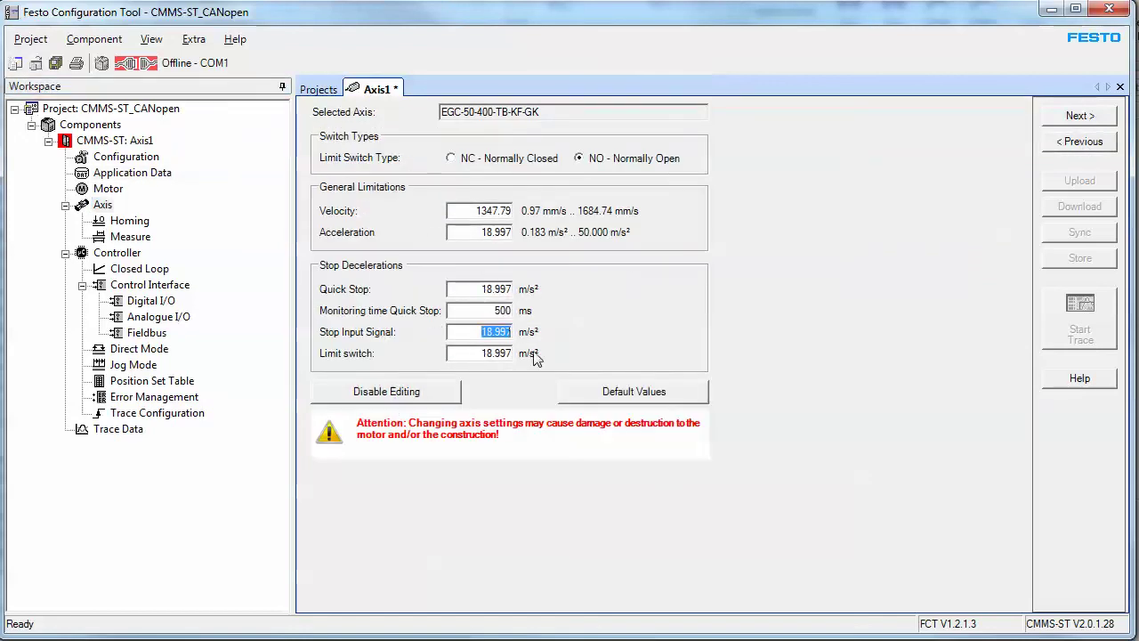
key("Tab")
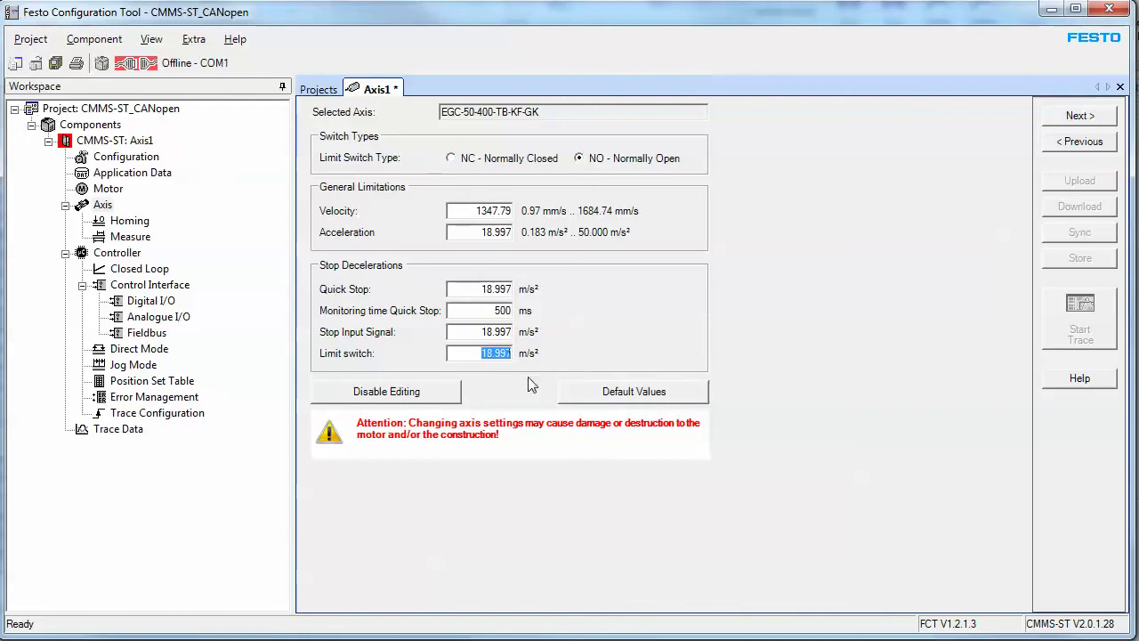
Review the Error Management reactions table, then open Trace Configuration
left_click(153, 397)
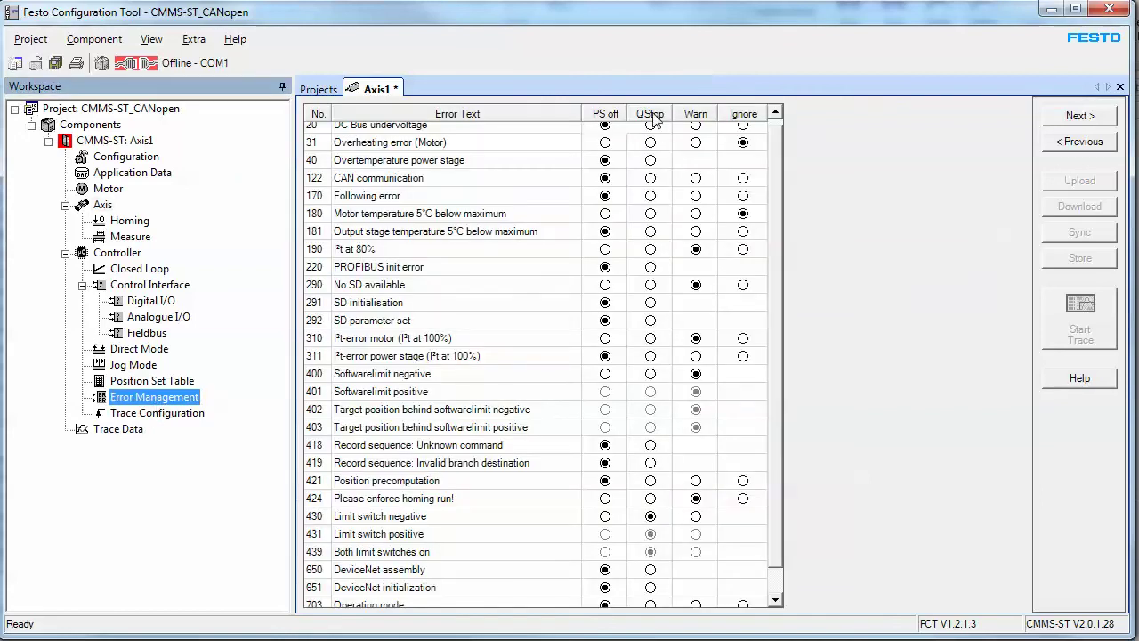
left_click(652, 116)
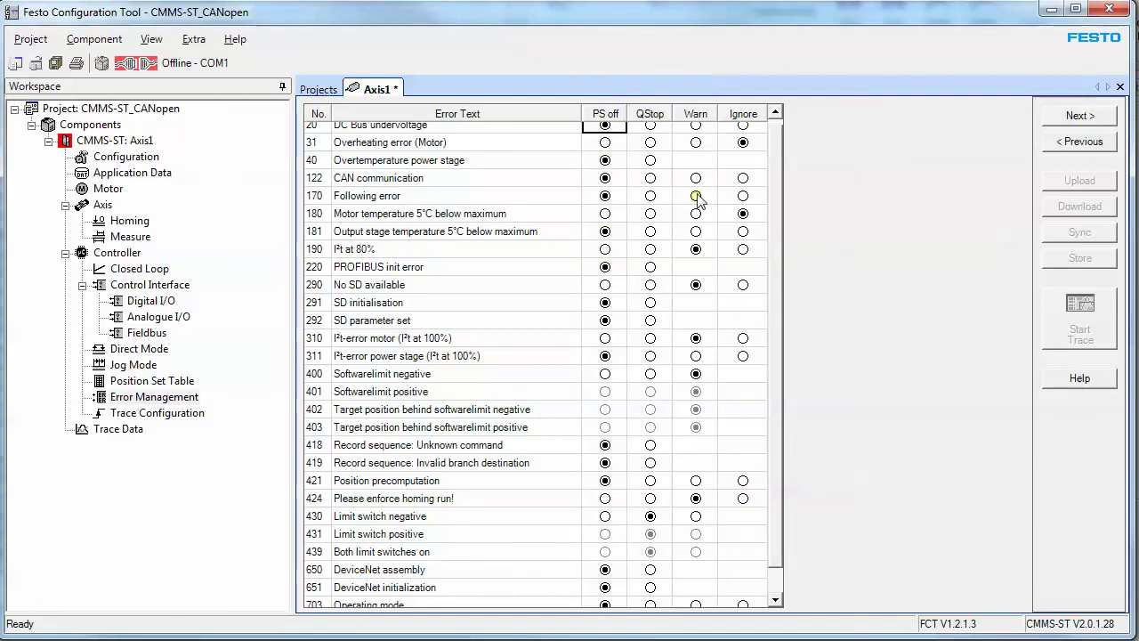
left_click(169, 414)
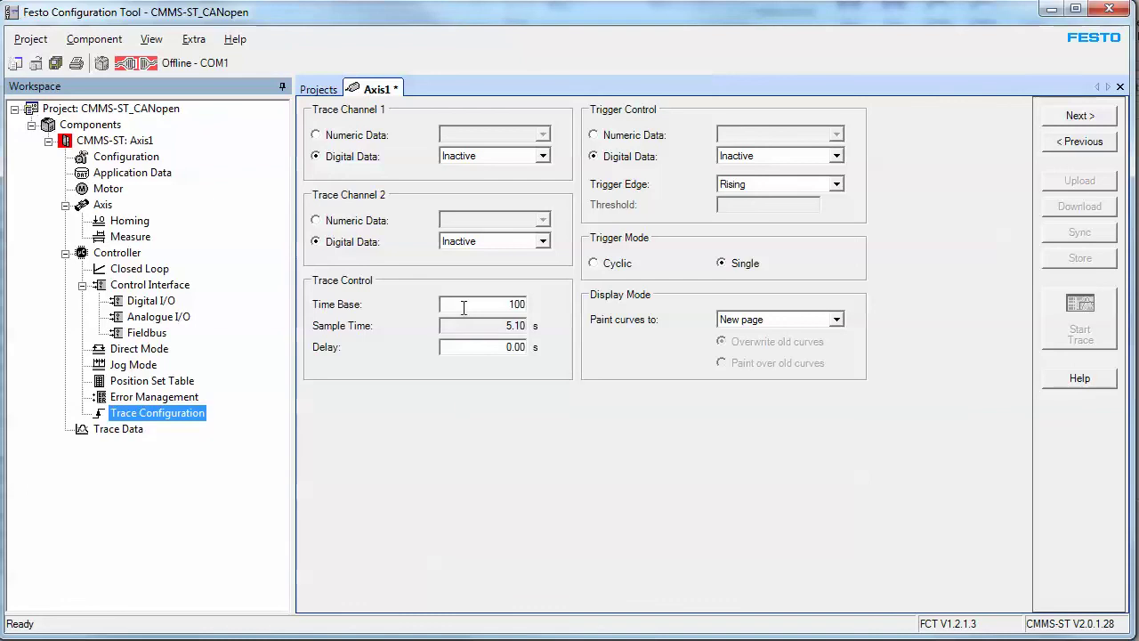
left_click(109, 42)
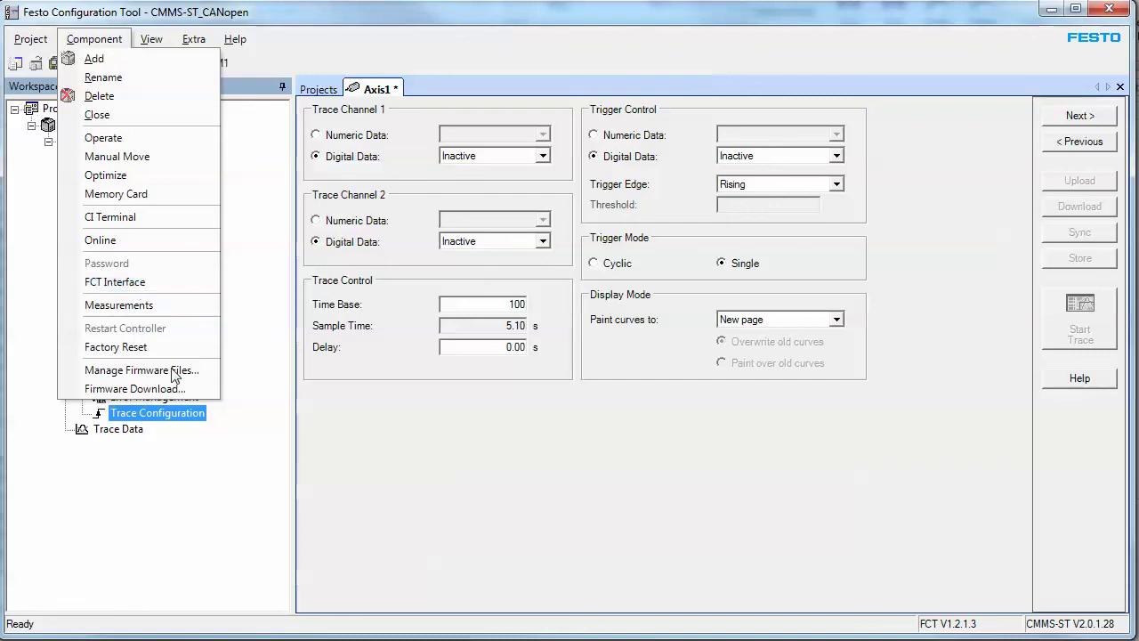
left_click(129, 308)
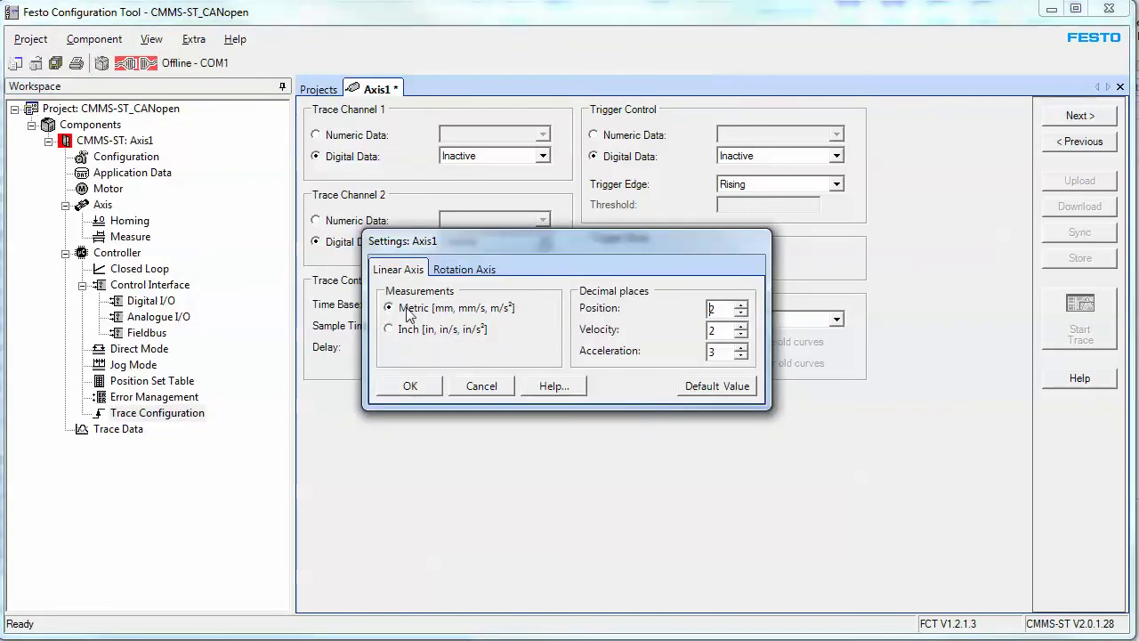
left_click(411, 333)
left_click(419, 311)
left_click(415, 331)
left_click(459, 270)
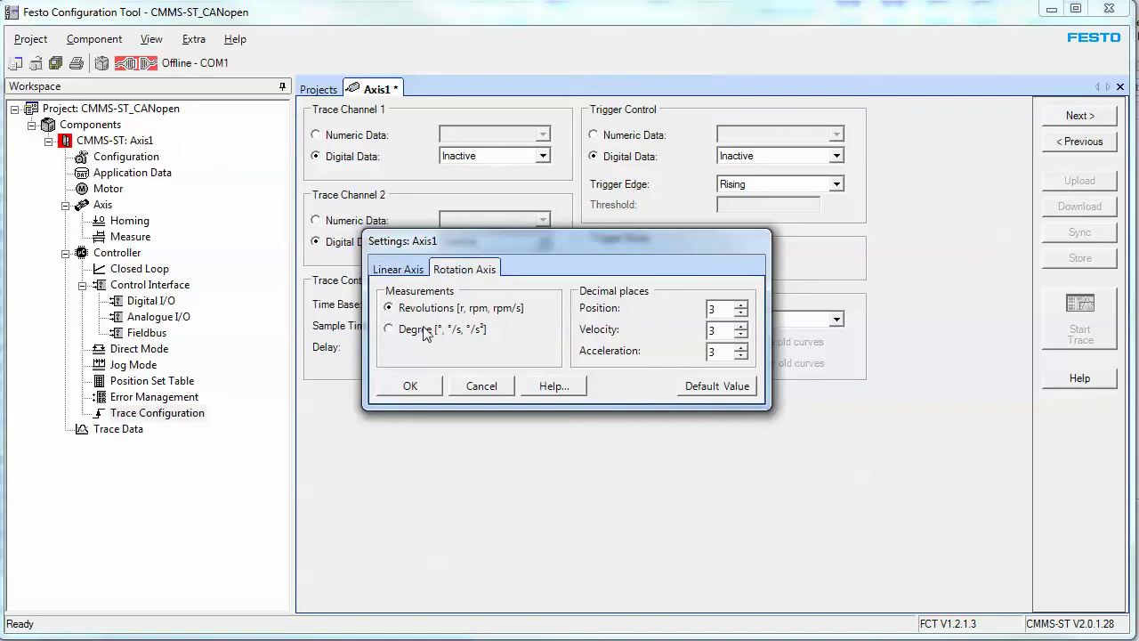
left_click(410, 270)
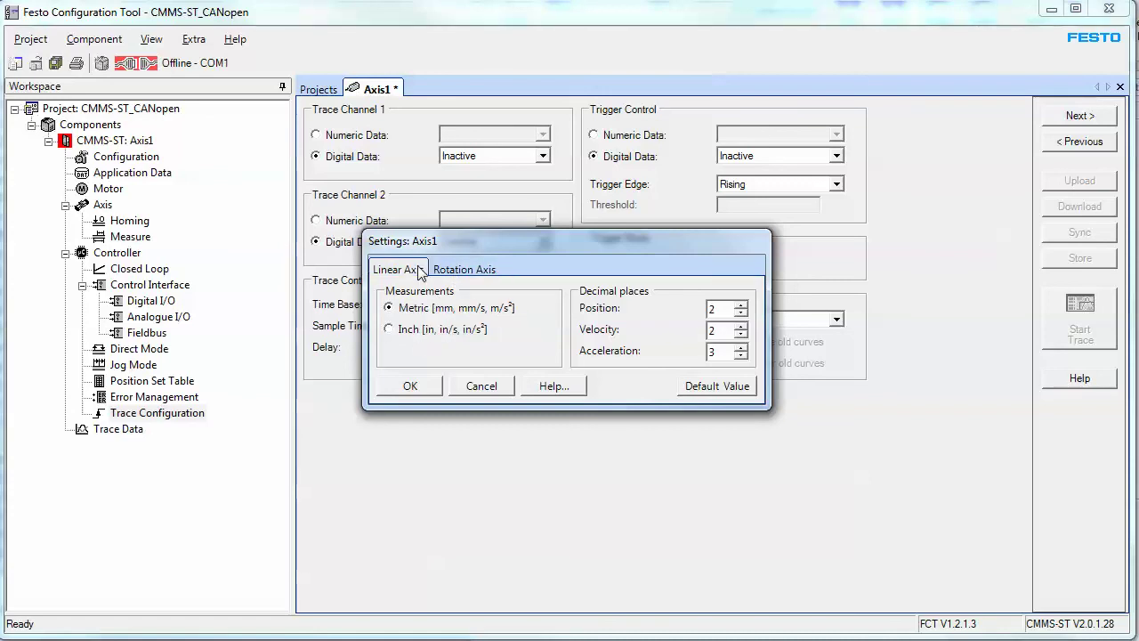
left_click(486, 386)
left_click(94, 39)
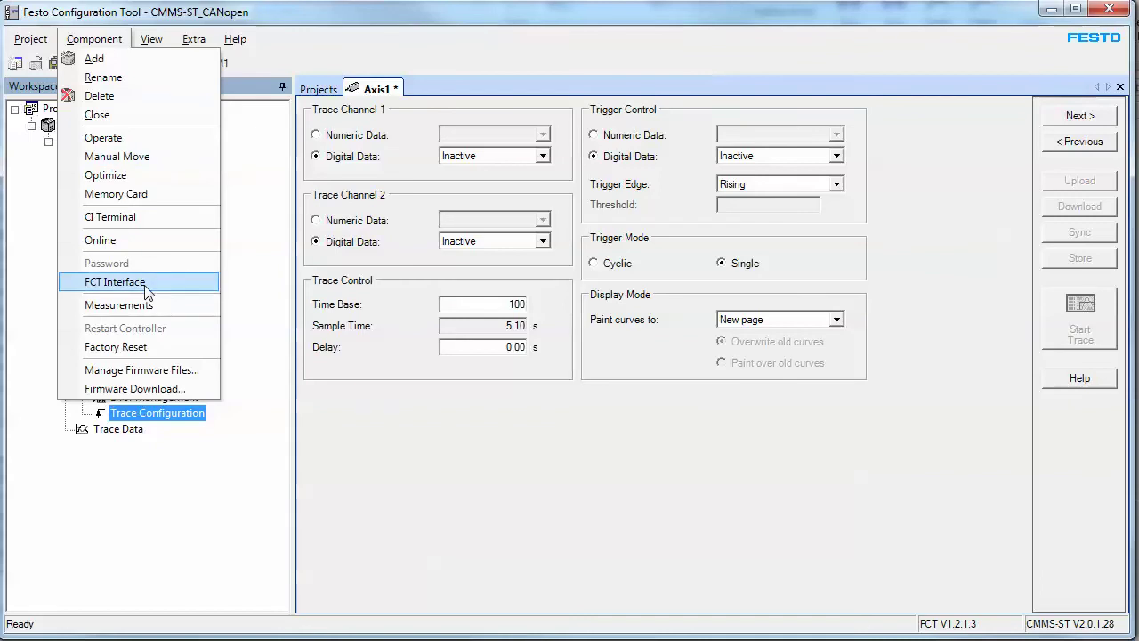
Keep the FCT interface on COM1 at 115200 bps and save the project
left_click(143, 283)
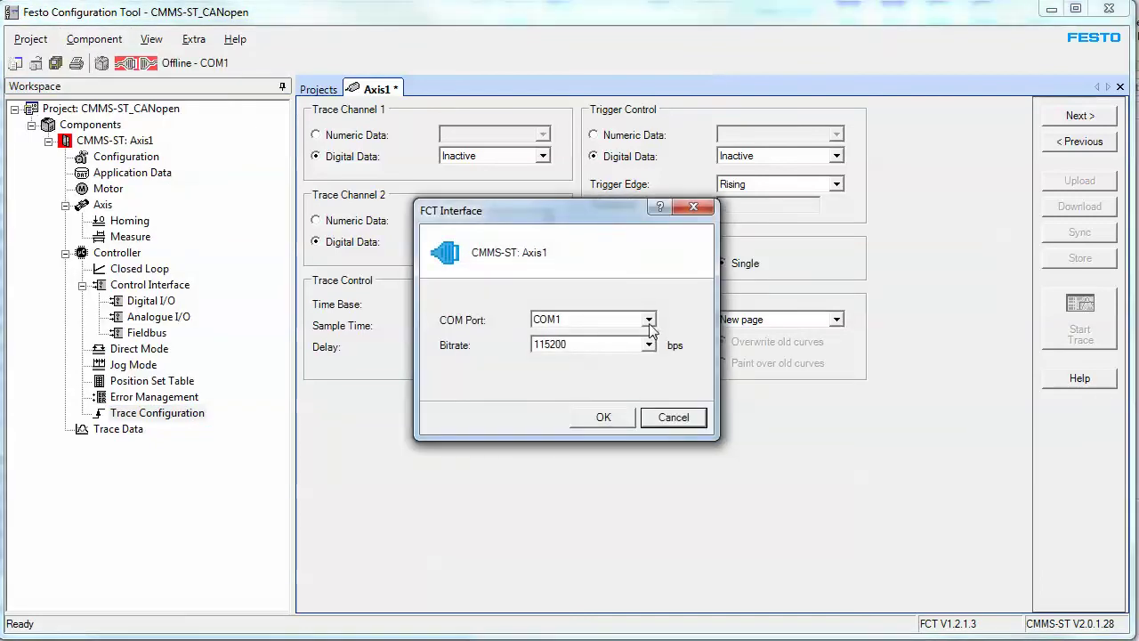
left_click(649, 320)
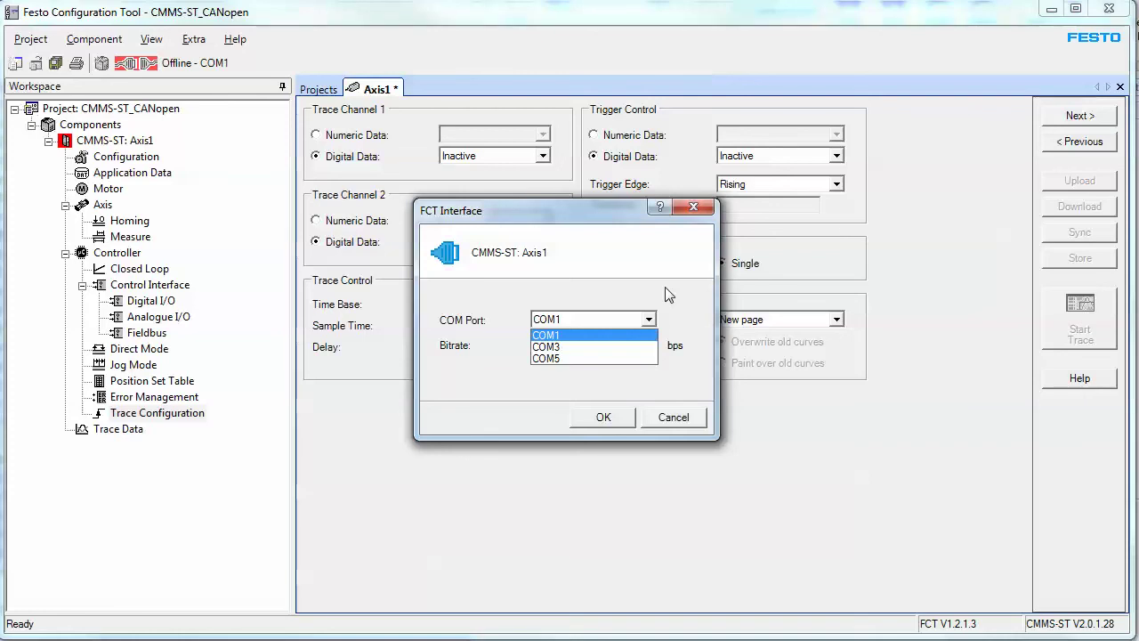
left_click(648, 324)
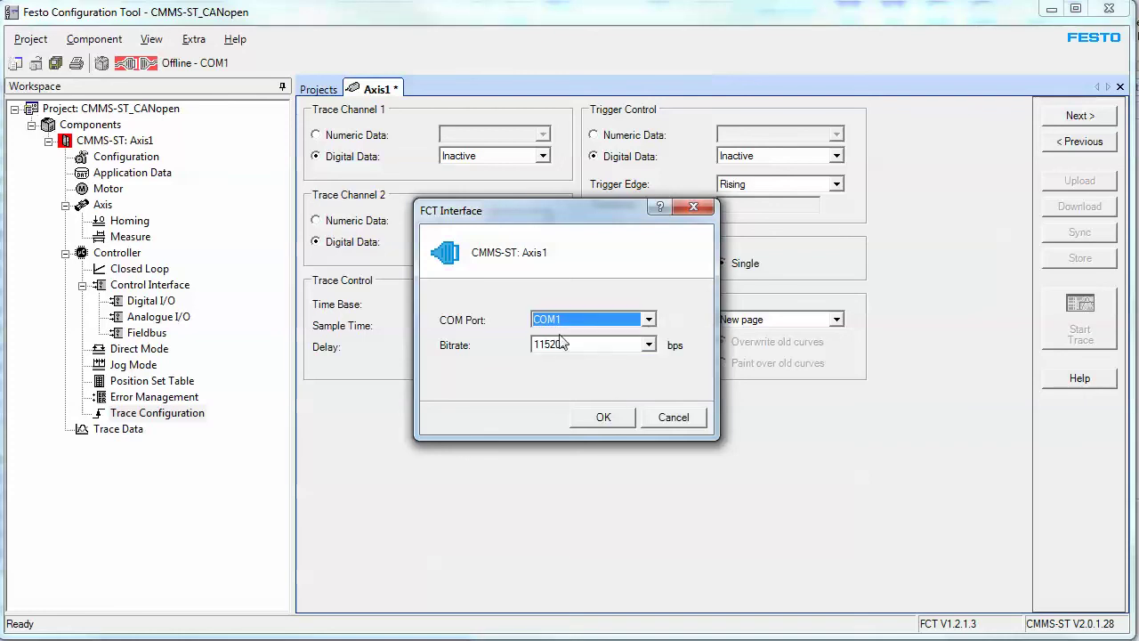
left_click(614, 419)
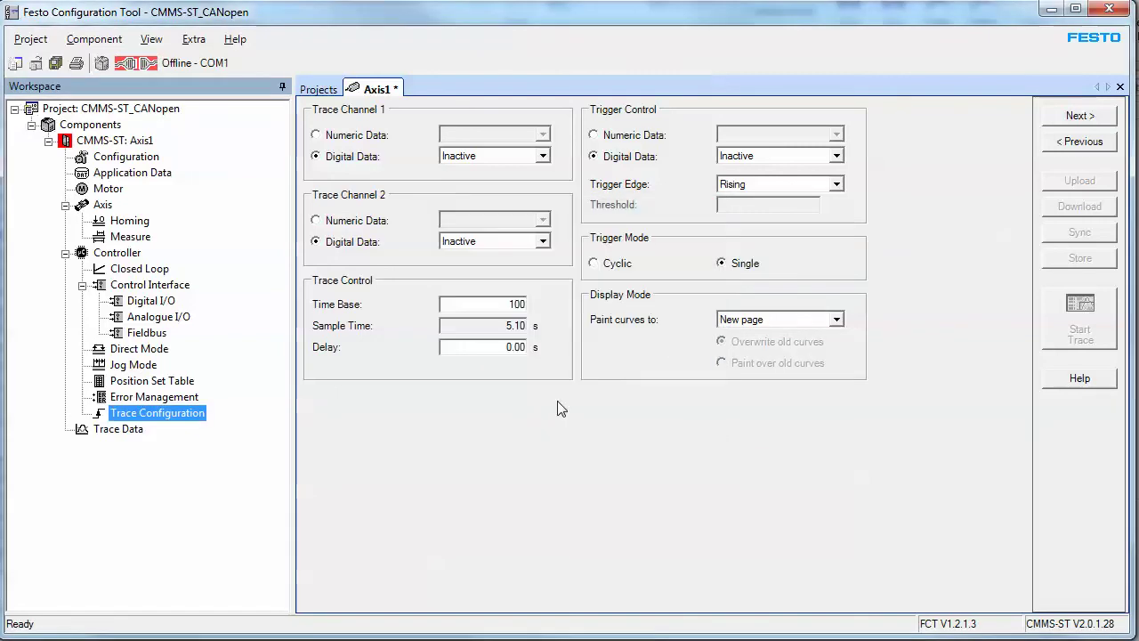
left_click(55, 63)
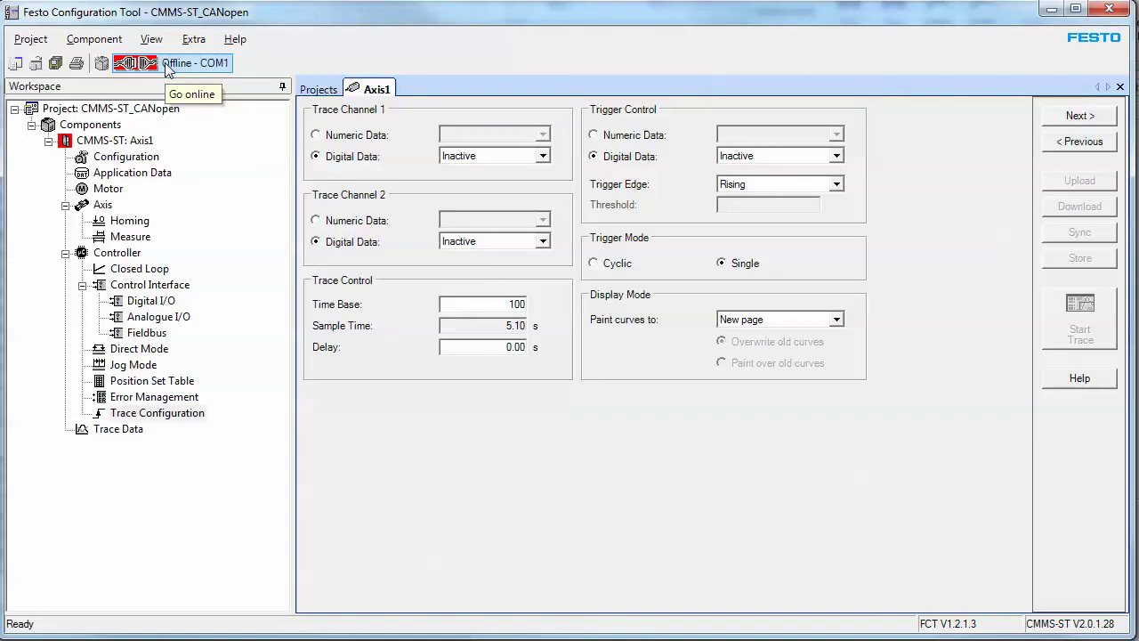
Go online on COM1 and upload the device data into the project, renaming the component to Axis
left_click(167, 70)
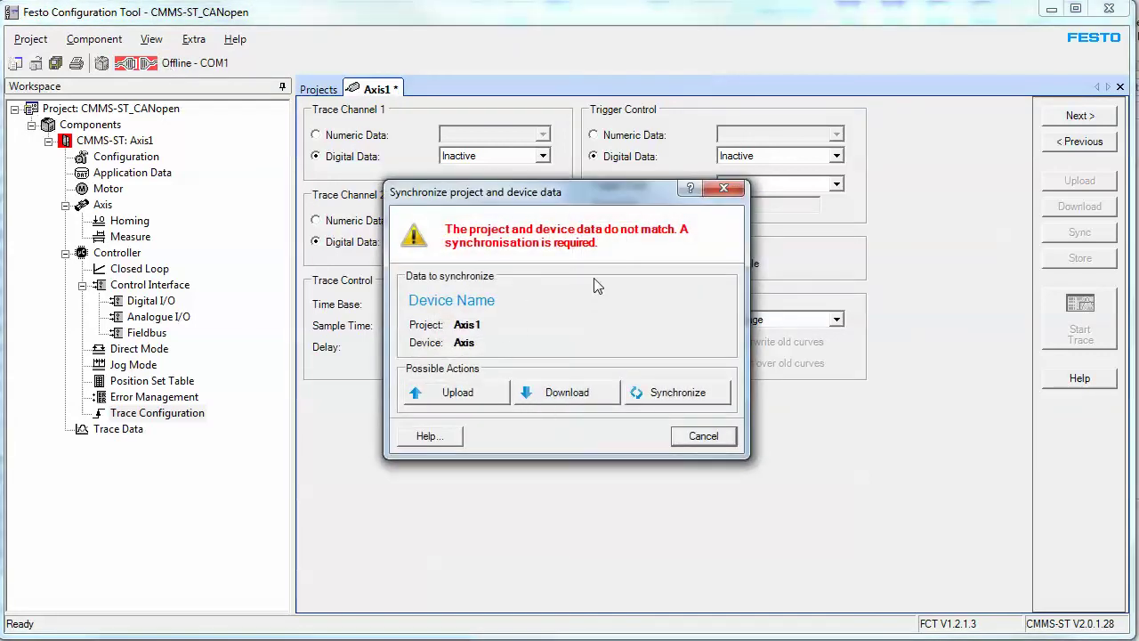
left_click_drag(600, 192, 782, 218)
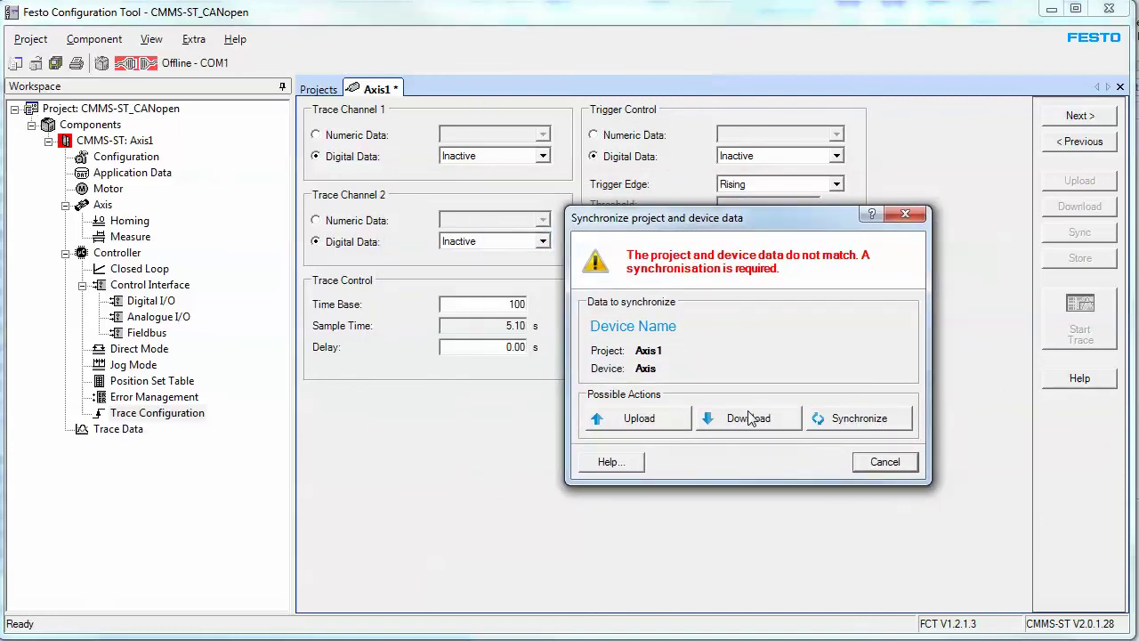
left_click(656, 420)
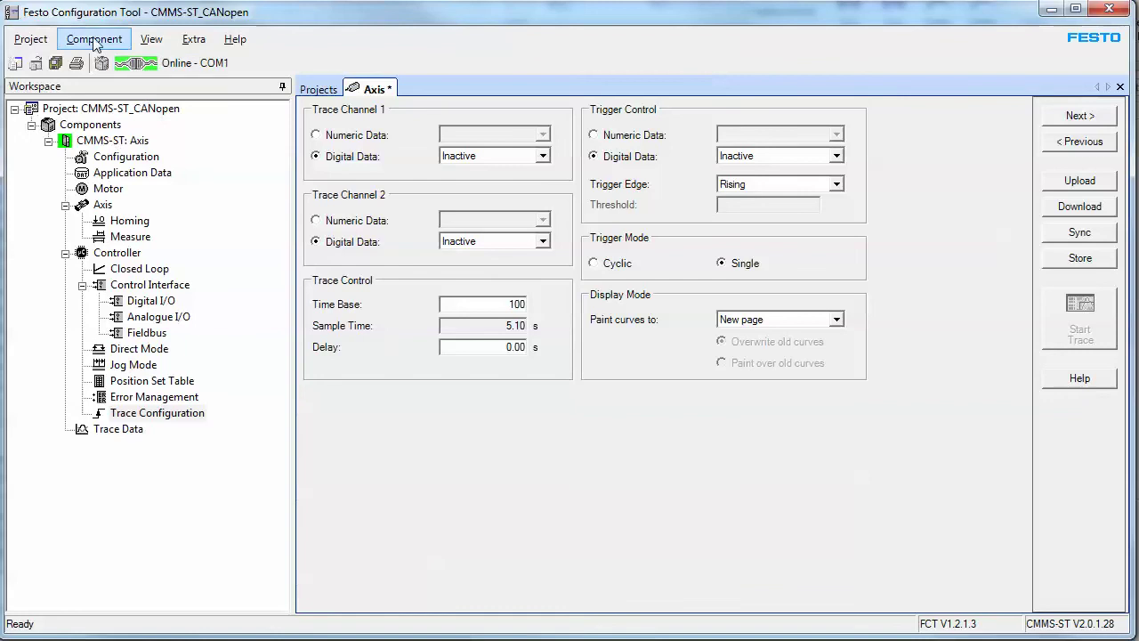
Show the Project output panel with the Operate status and select the Actual Position reading
left_click(151, 40)
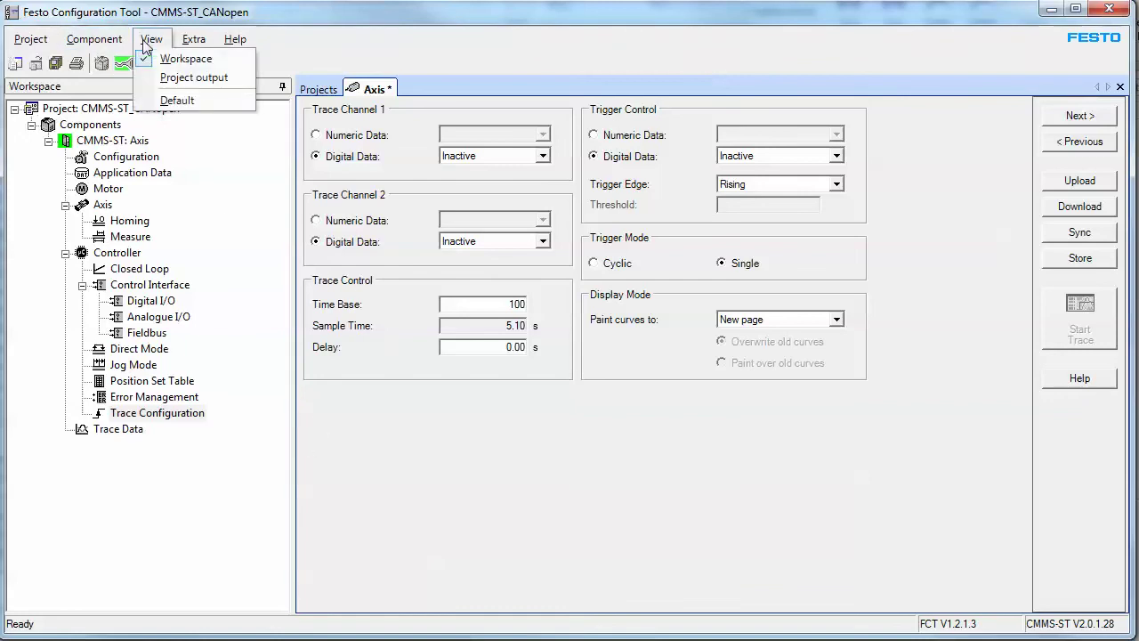
left_click(194, 78)
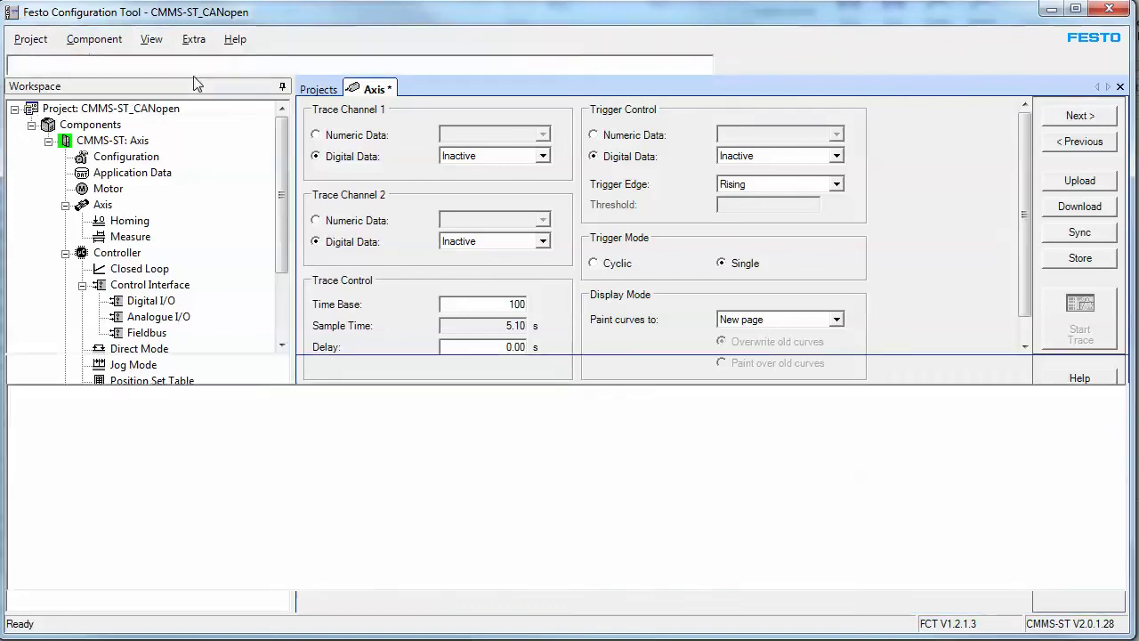
left_click(87, 605)
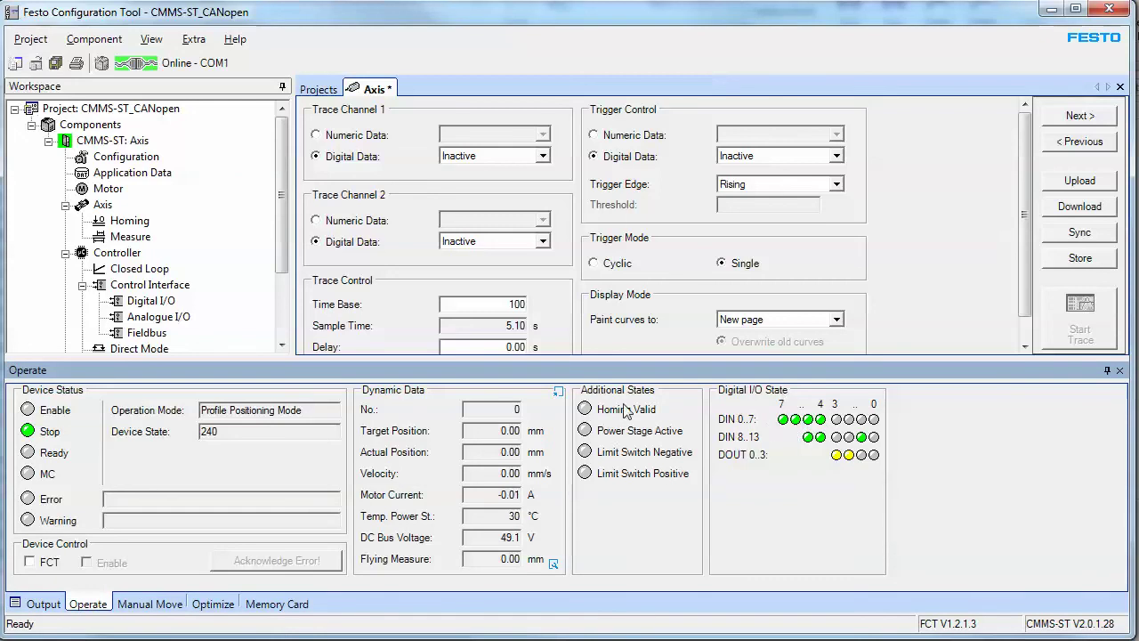
double_click(511, 453)
Browse the Manual Move, Optimize and Memory Card tabs, ending back on Operate
left_click(170, 607)
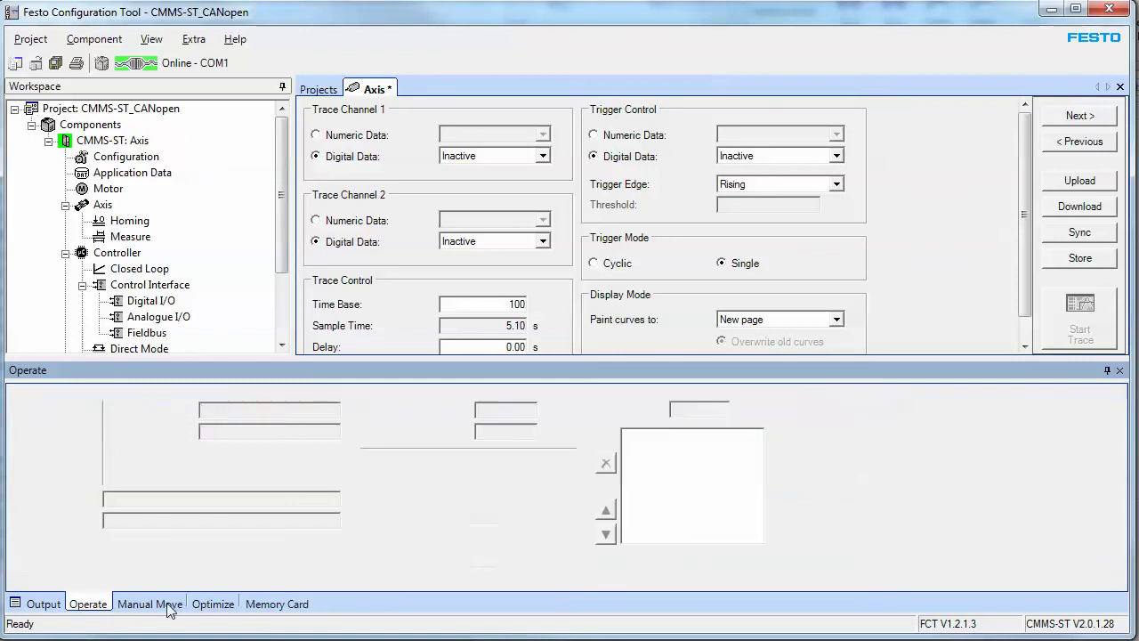
left_click(213, 605)
left_click(267, 605)
left_click(91, 605)
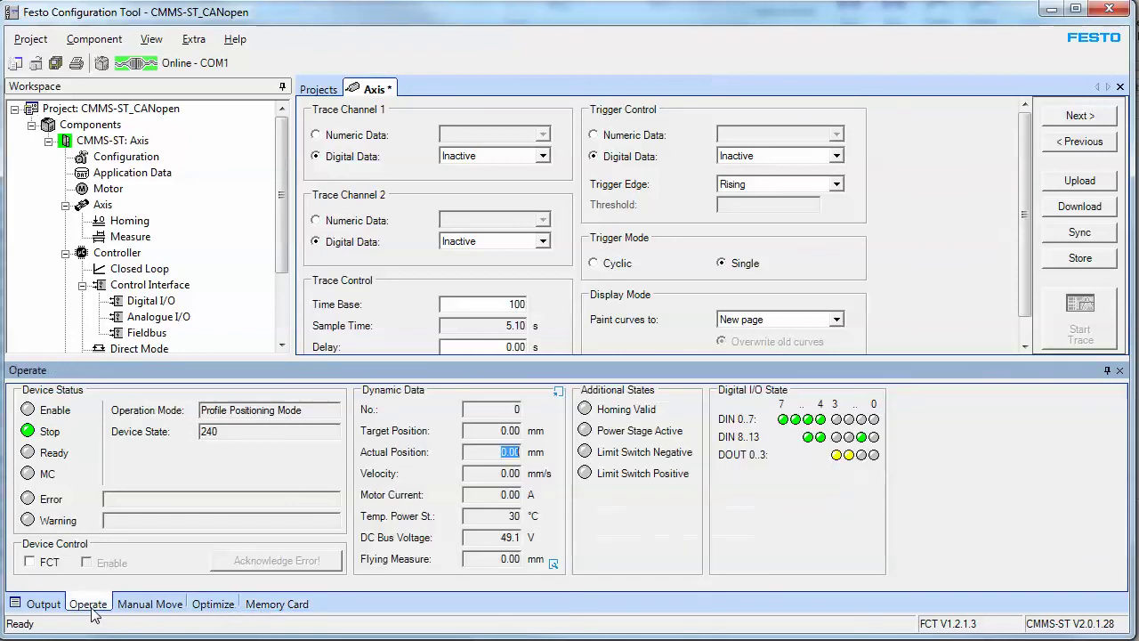
left_click(277, 606)
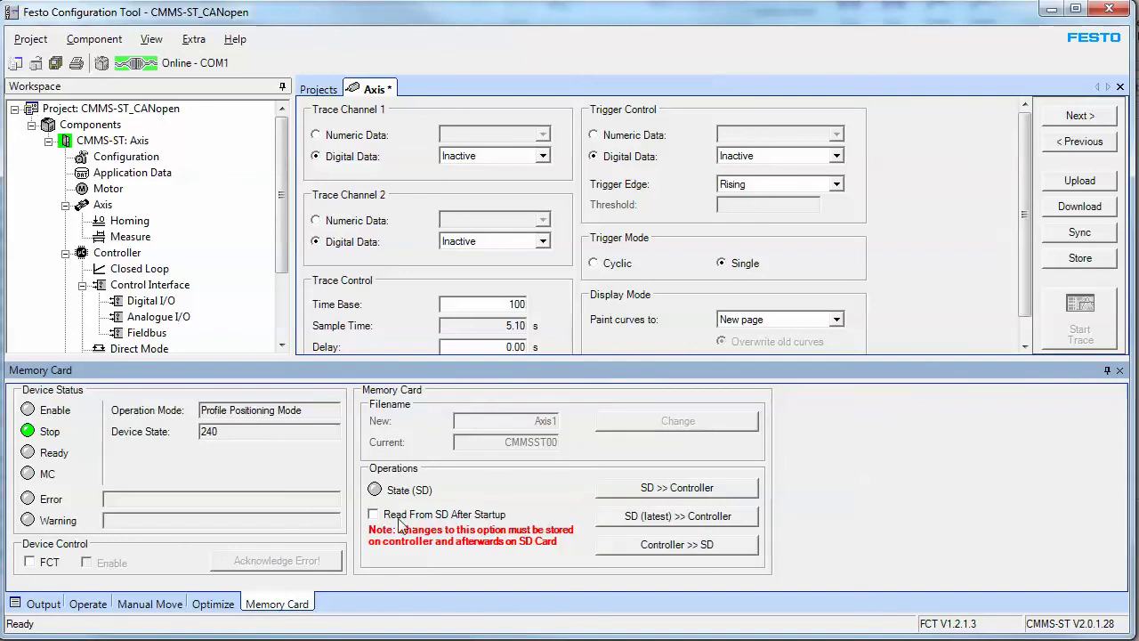
left_click(97, 604)
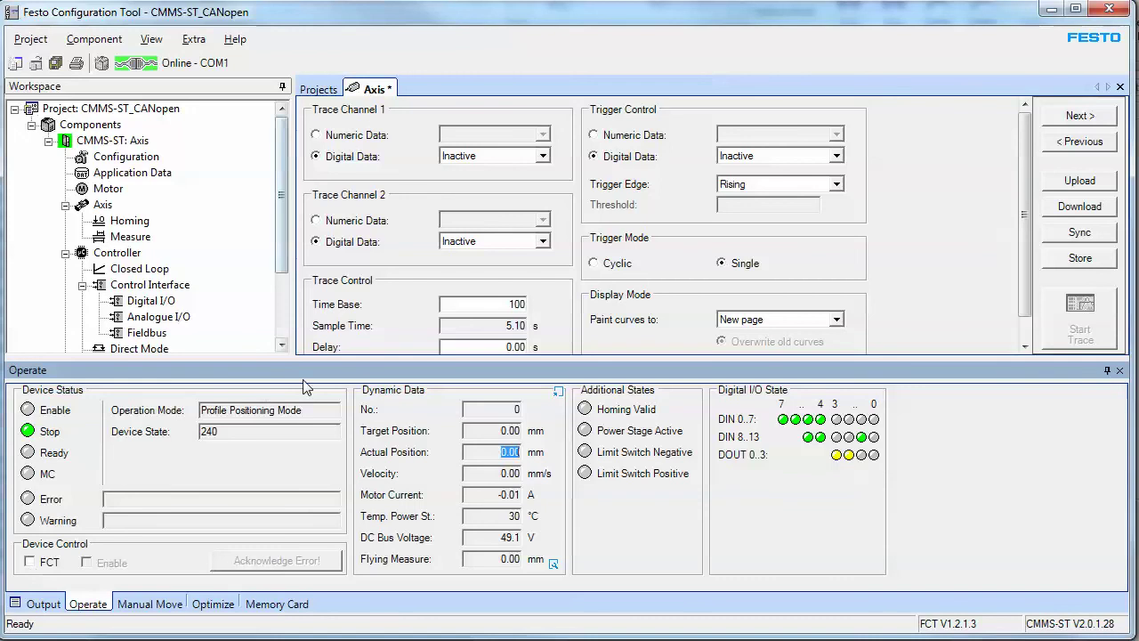
Tick FCT control and Enable so the drive's power stage activates (device state 437)
left_click(44, 564)
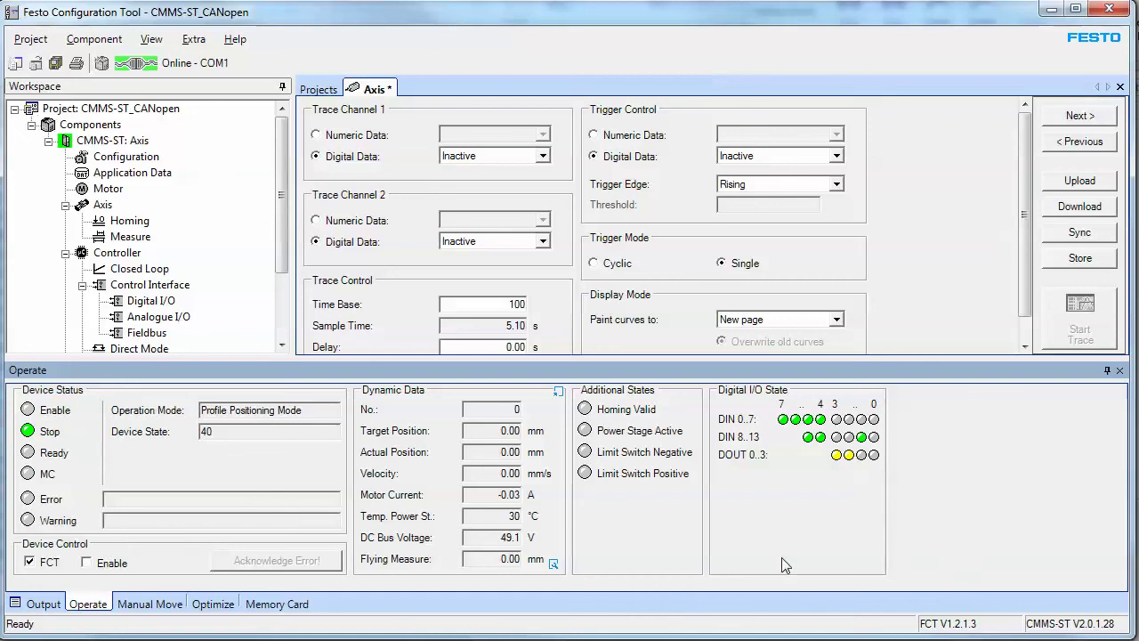
left_click(102, 565)
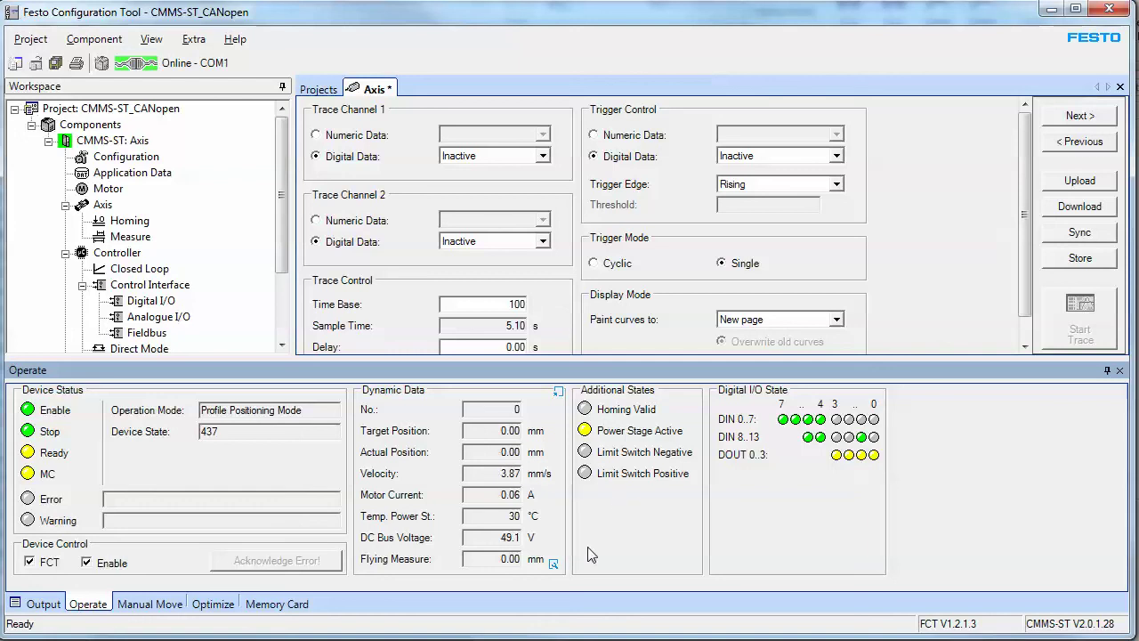
left_click(150, 604)
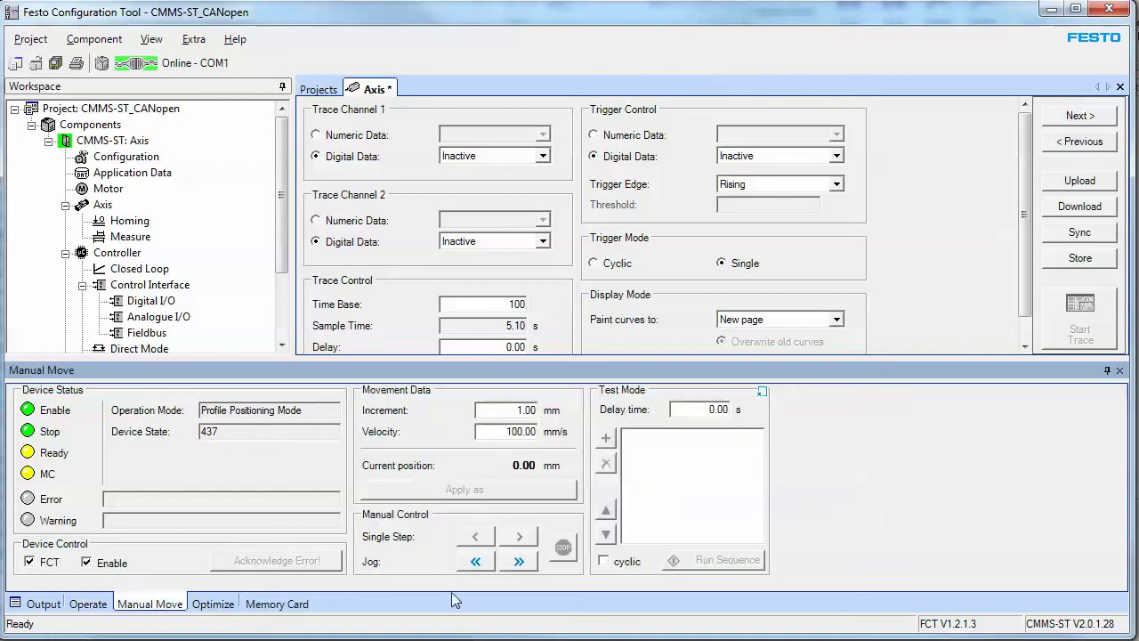
Jog the axis forward and back, then home it at its actual position and acknowledge success
left_click(515, 565)
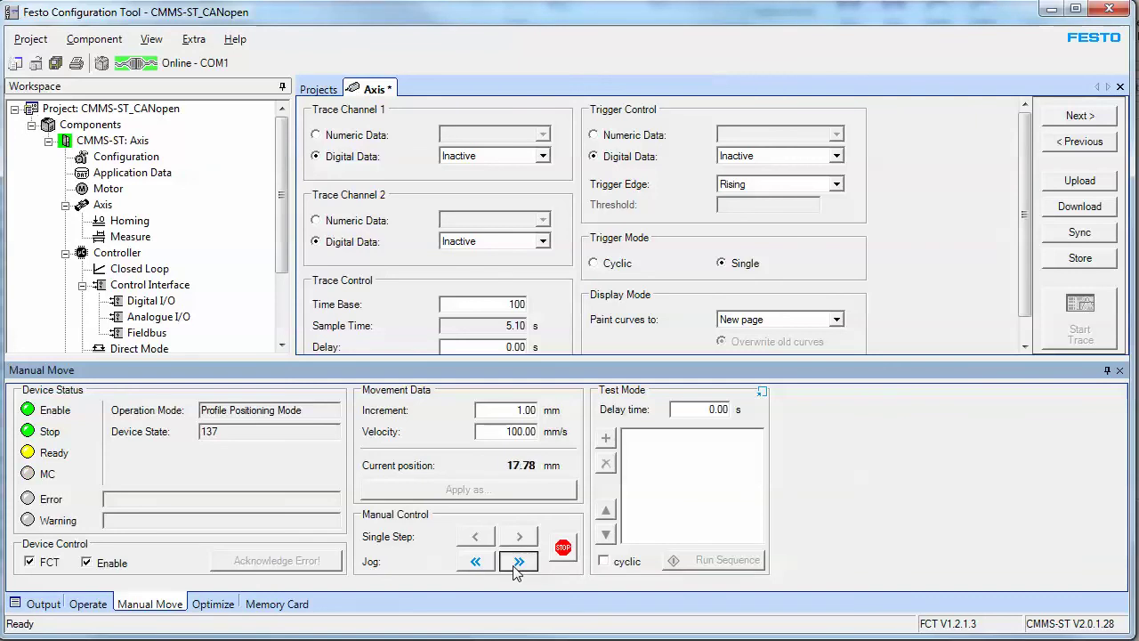
left_click(475, 563)
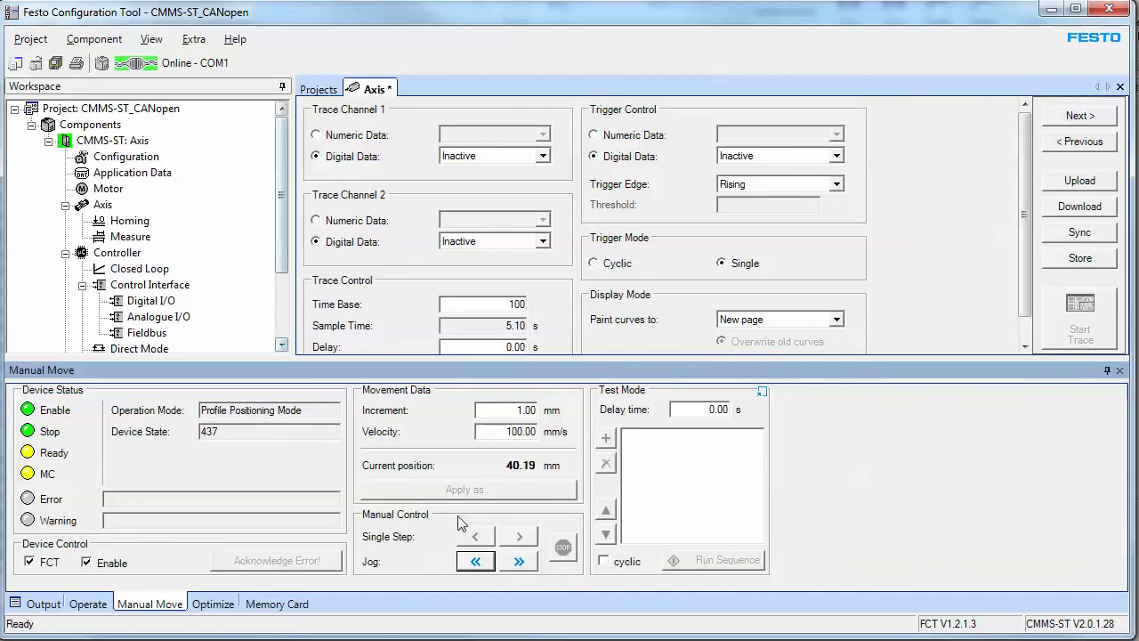
left_click(102, 605)
left_click(129, 222)
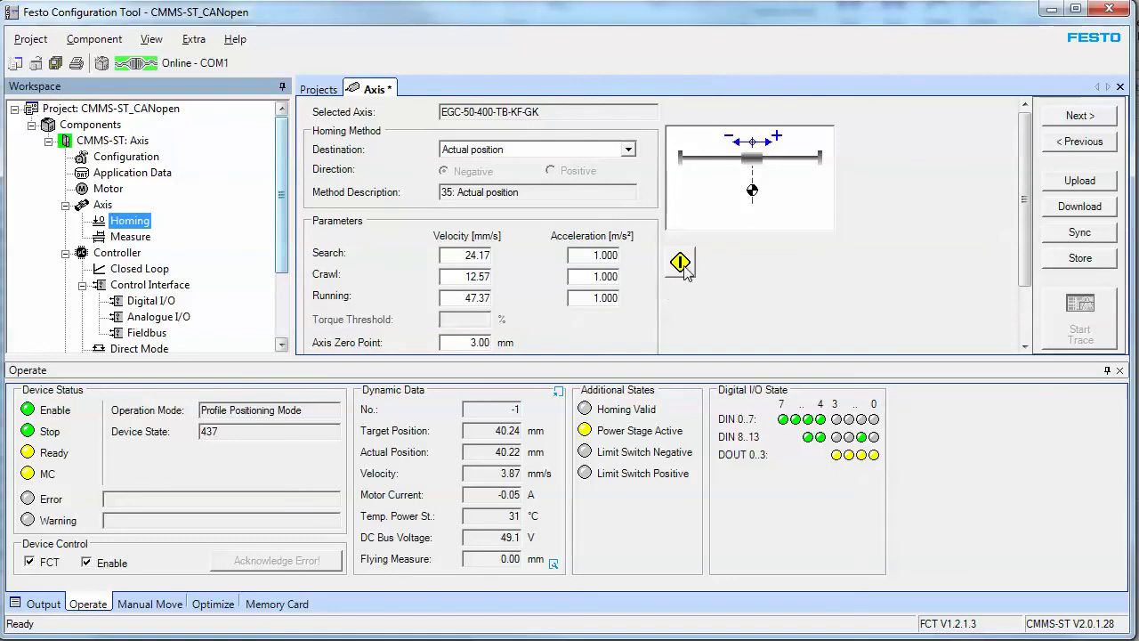
left_click(496, 431)
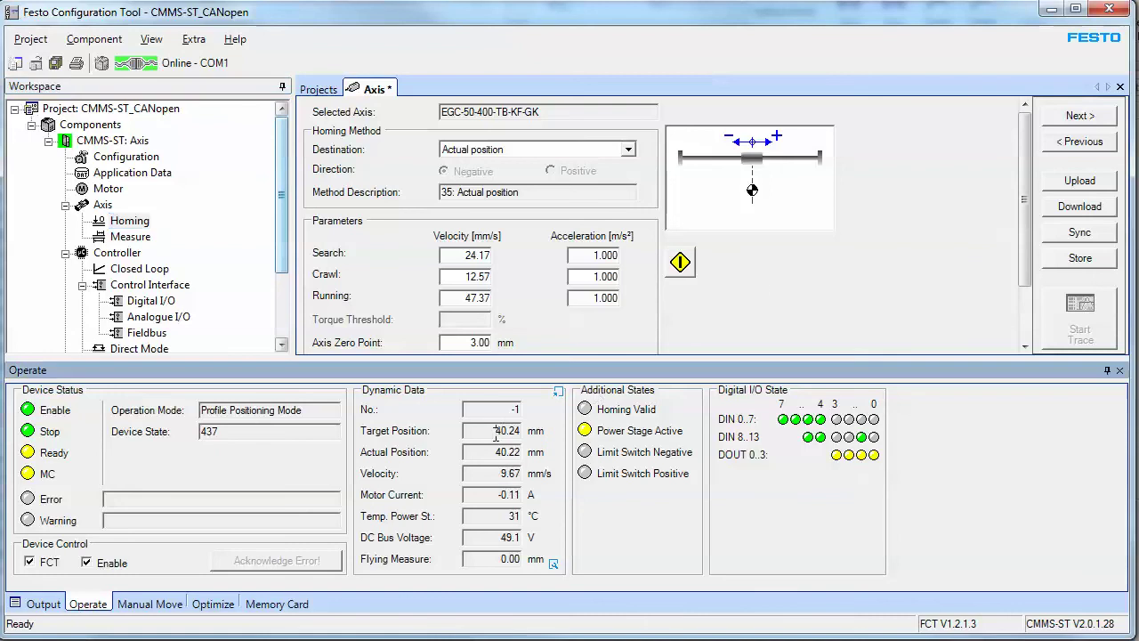
left_click(680, 263)
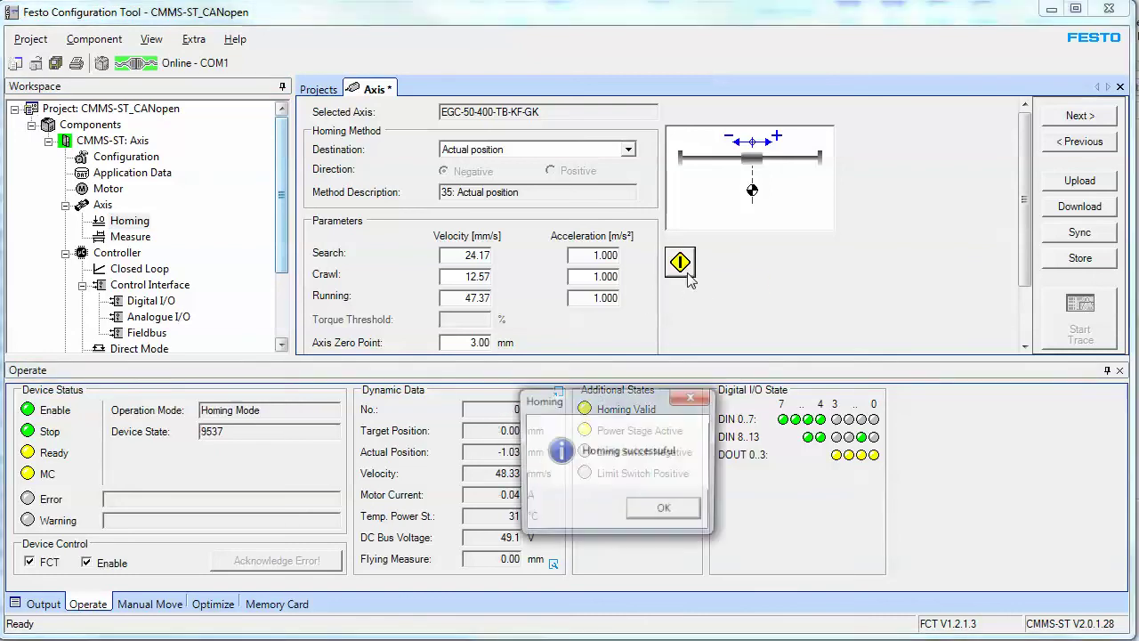
left_click(665, 511)
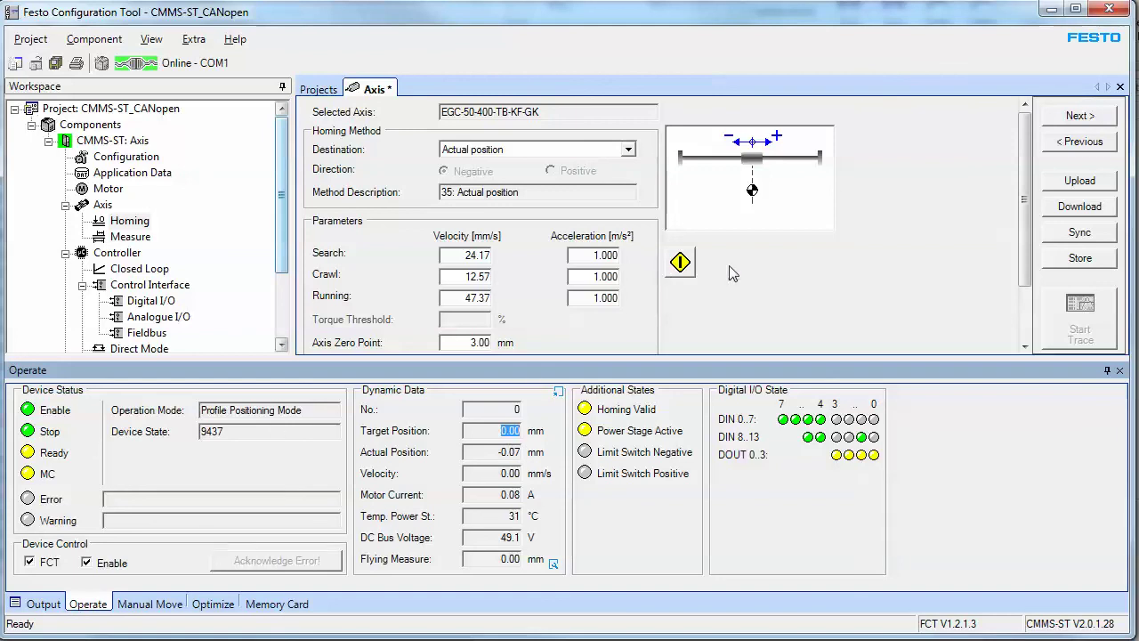
scroll(1024, 245, "down", 2)
scroll(1025, 245, "up", 2)
Set the Manual Move increment to 10 mm and single-step the axis forward to 19.85 mm
left_click(150, 605)
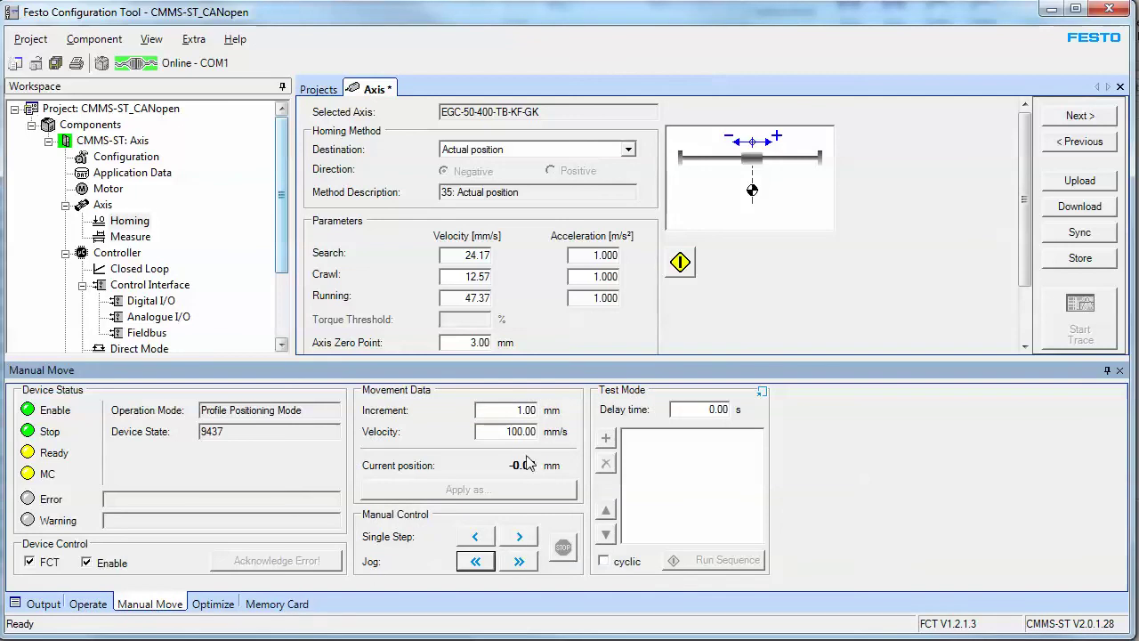
left_click(517, 409)
key("Tab")
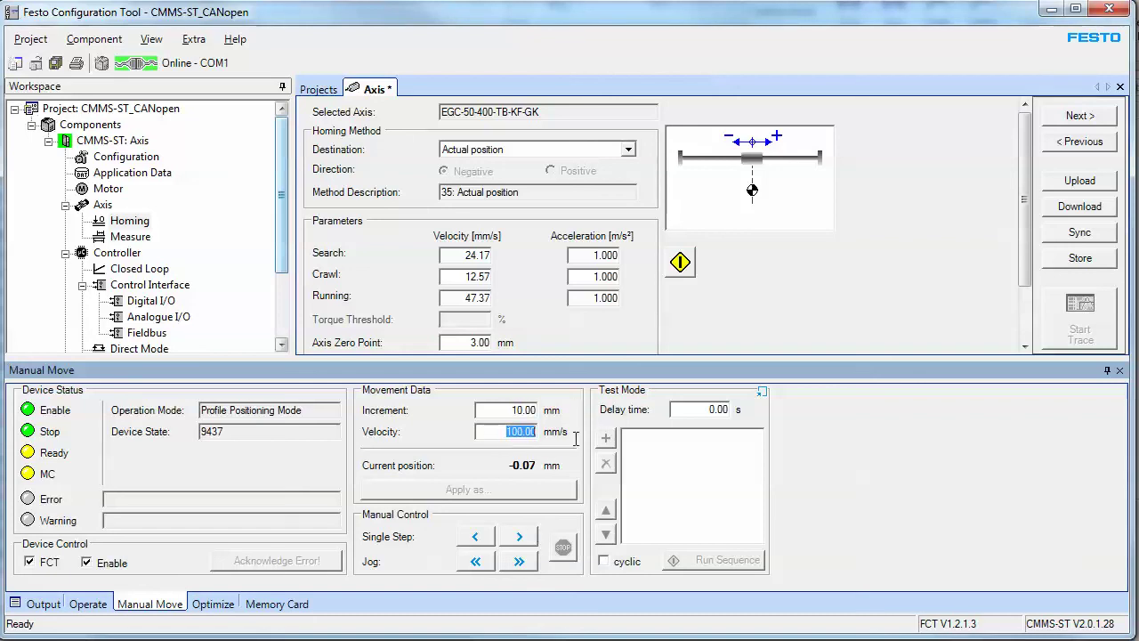
left_click(519, 540)
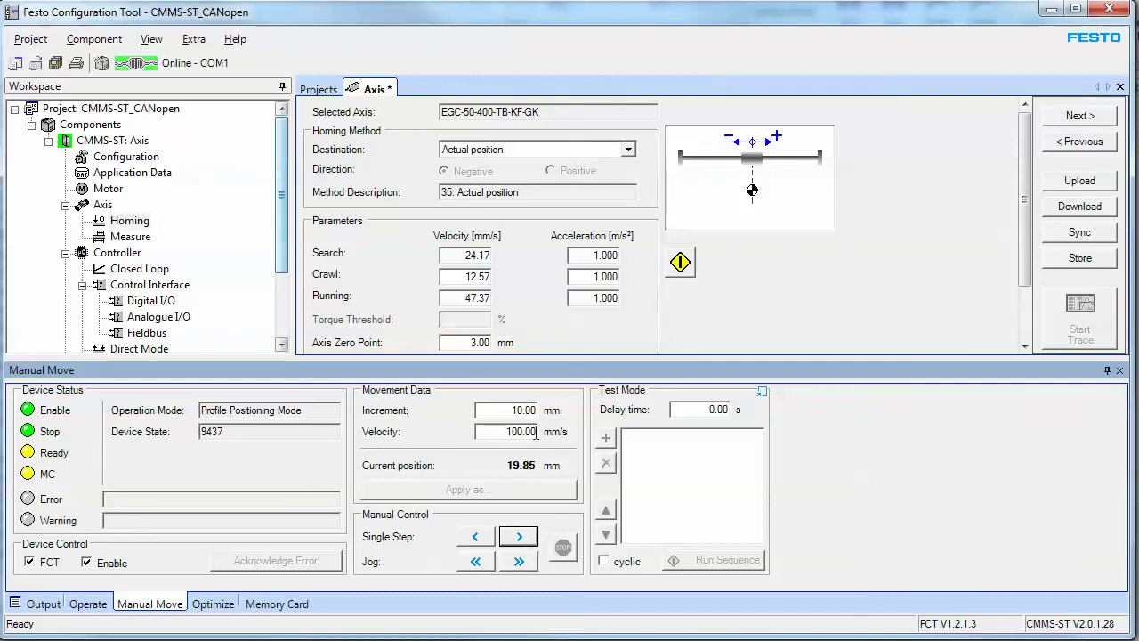
scroll(288, 278, "down", 2)
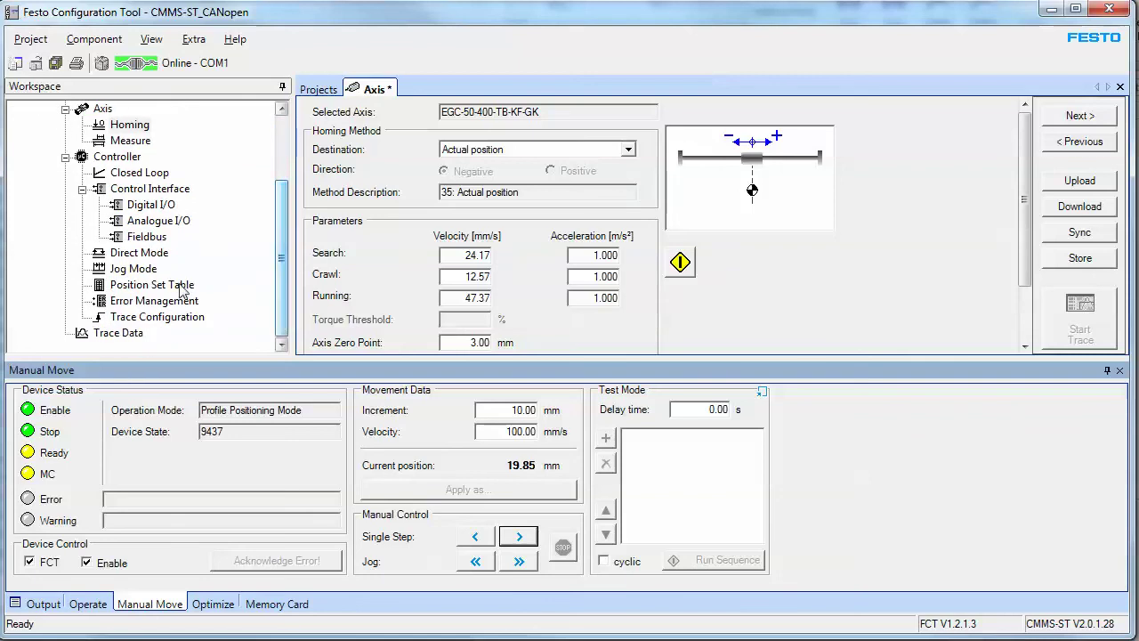
In the Position Set Table, enter positions 40, 54 and 44 mm for records 1–3
left_click(143, 285)
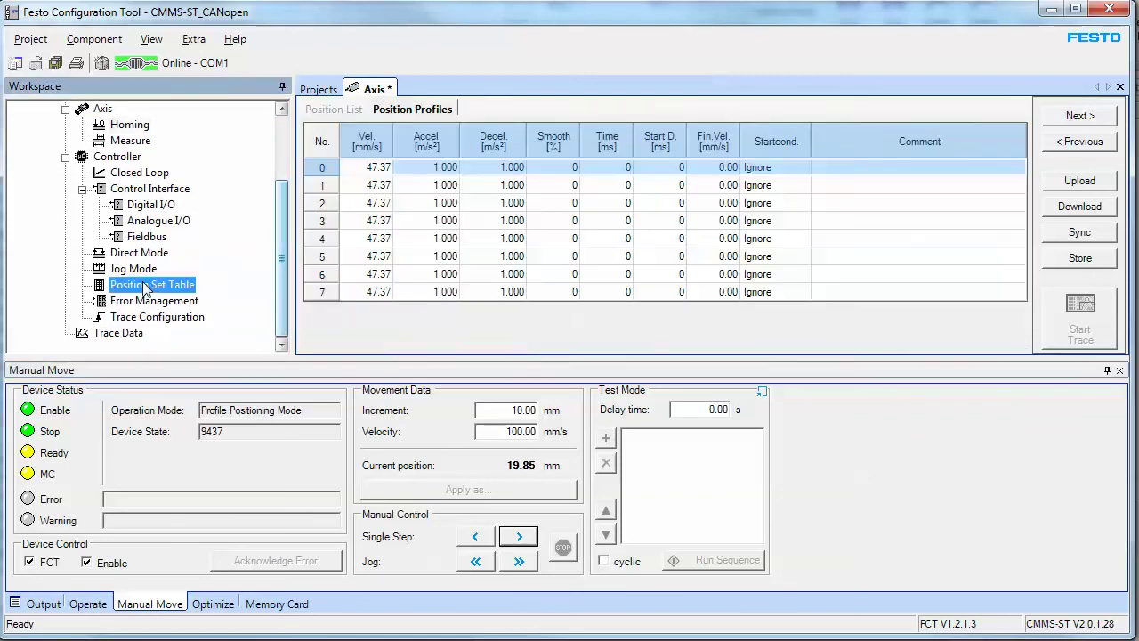
left_click(322, 185)
left_click(336, 110)
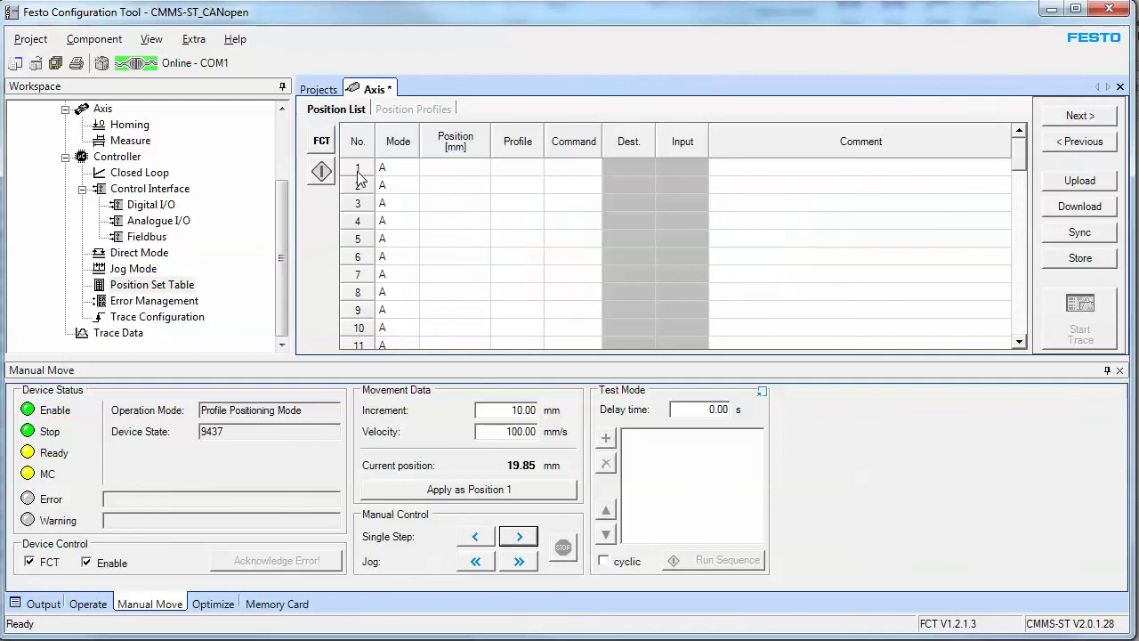
left_click(444, 171)
type("40")
key("Return")
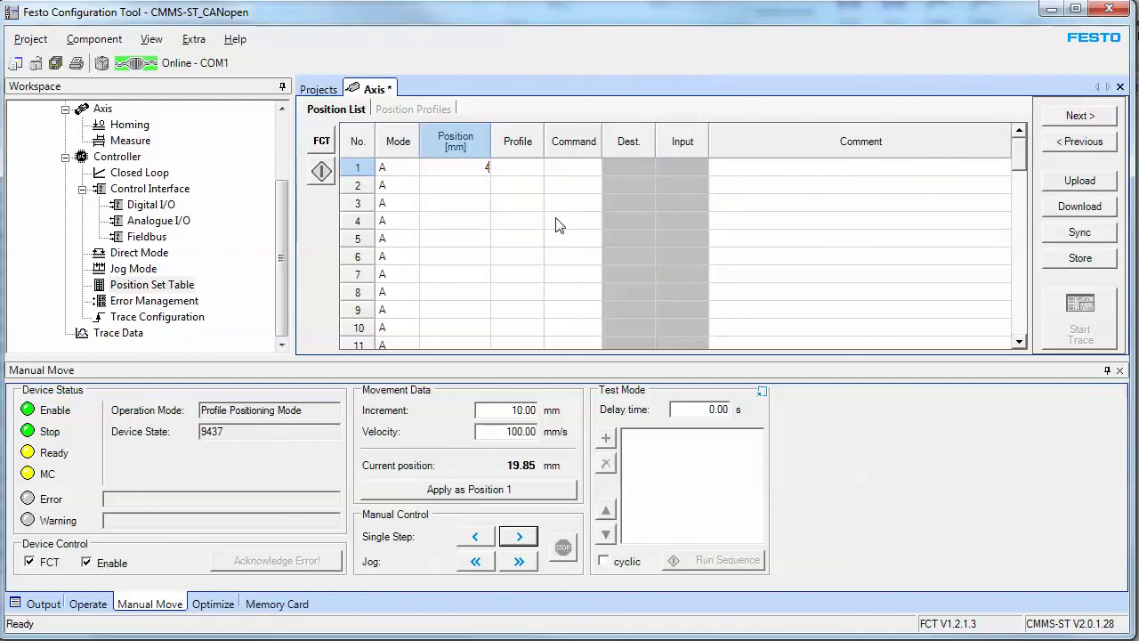
left_click(462, 187)
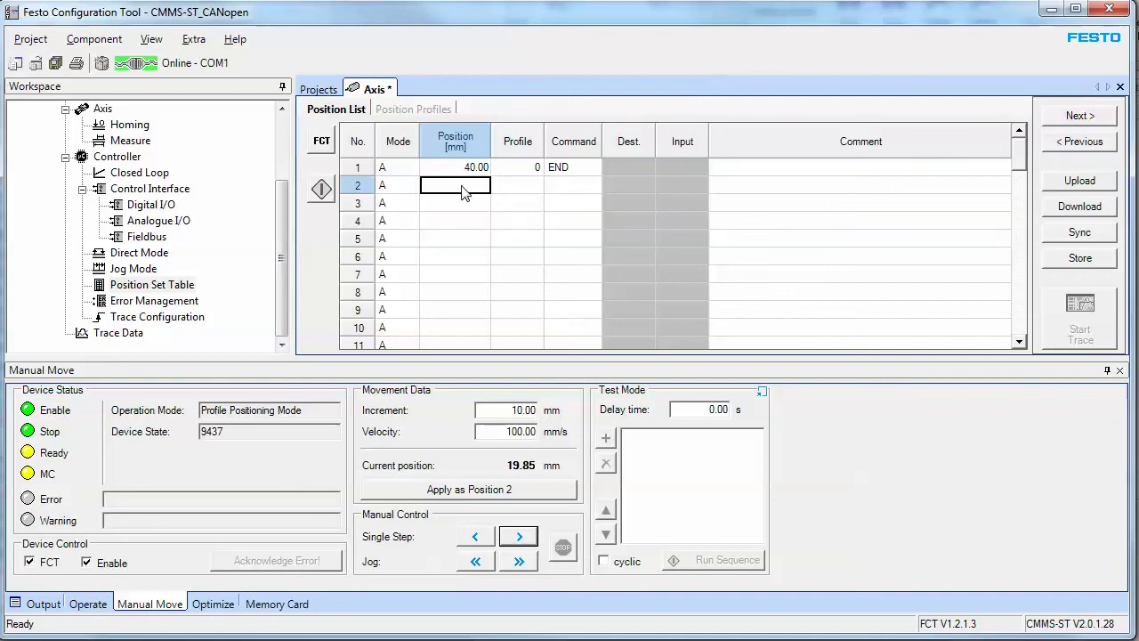
type("54")
key("Return")
left_click(478, 206)
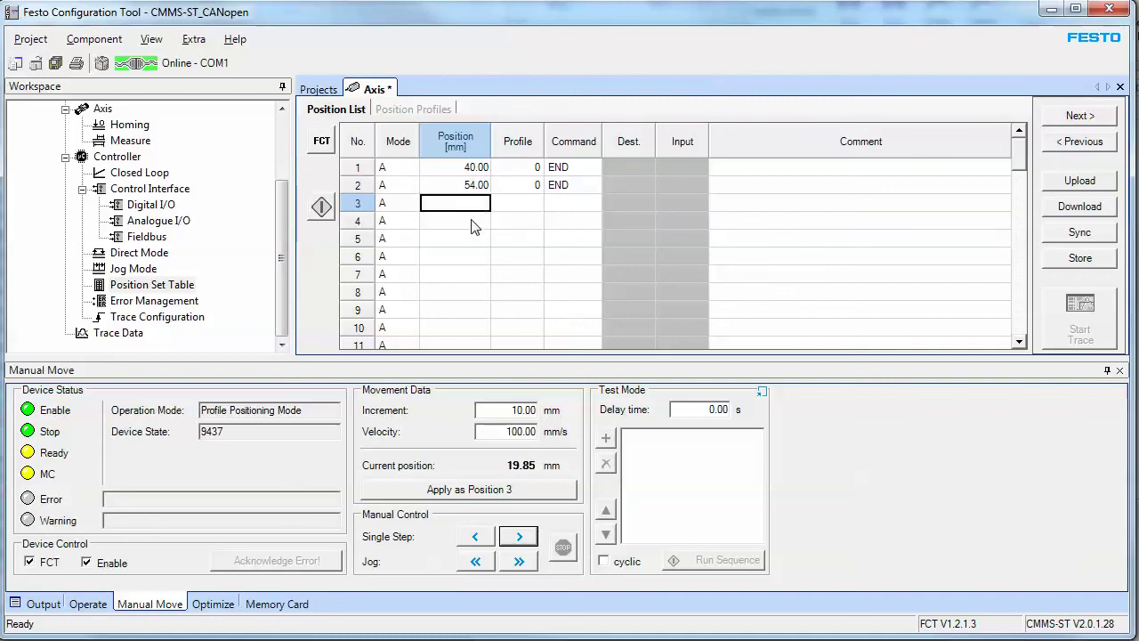
type("44")
key("Return")
Assign profile 1 to position record 2 and send the records to the drive
left_click(525, 186)
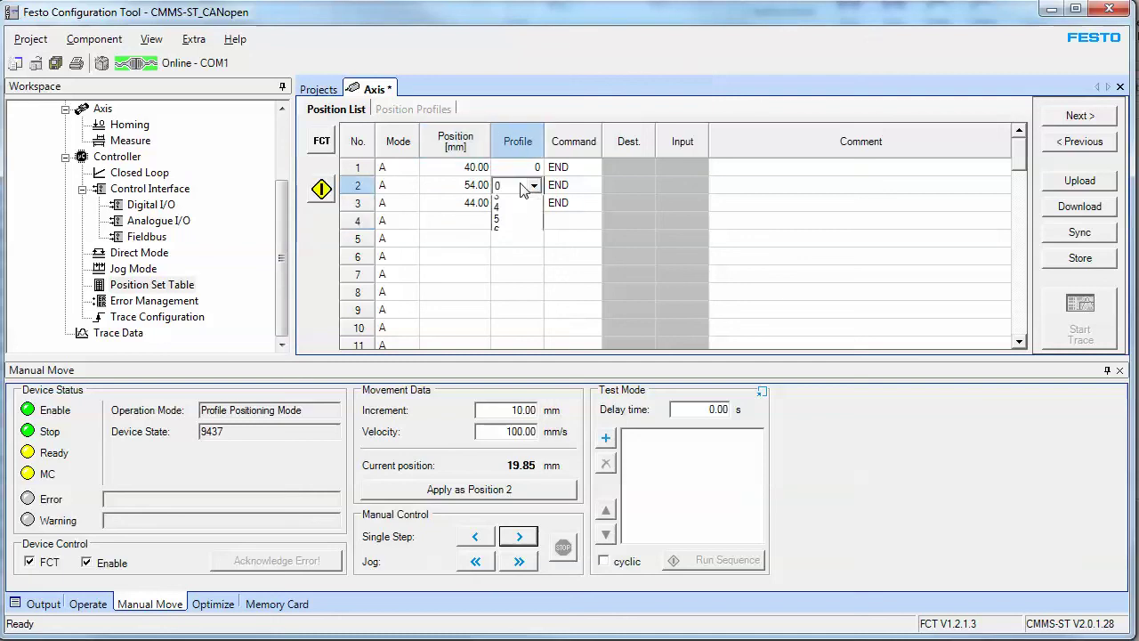
left_click(496, 221)
left_click(458, 211)
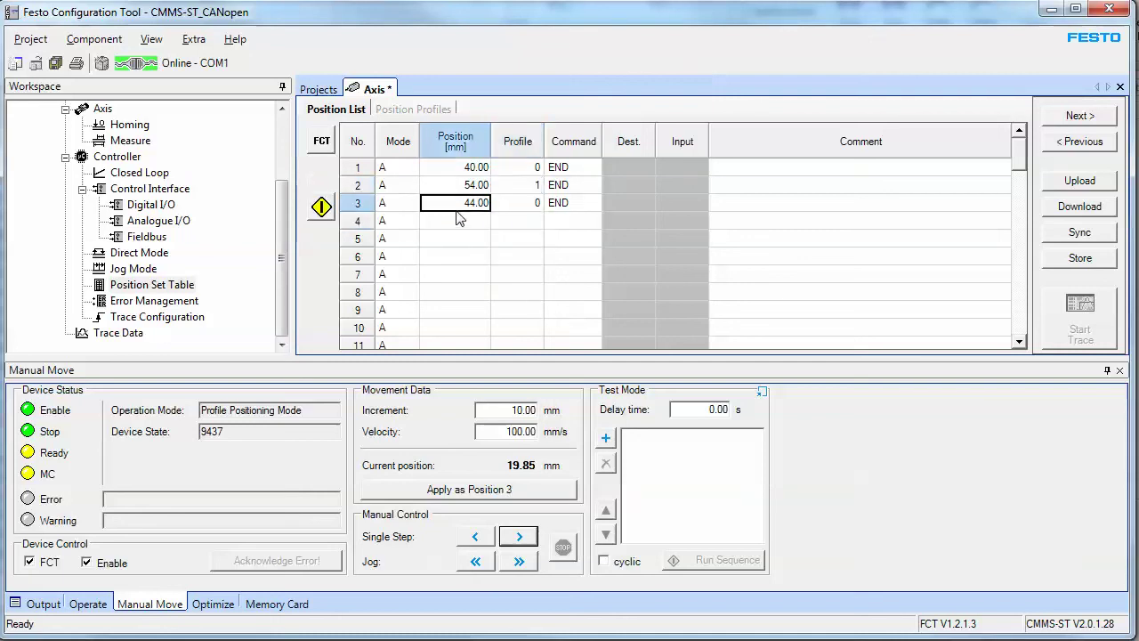
left_click(1080, 206)
Download the records with the controller disabled, store them permanently in the device, and re-enable the drive
left_click(690, 512)
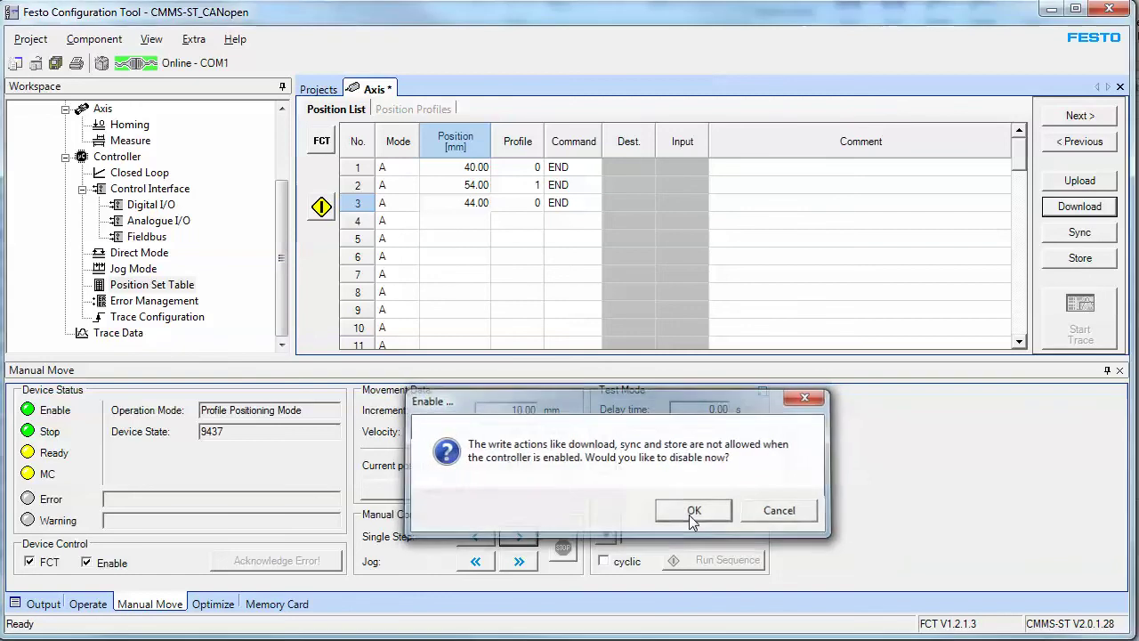
left_click(693, 515)
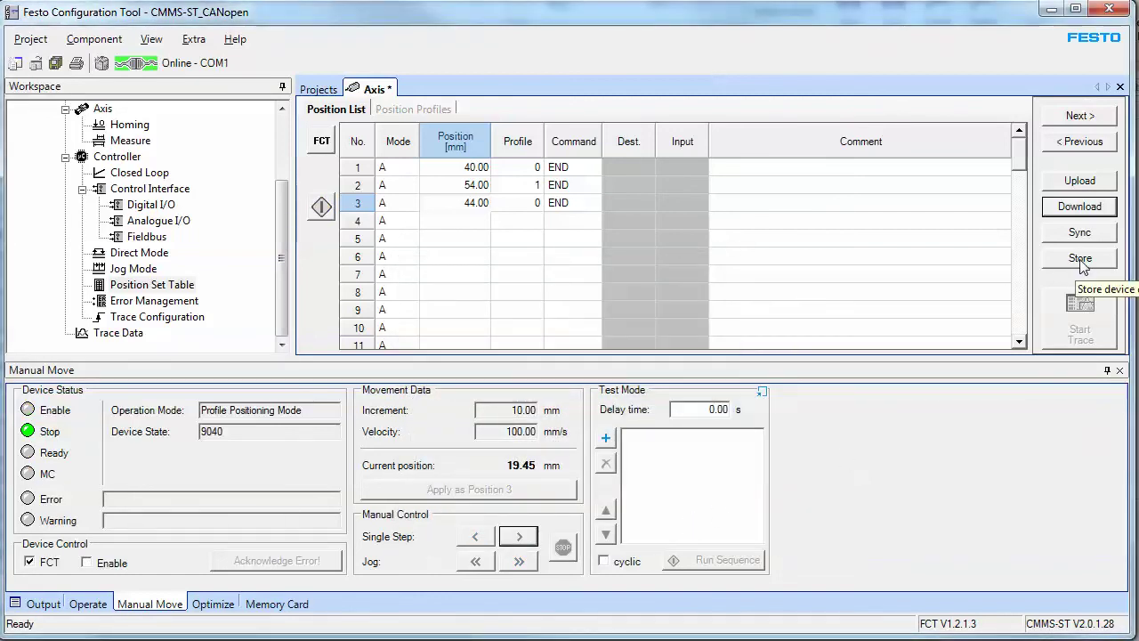
left_click(1079, 258)
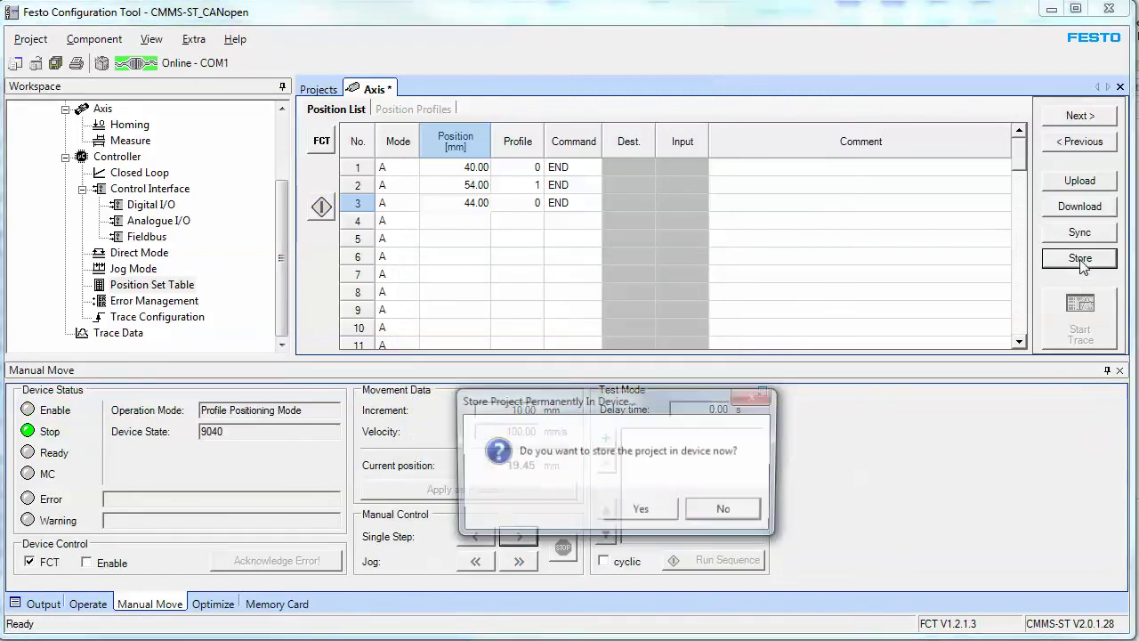
left_click(643, 512)
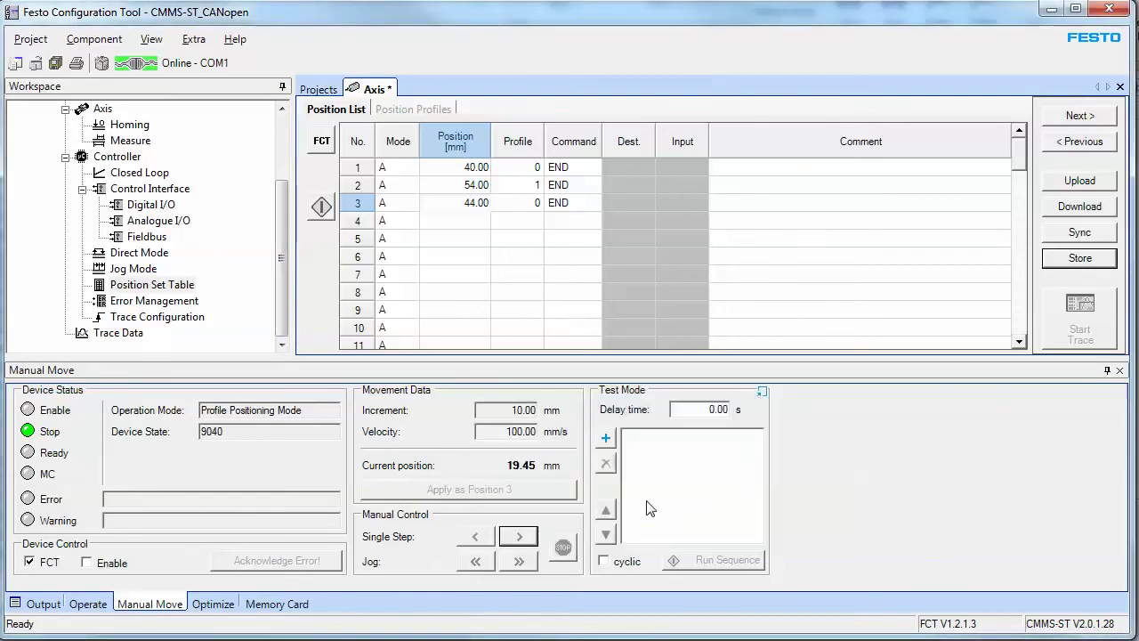
left_click(114, 571)
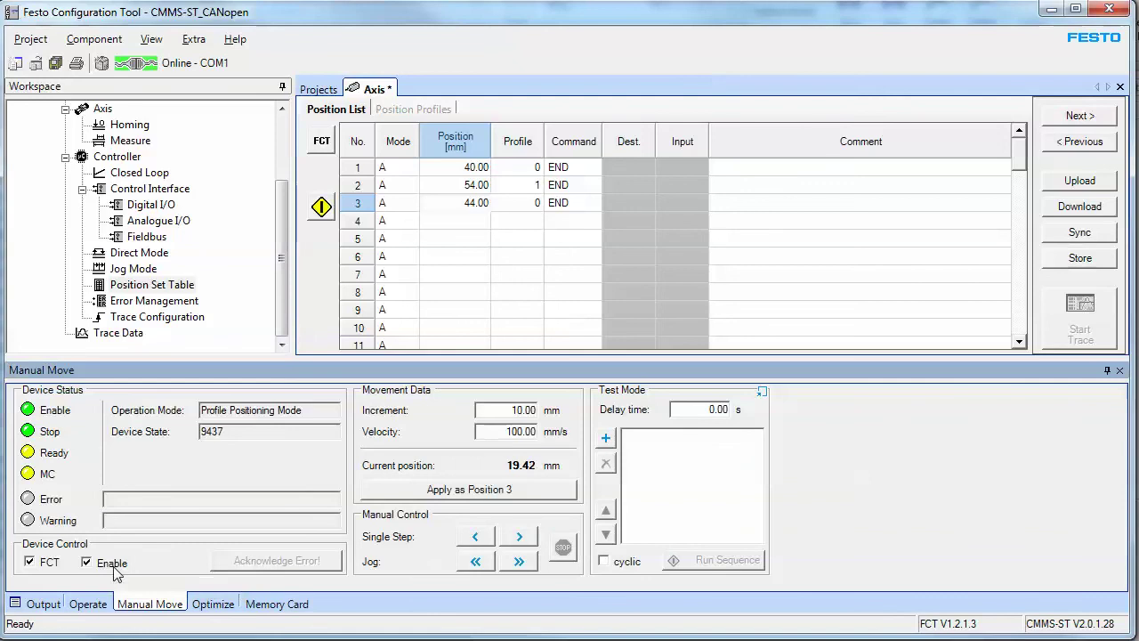
left_click(357, 171)
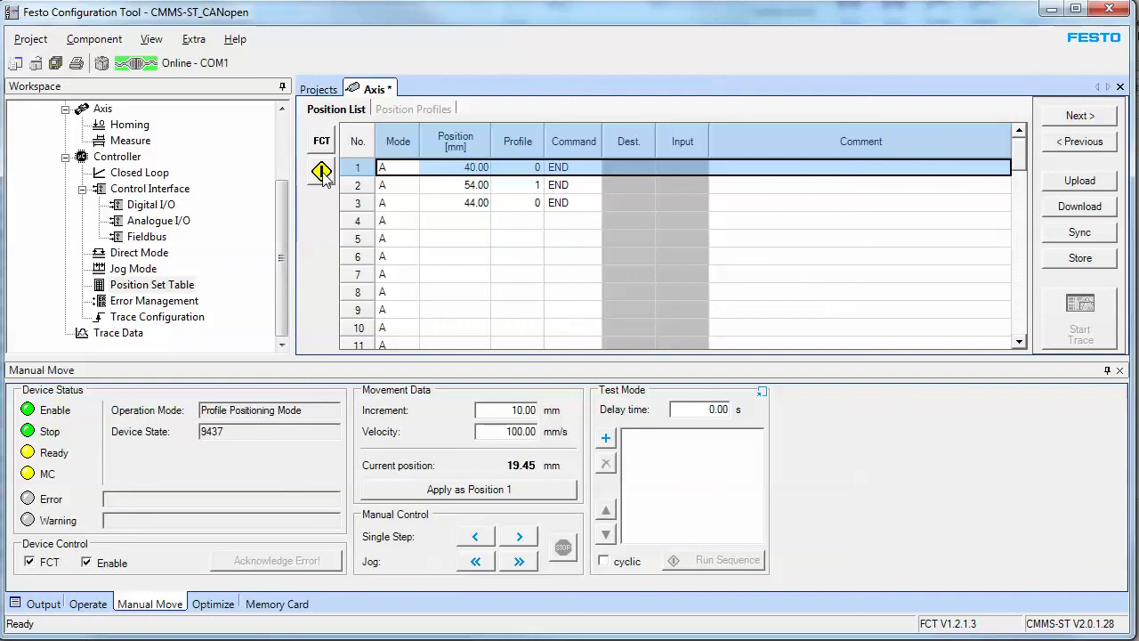
Disable the drive and enable it again with the live status readout showing
left_click(96, 564)
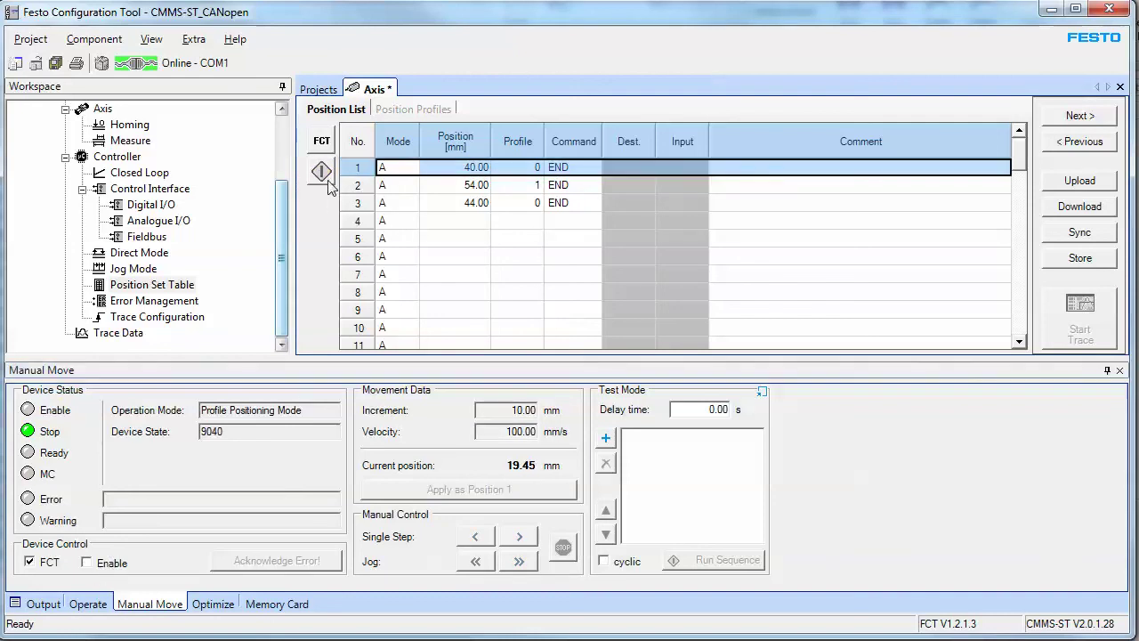
left_click(88, 603)
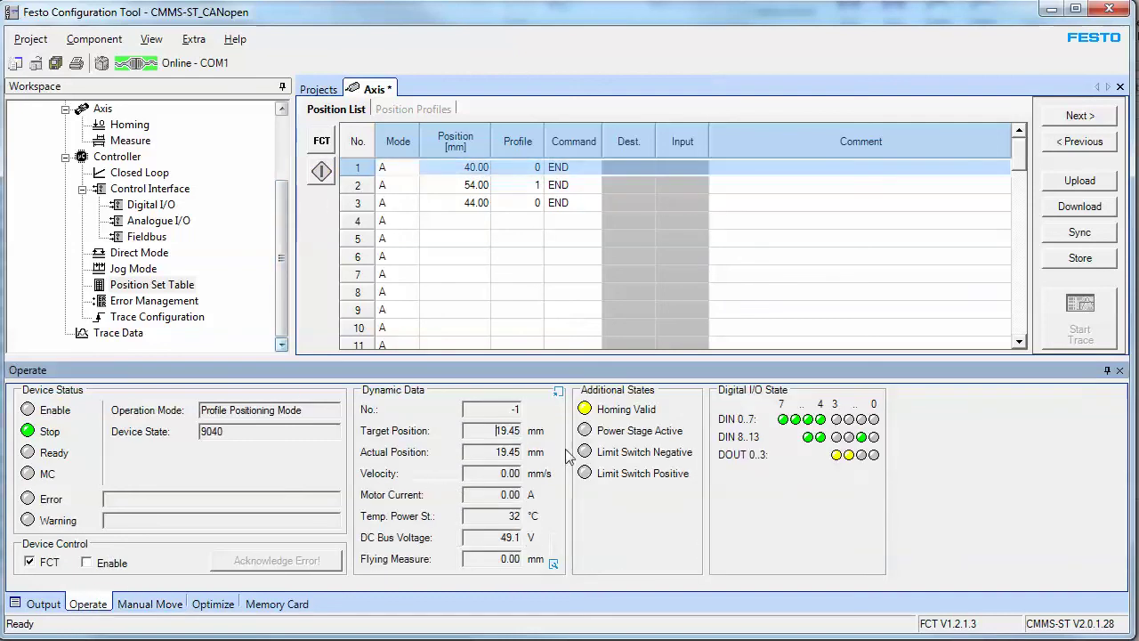
left_click(113, 565)
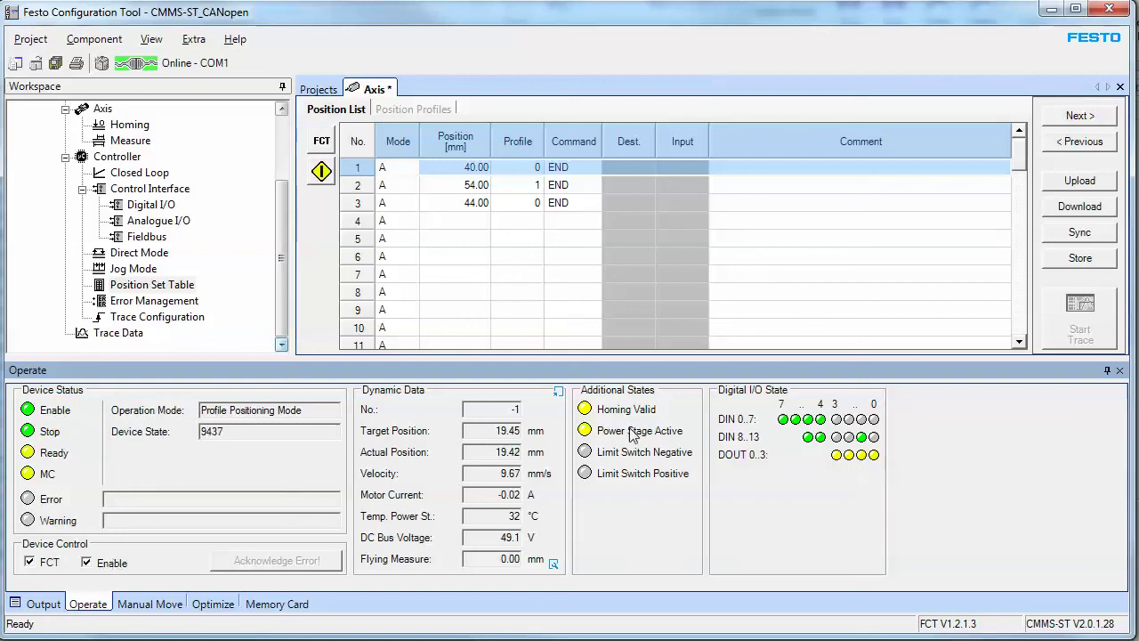
Run position records 1 and 2, driving the axis to 40 mm then 53.99 mm
left_click(323, 174)
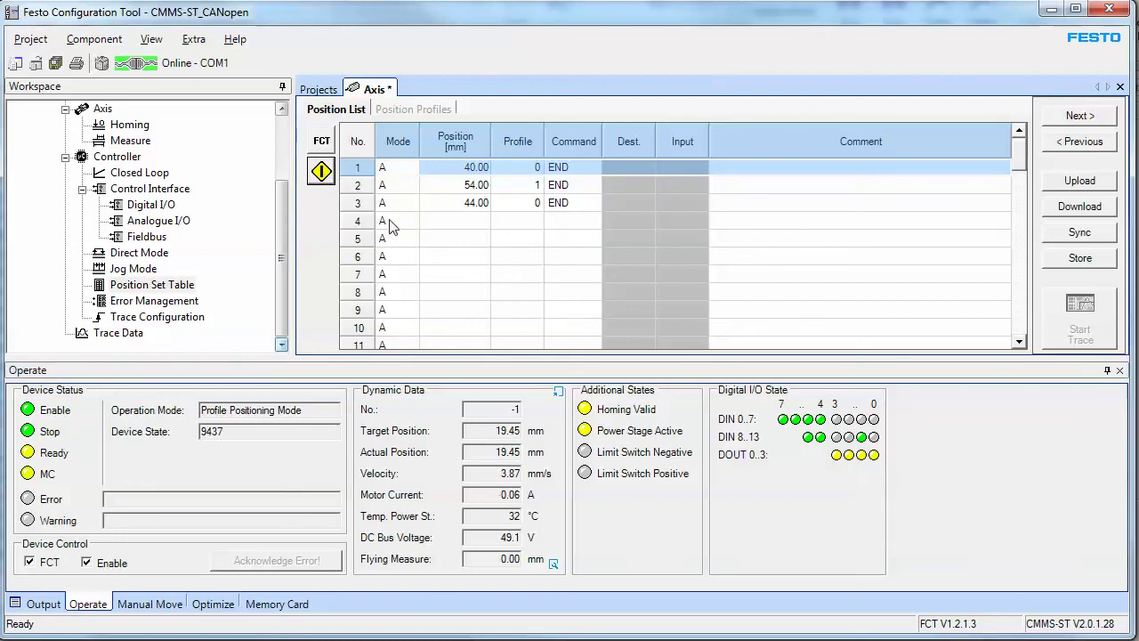
left_click(496, 432)
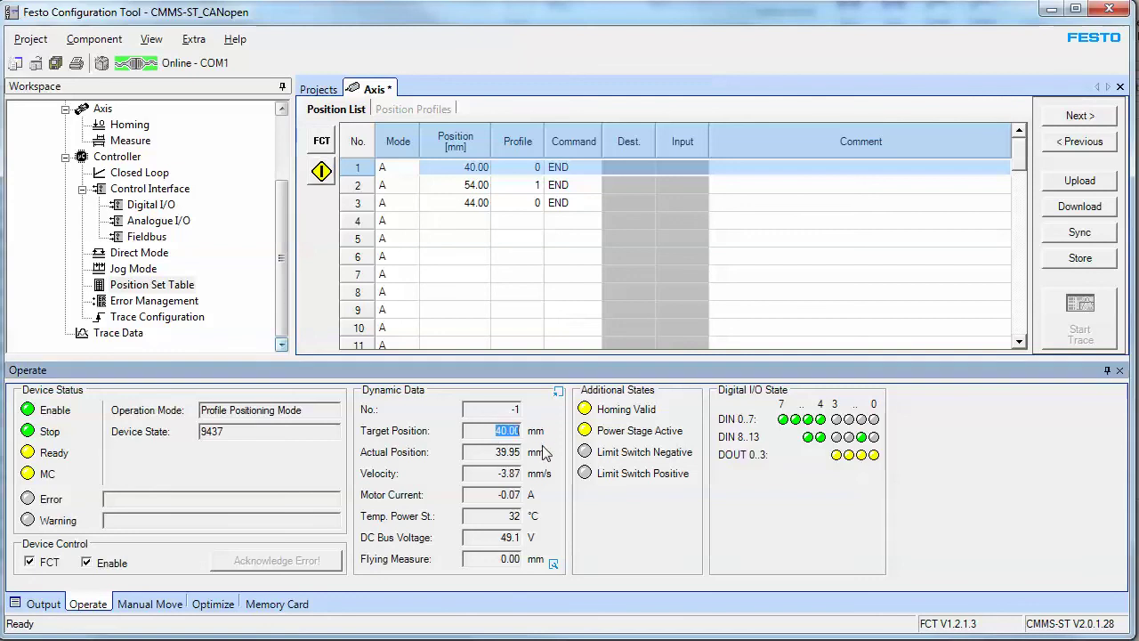
left_click(358, 188)
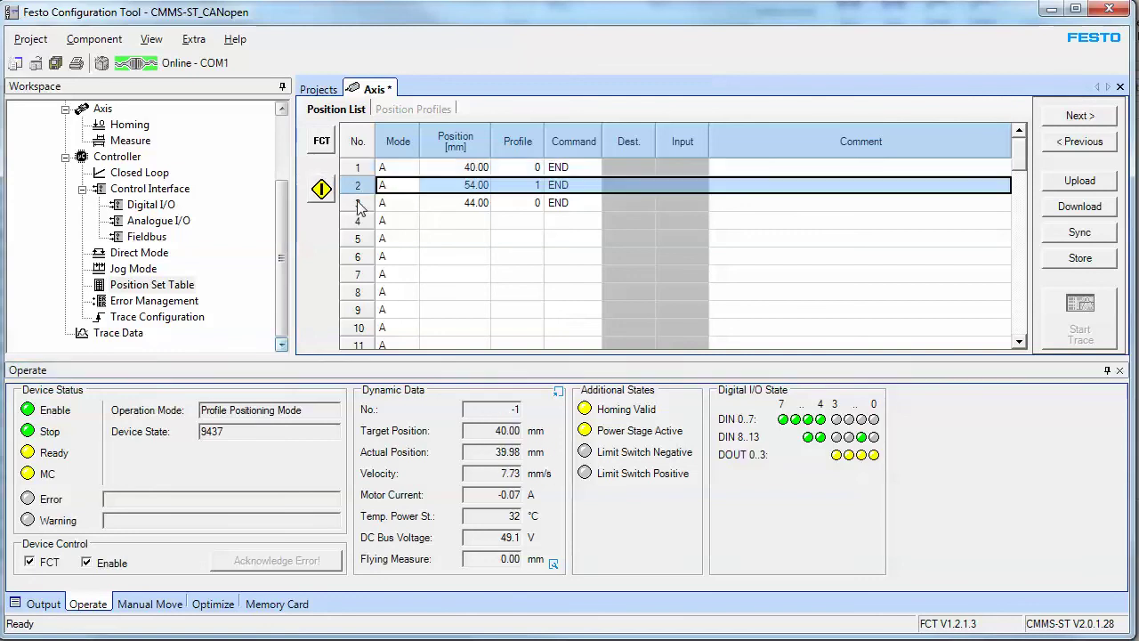
left_click(321, 188)
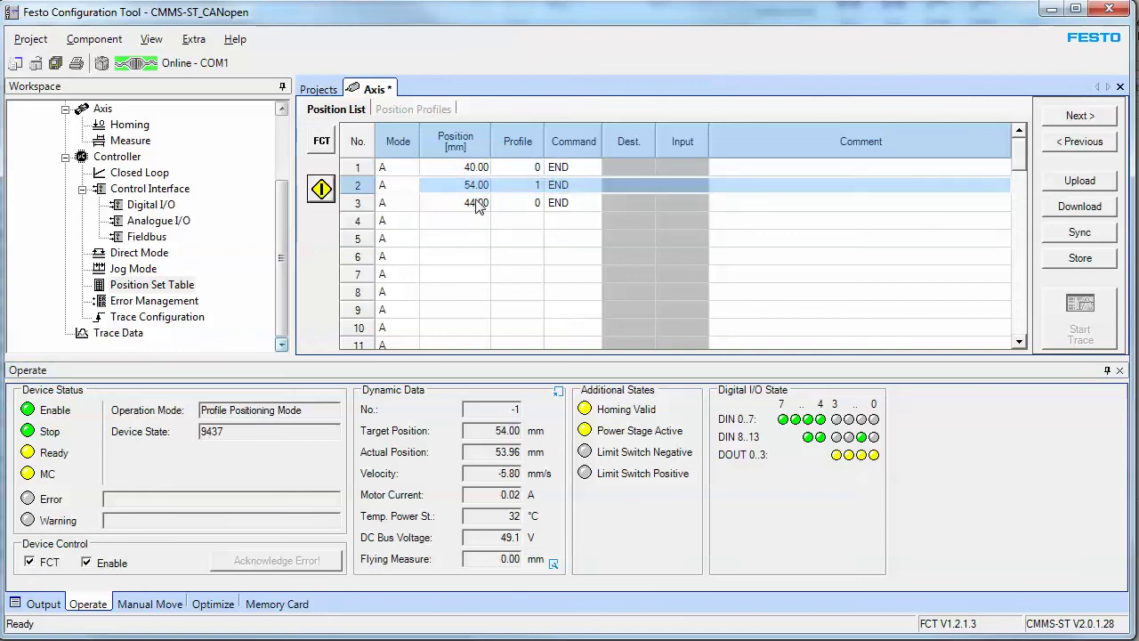
left_click(496, 431)
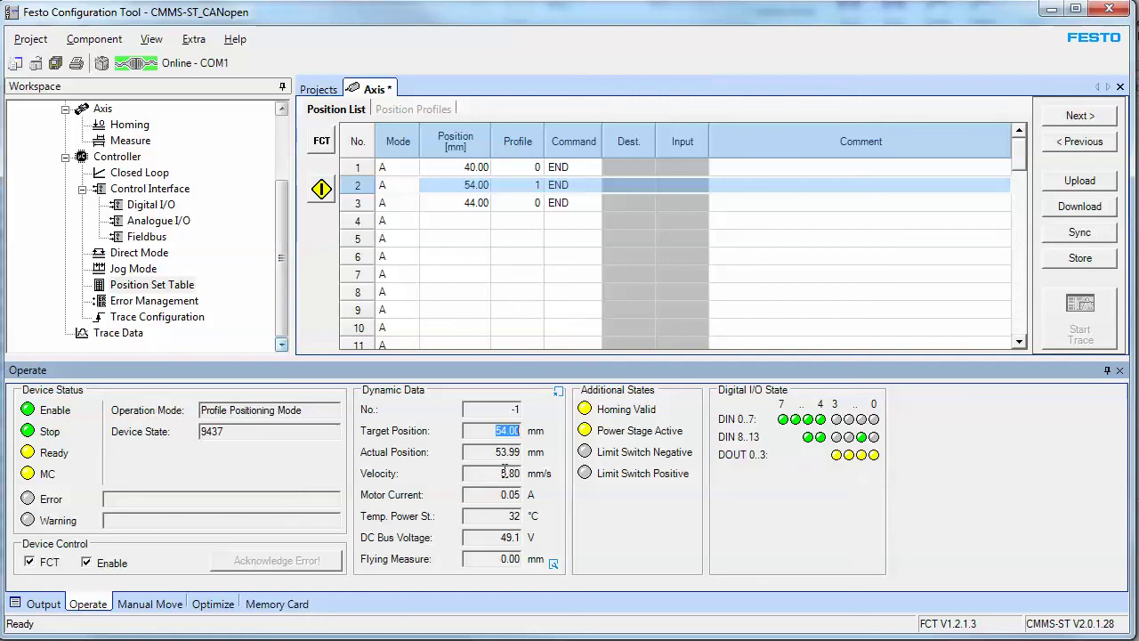
left_click(153, 608)
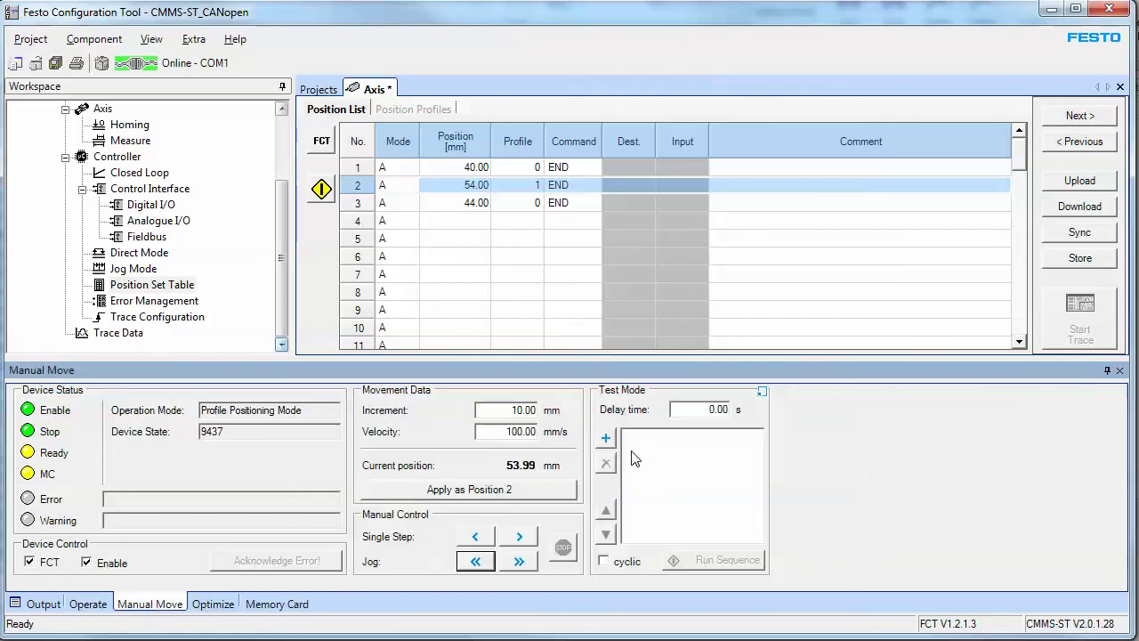
Build a cyclic test sequence of records 1 and 2, run it, then stop it
left_click(374, 173)
left_click(605, 438)
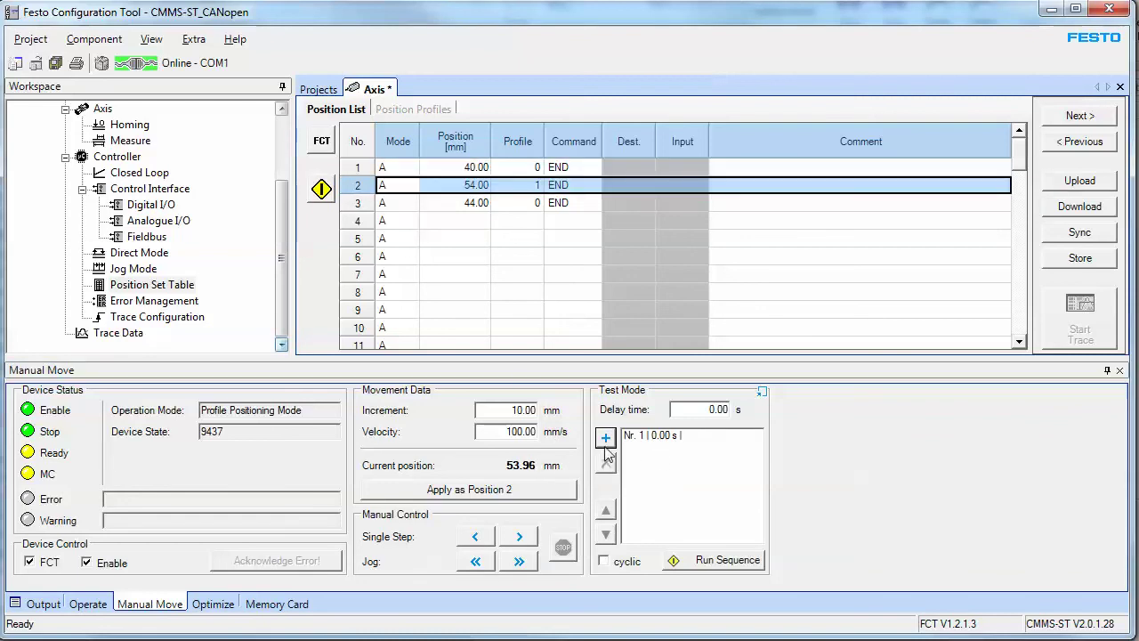
left_click(605, 439)
left_click(625, 562)
left_click(709, 564)
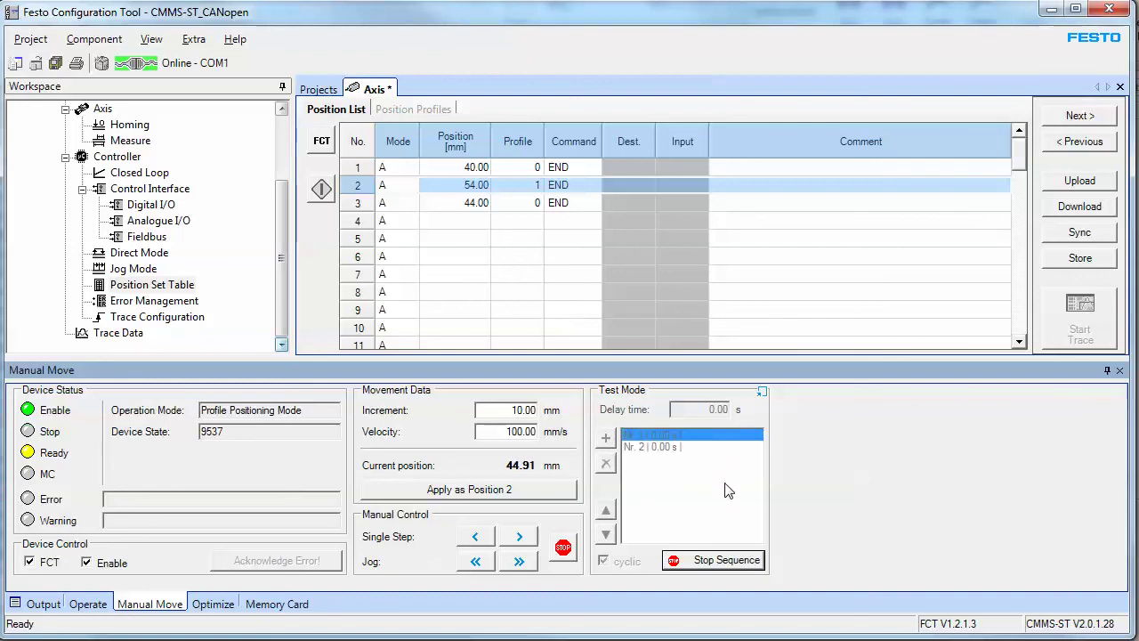
left_click(721, 565)
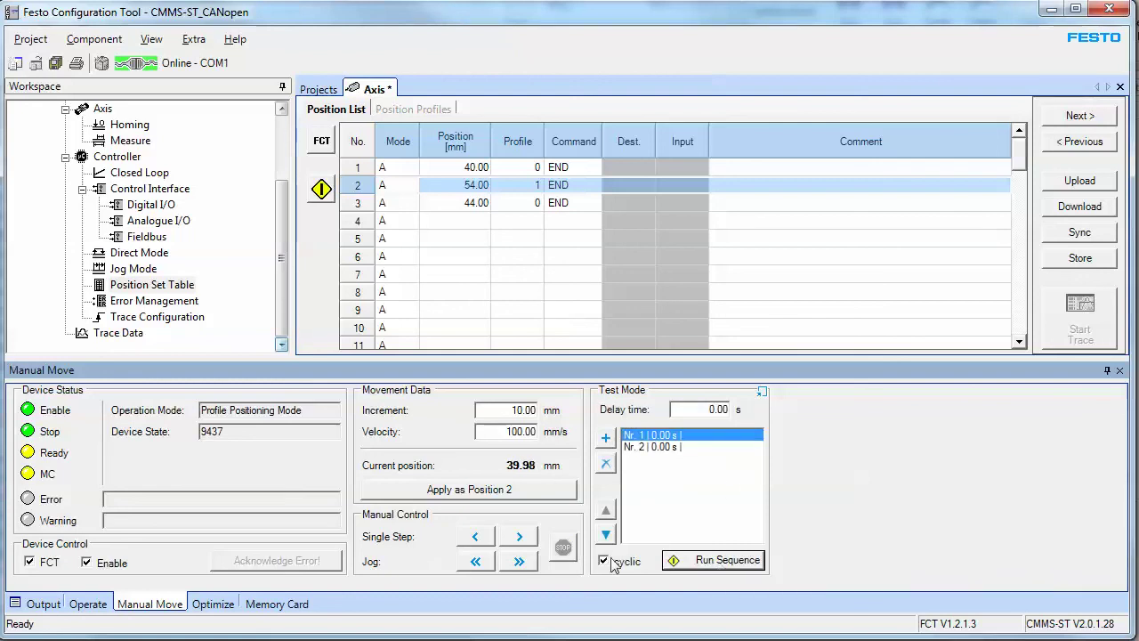
left_click(214, 605)
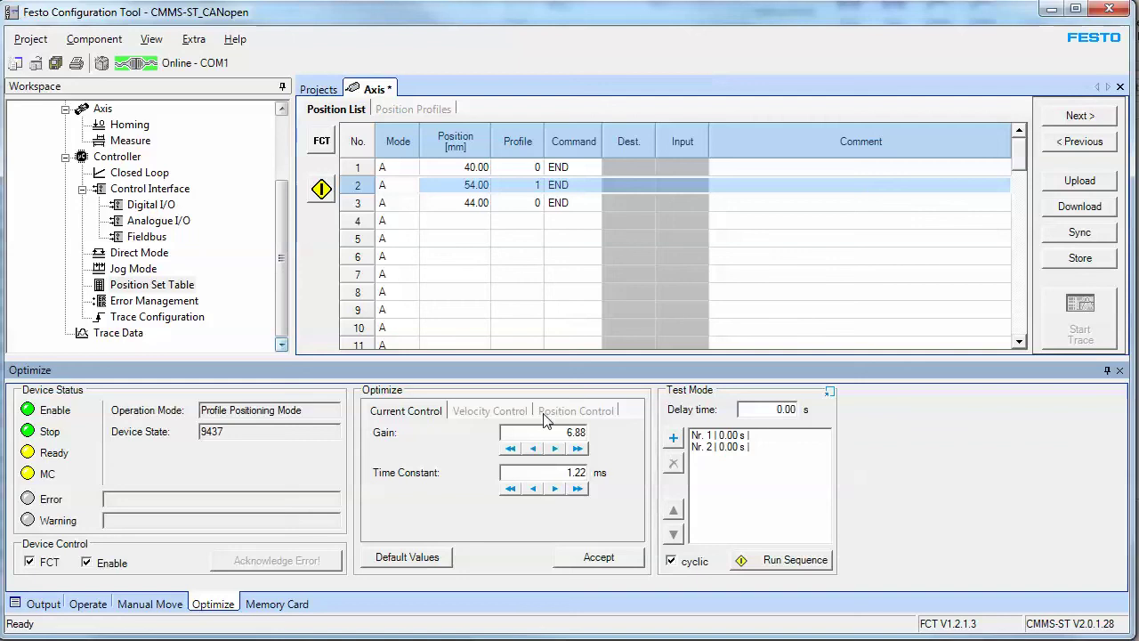
Show Dynamic Help for the Optimize tab, then open the CMMS-ST plug-in help Overview page
left_click(235, 39)
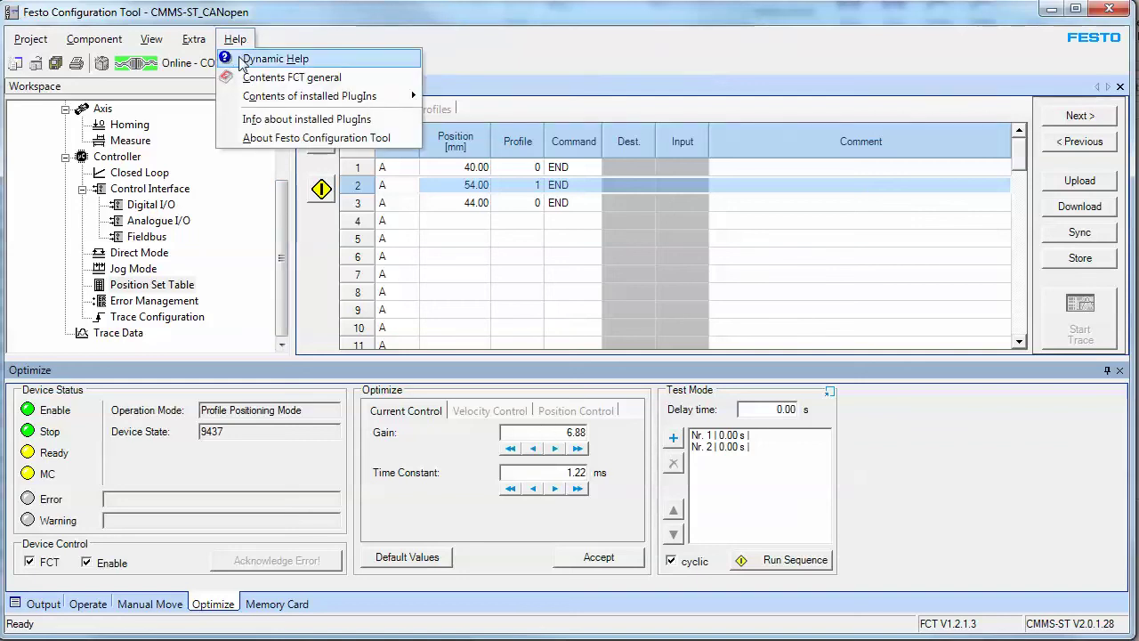
left_click(241, 61)
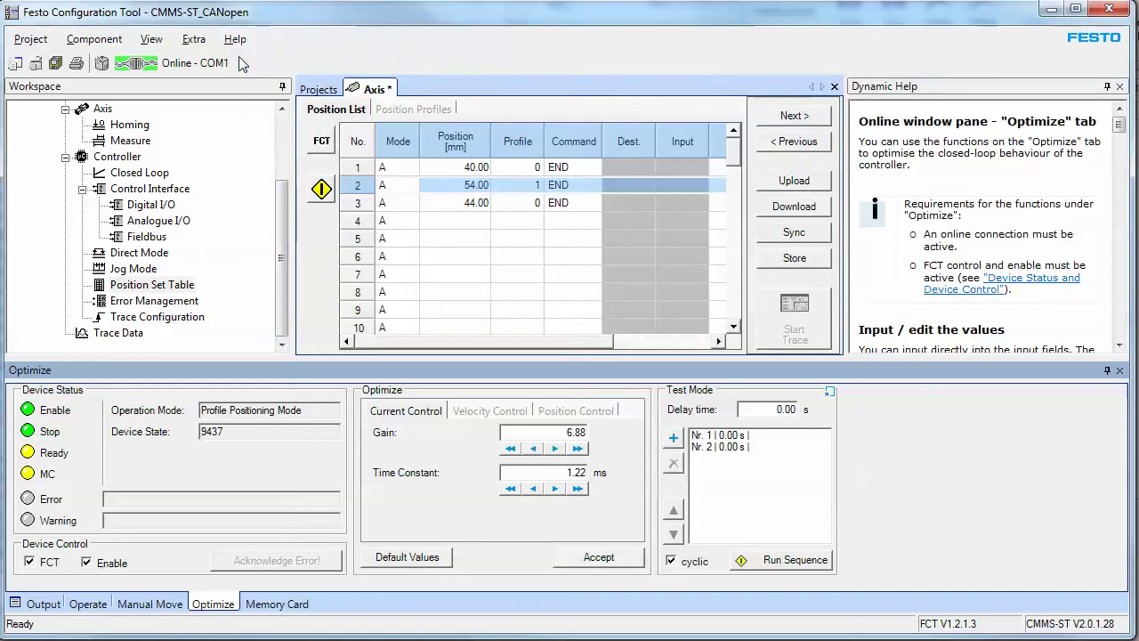
left_click(250, 42)
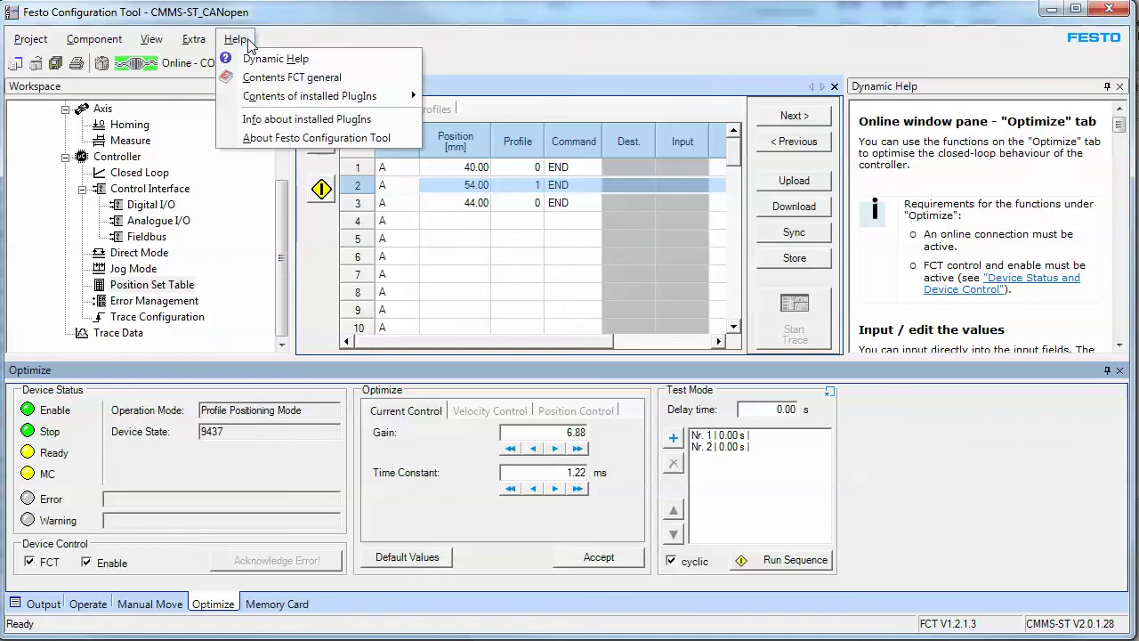
mouse_move(265, 98)
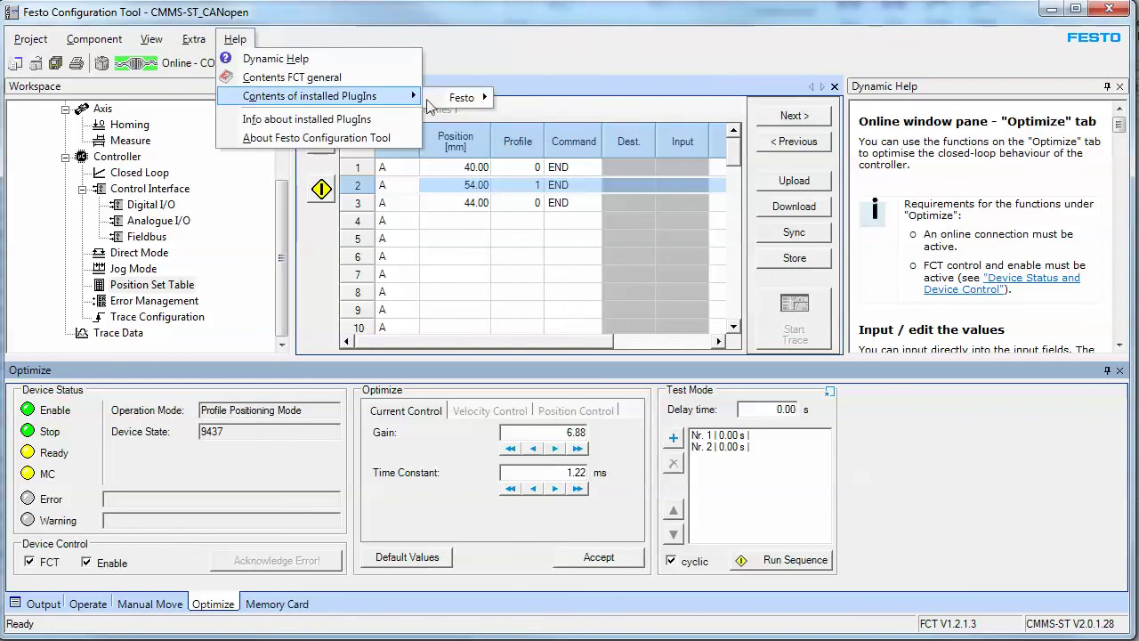
mouse_move(463, 103)
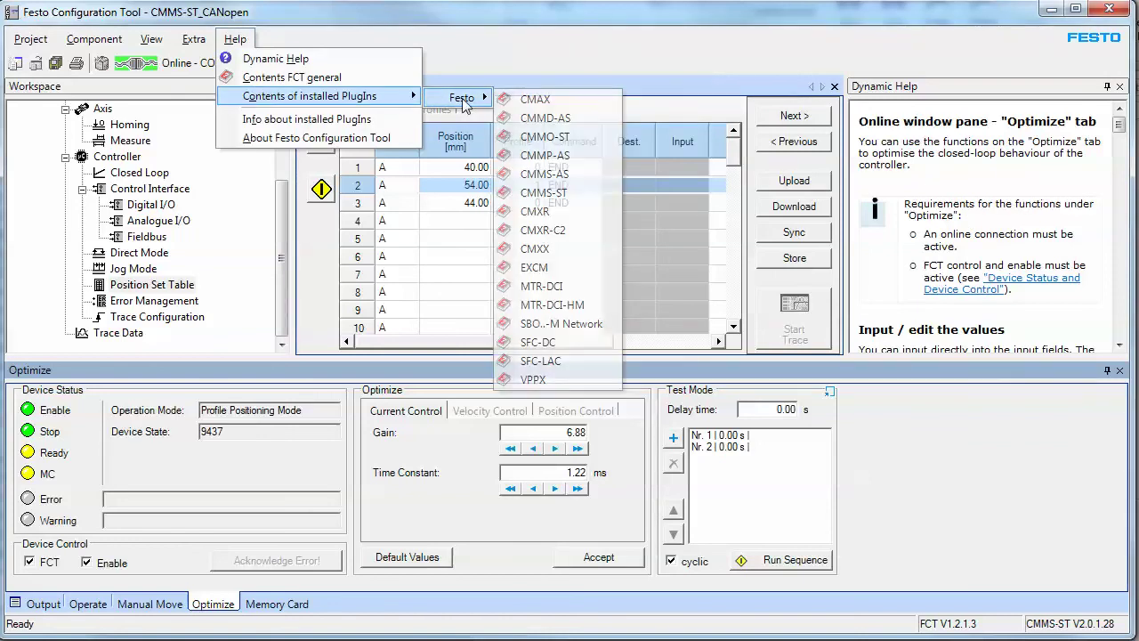
left_click(555, 194)
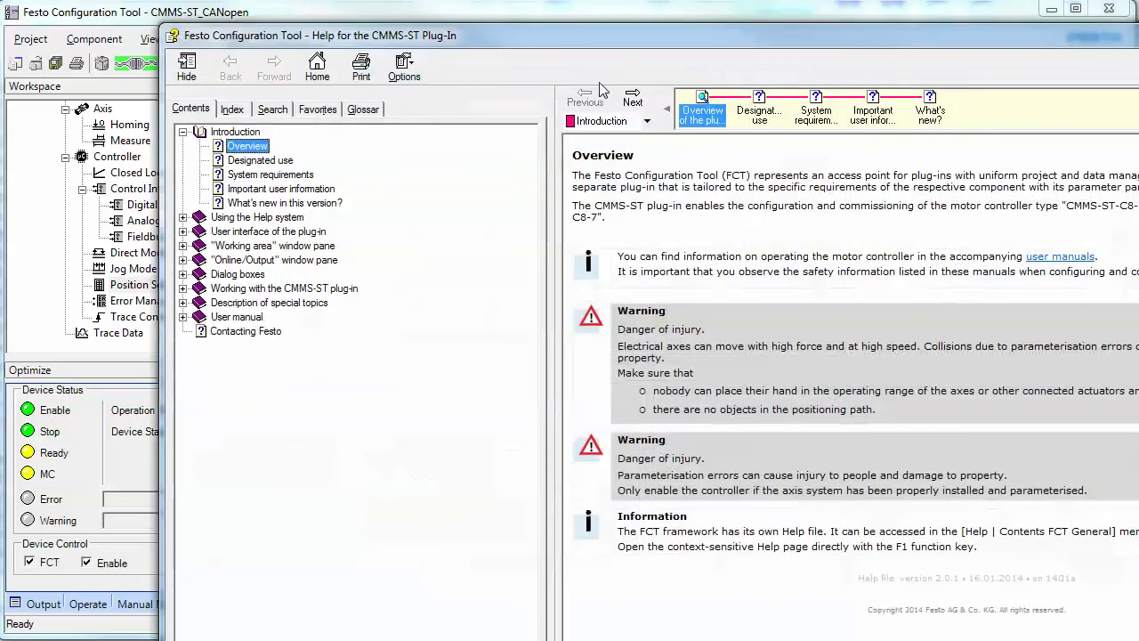
Enlarge the help window and open Description of special topics > Error handling > Errors and warnings
left_click_drag(322, 40, 166, 0)
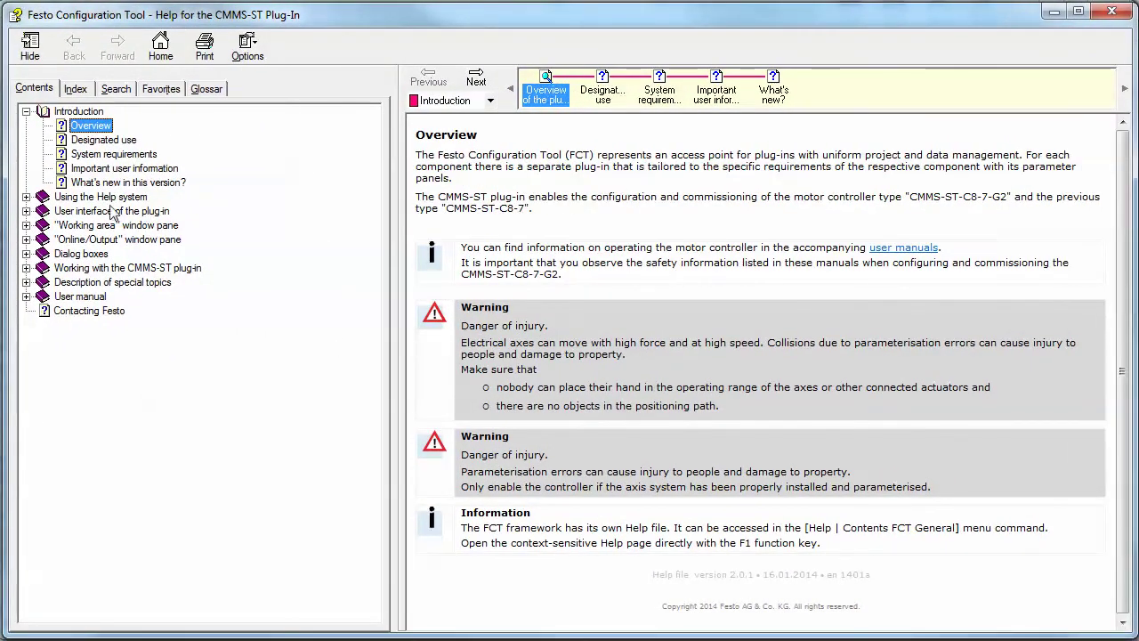
left_click(27, 283)
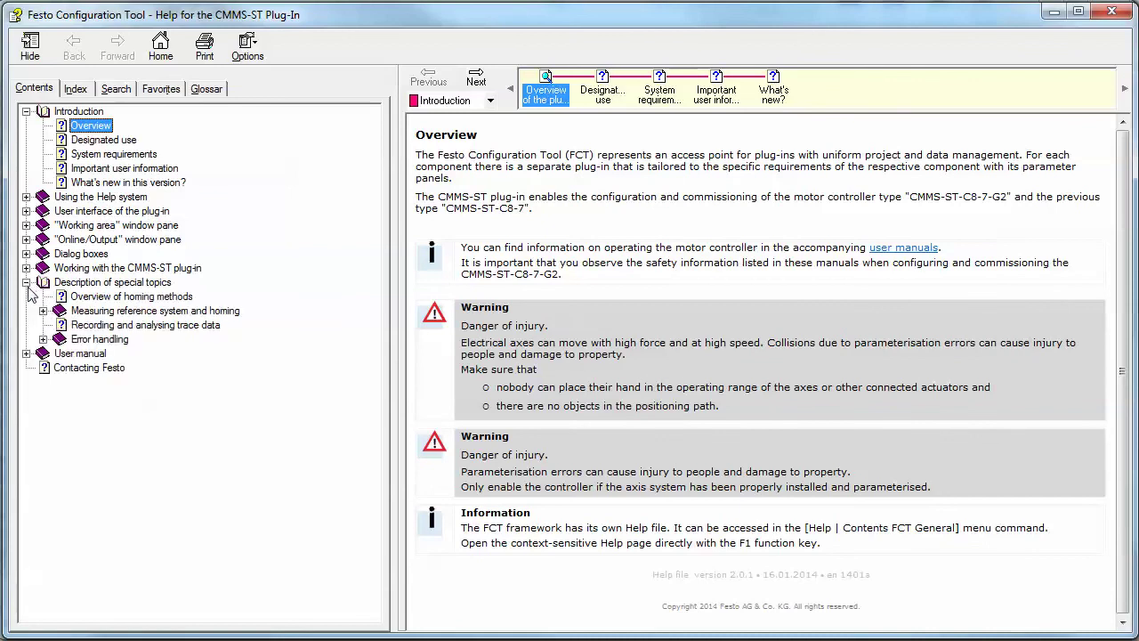
left_click(43, 339)
left_click(120, 367)
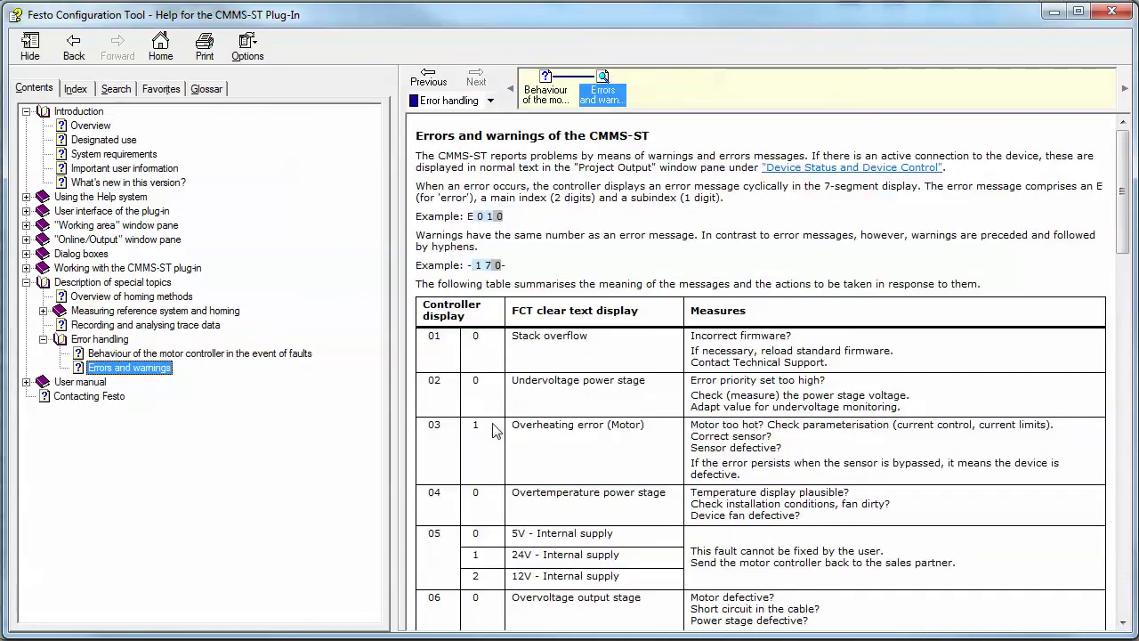
left_click(601, 376)
scroll(599, 418, "down", 20)
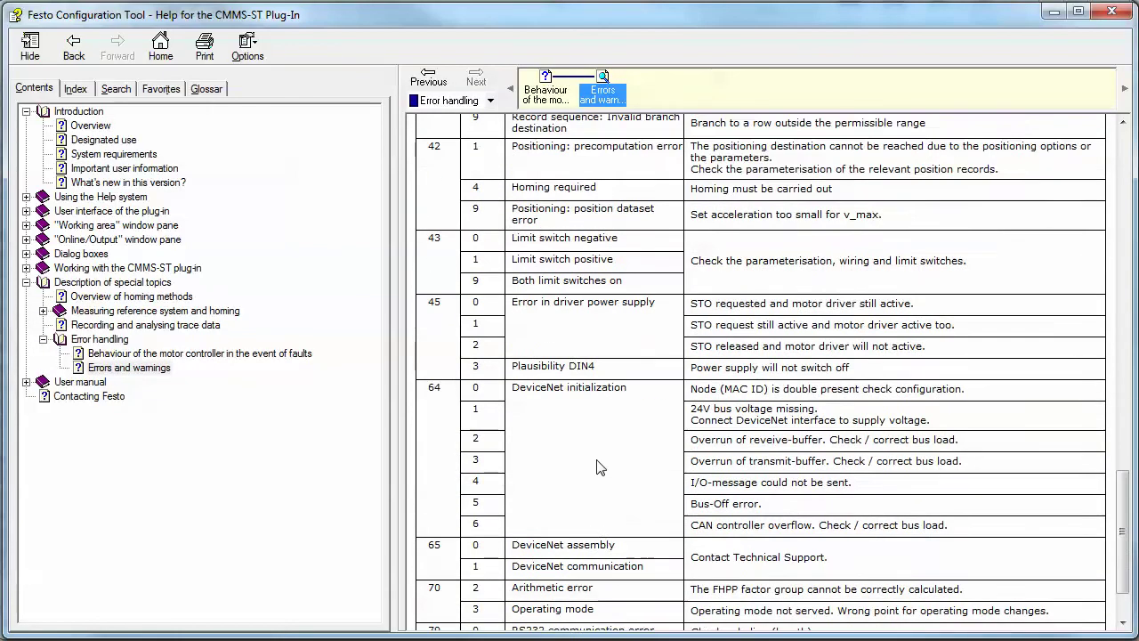
scroll(596, 454, "up", 20)
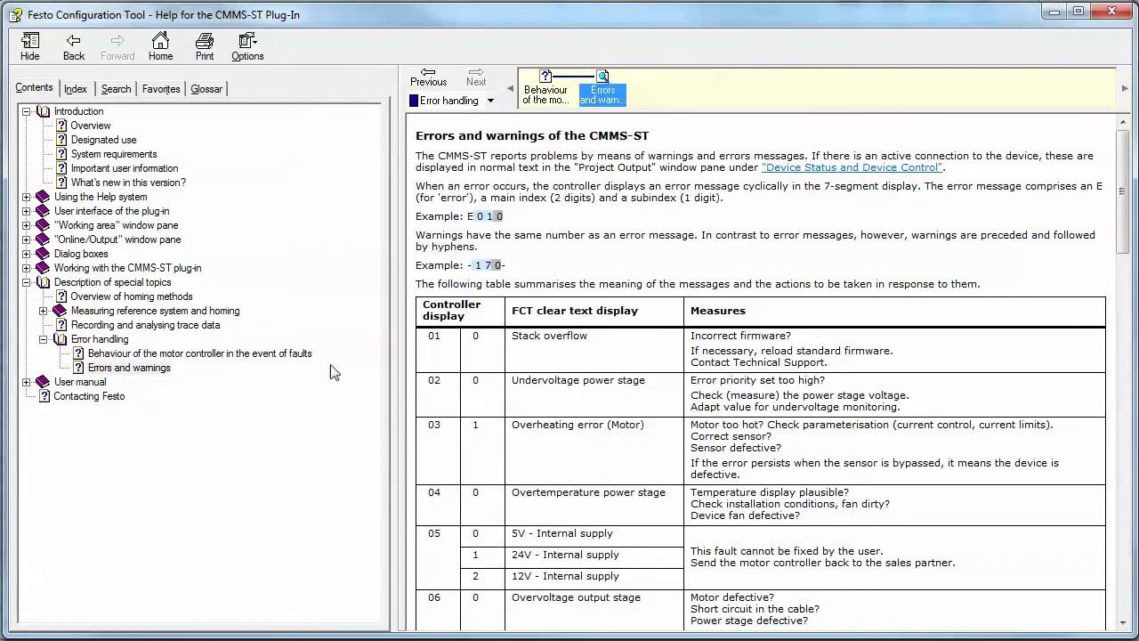
Collapse special topics and expand the User interface, Working area and Online/Output help books
left_click(27, 282)
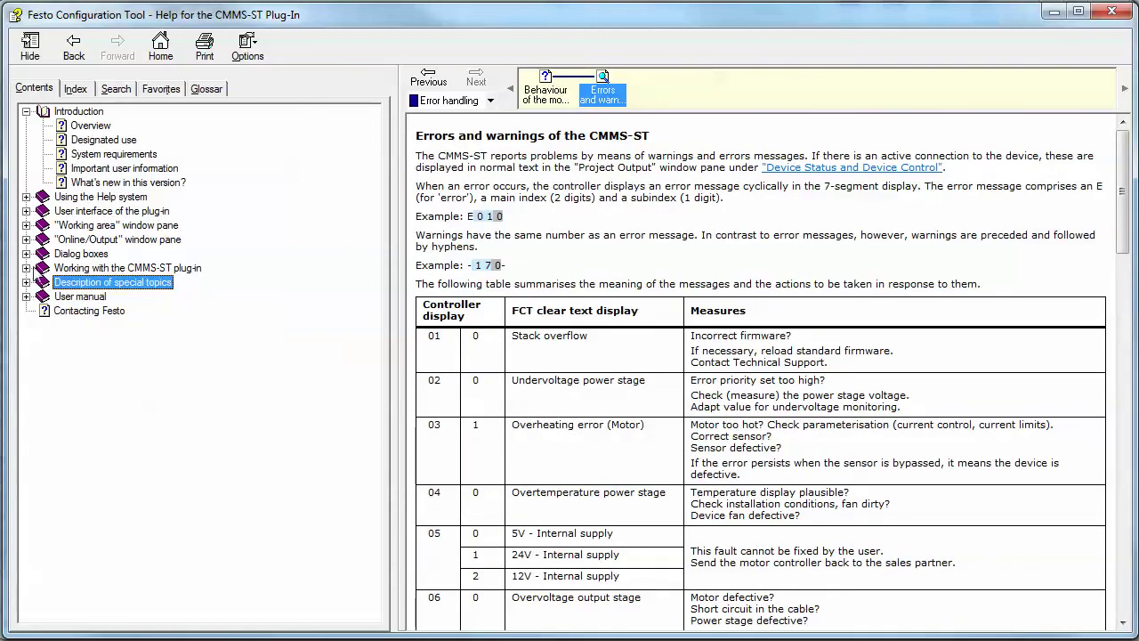
left_click(27, 211)
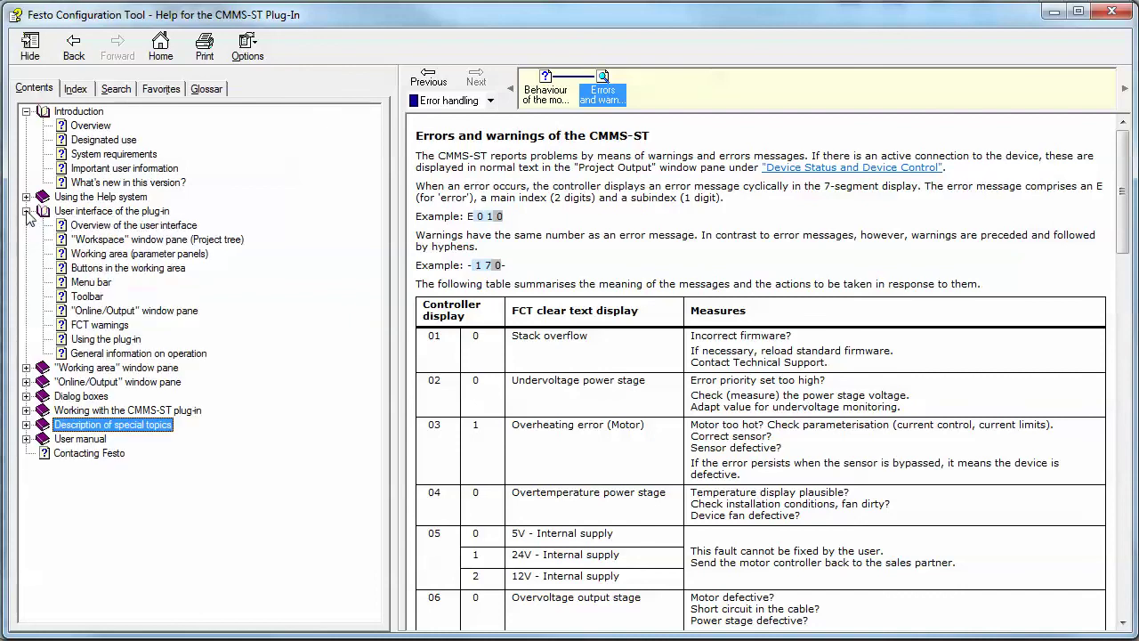
left_click(27, 368)
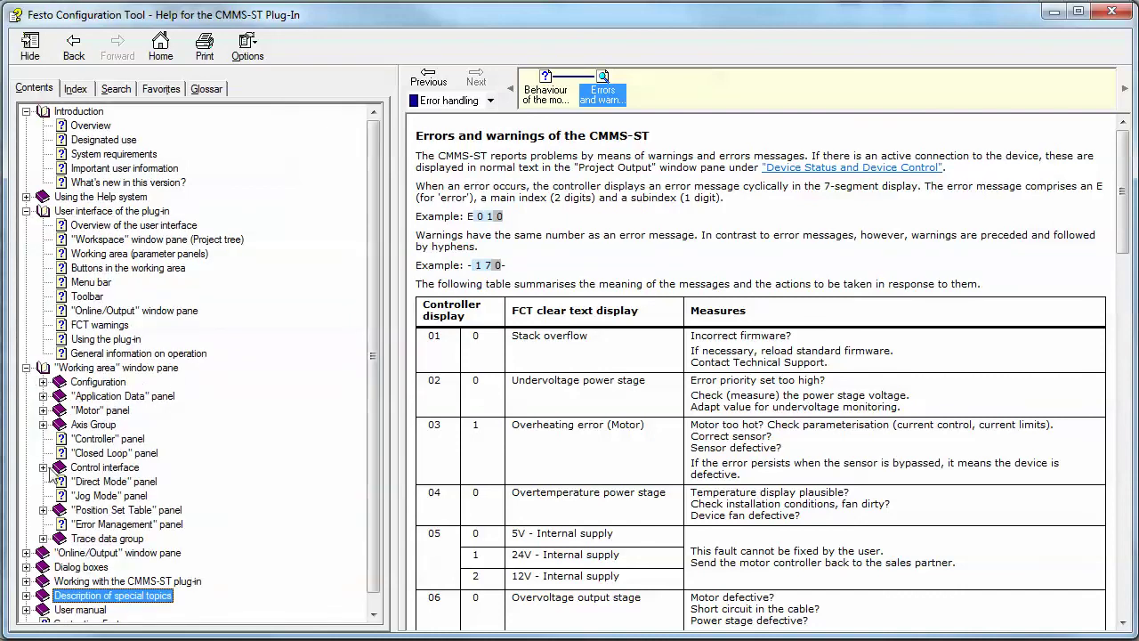
left_click(27, 554)
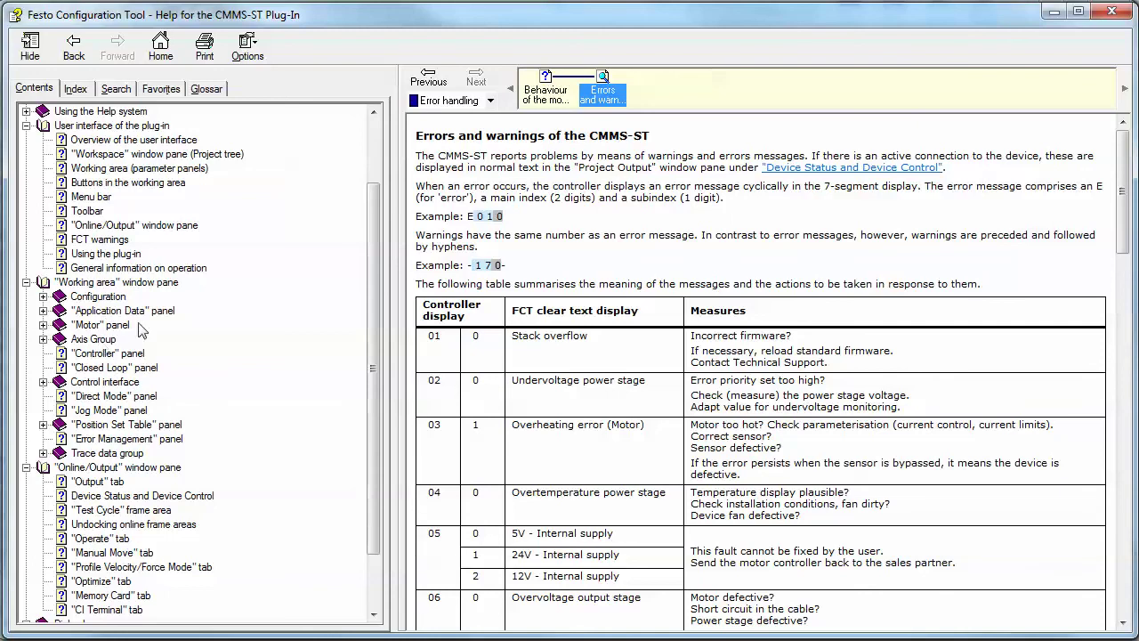
left_click_drag(374, 294, 374, 221)
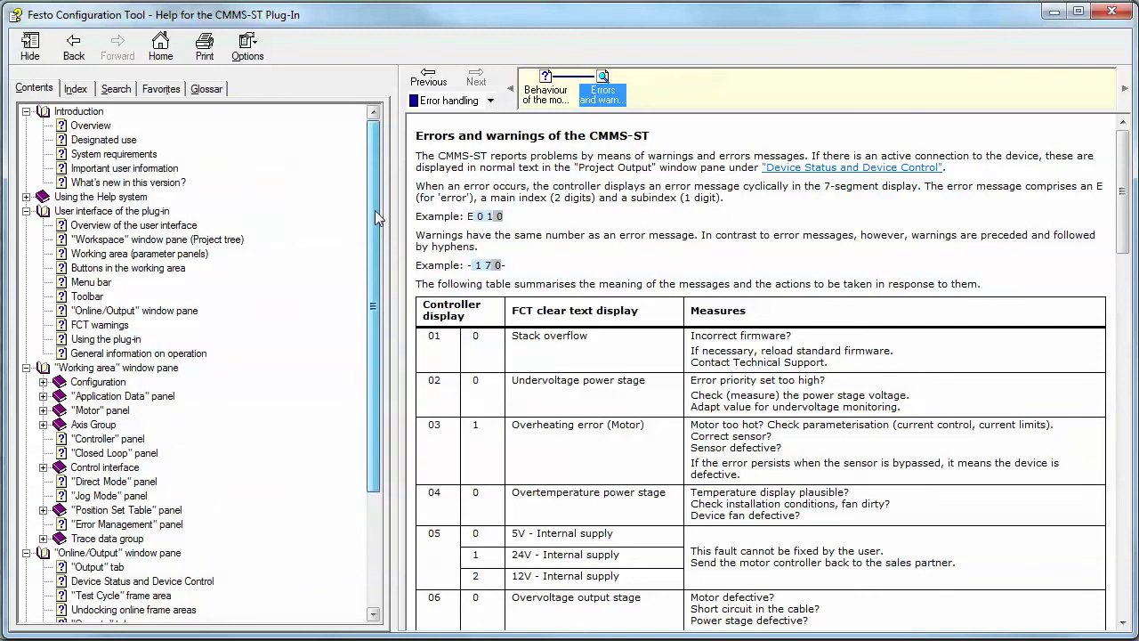